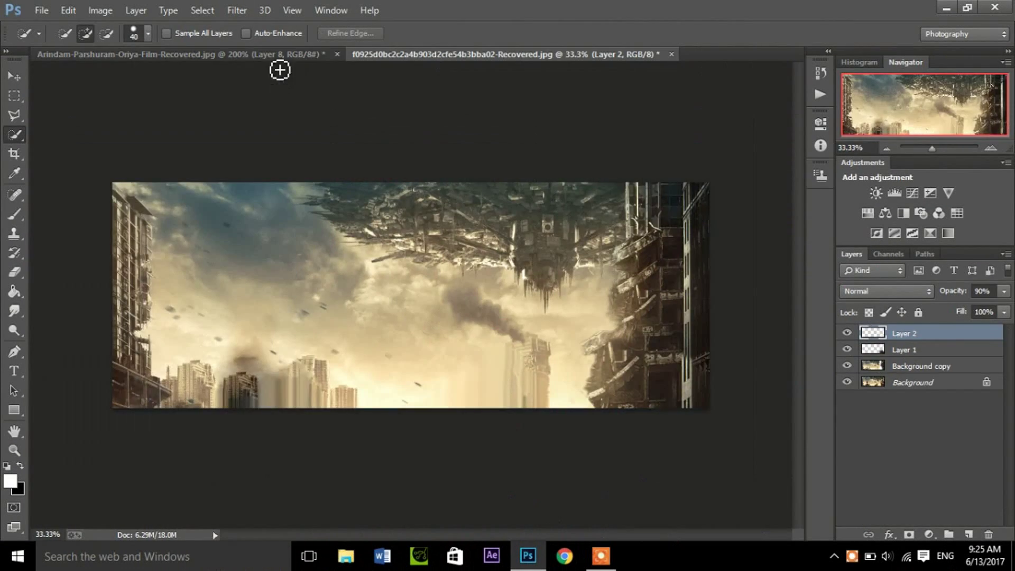
# Step: In the portrait document, load Layer 8 Transparency as a selection of the man
pyautogui.click(280, 55)
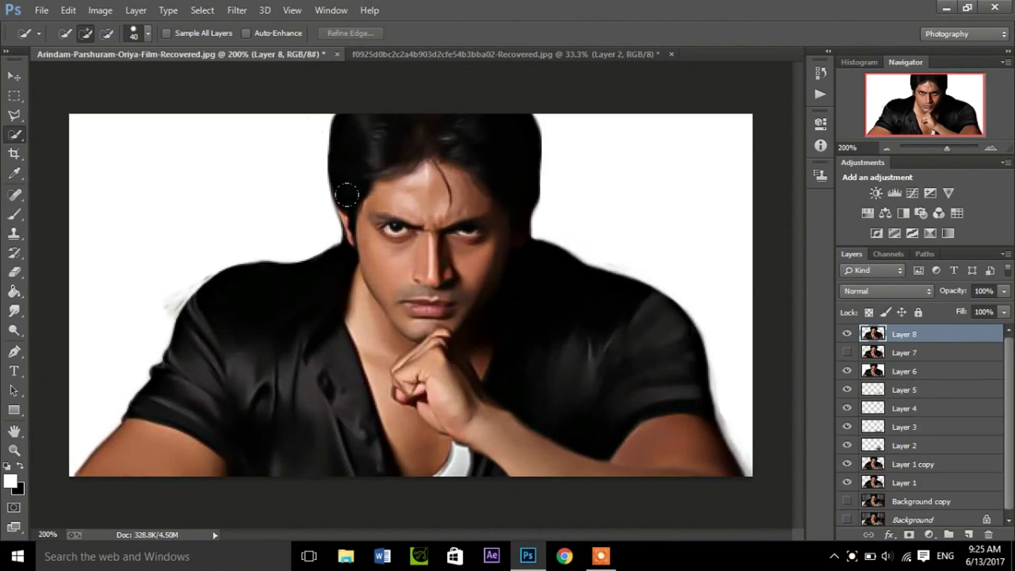
pyautogui.click(14, 96)
pyautogui.rightClick(382, 231)
pyautogui.click(504, 422)
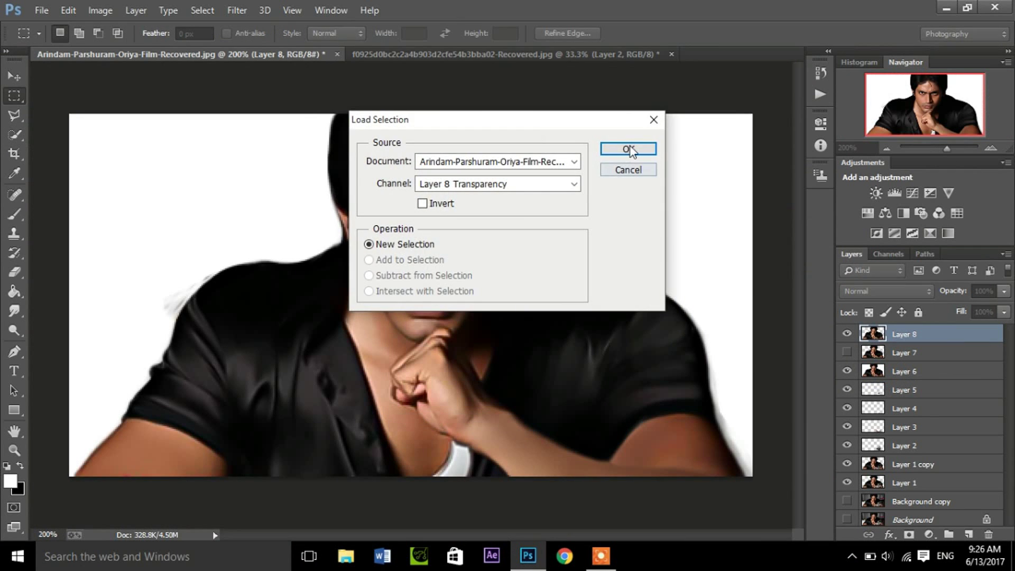
pyautogui.click(628, 149)
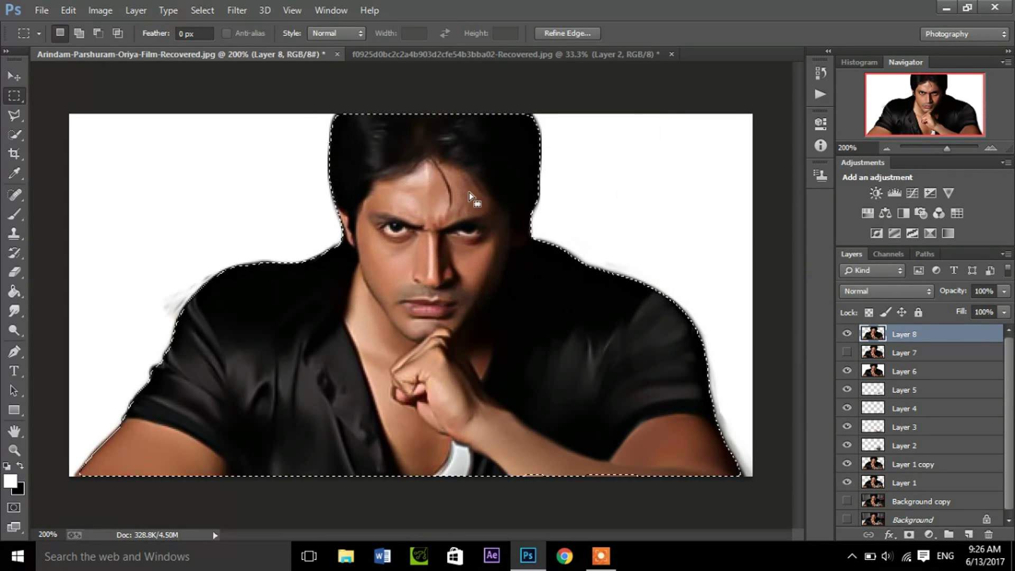
# Step: Paste the copied man into the city banner and start a free transform
pyautogui.click(496, 53)
pyautogui.hotkey('ctrl', 'v')
pyautogui.hotkey('ctrl', 't')
# Step: Scale the man proportionally to about 379.54% (1697 × 926 px), nudge him into place and apply
pyautogui.moveTo(479, 337); pyautogui.dragTo(574, 394)
pyautogui.moveTo(355, 265)
pyautogui.mouseDown()
pyautogui.moveTo(211, 181)
pyautogui.moveTo(175, 182)
pyautogui.mouseUp()
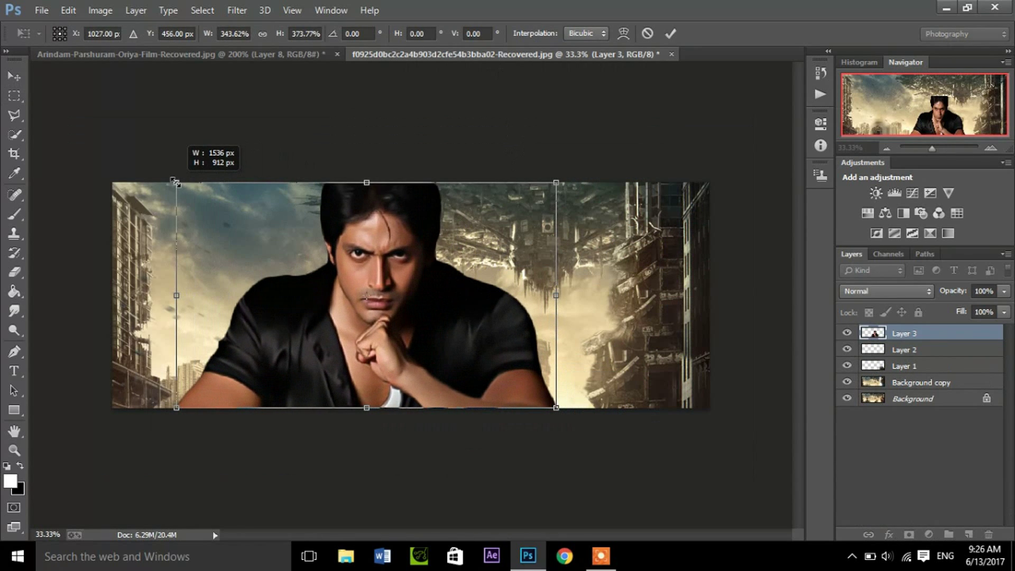
pyautogui.moveTo(344, 315)
pyautogui.mouseDown()
pyautogui.moveTo(565, 372)
pyautogui.moveTo(338, 308)
pyautogui.moveTo(344, 314)
pyautogui.mouseUp()
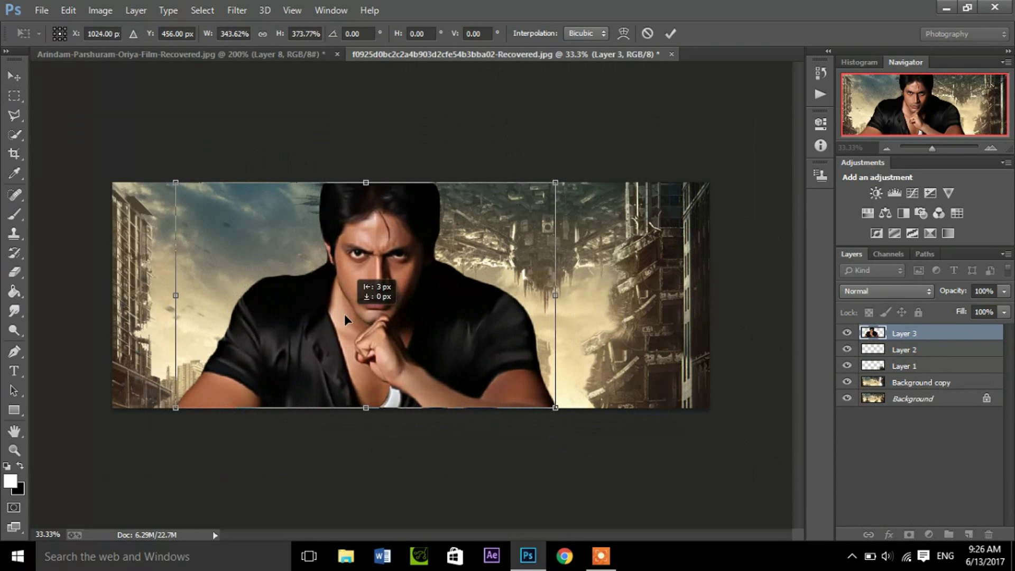
pyautogui.click(262, 34)
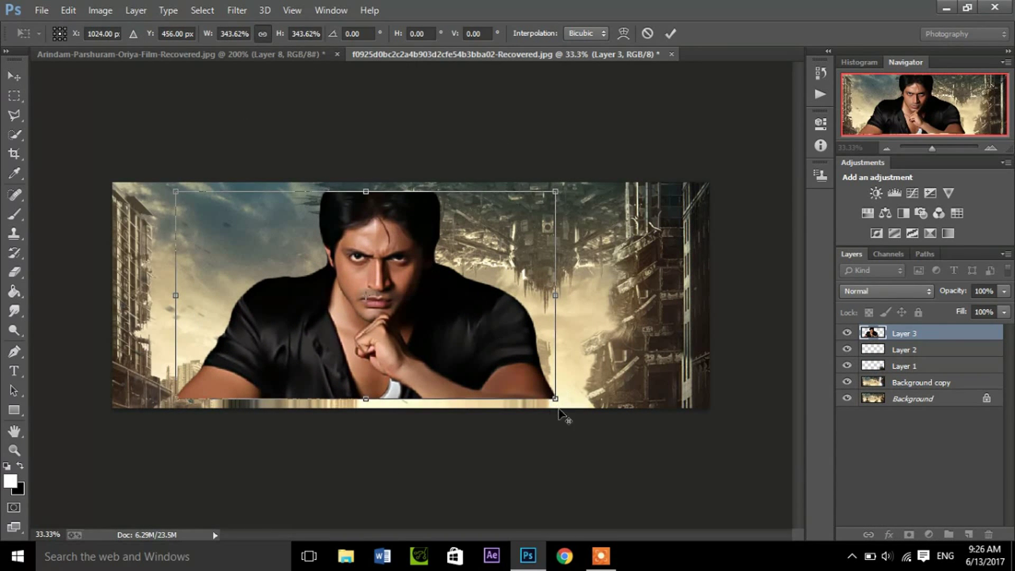
pyautogui.moveTo(555, 400); pyautogui.dragTo(575, 409)
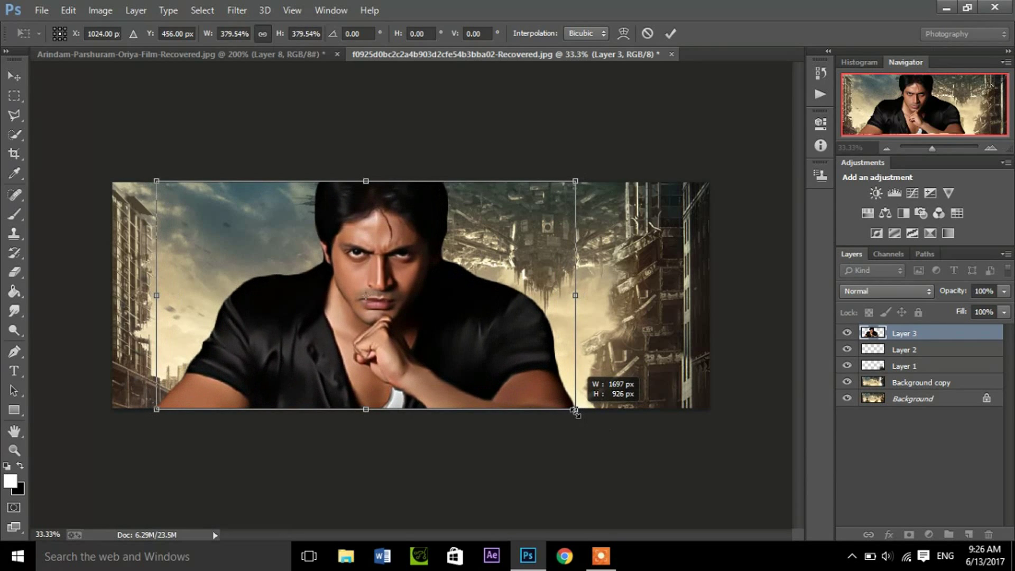
pyautogui.moveTo(518, 374); pyautogui.dragTo(521, 375)
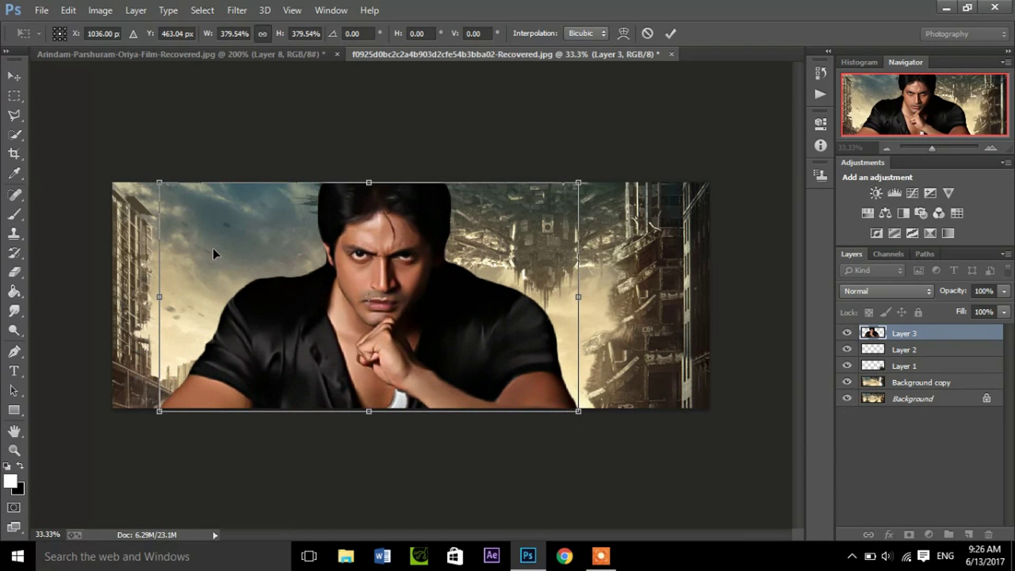
pyautogui.click(14, 96)
pyautogui.click(431, 221)
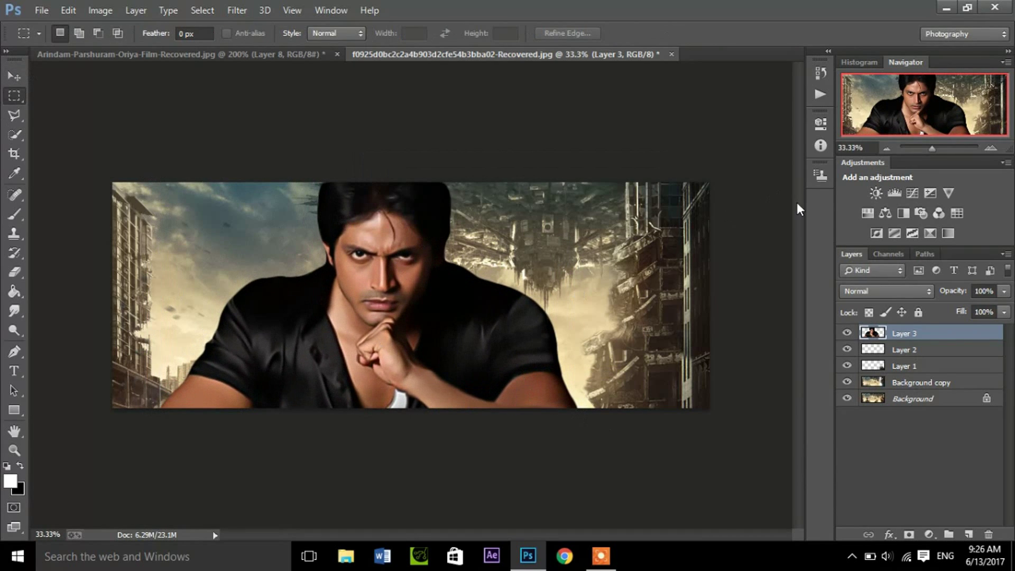
pyautogui.click(887, 148)
# Step: Delete Layer 1 from the banner
pyautogui.click(988, 148)
pyautogui.click(847, 382)
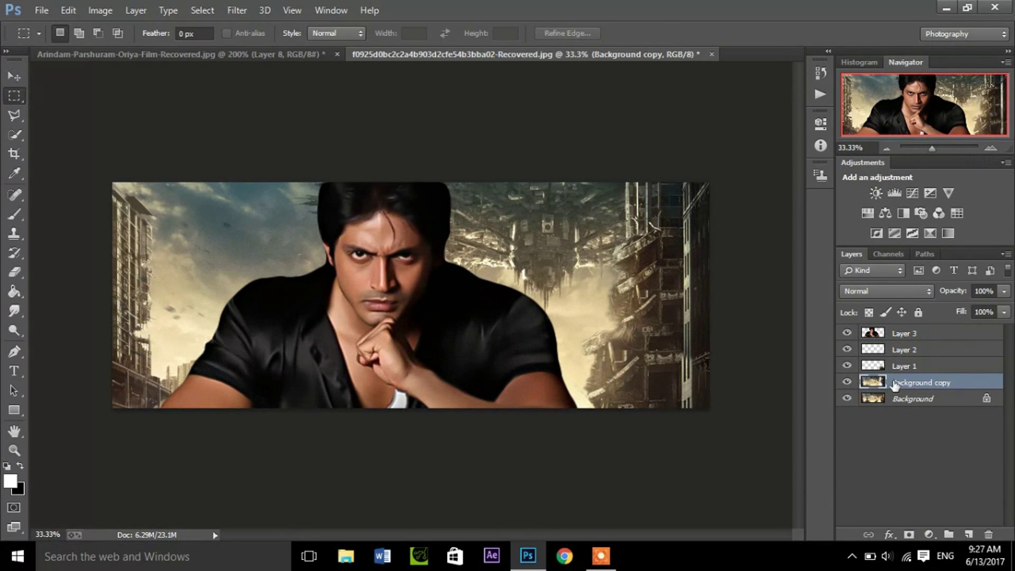
pyautogui.click(899, 367)
pyautogui.press('Delete')
# Step: Flip the city background copy horizontally and apply the transform
pyautogui.hotkey('ctrl', 't')
pyautogui.moveTo(709, 296); pyautogui.dragTo(112, 295)
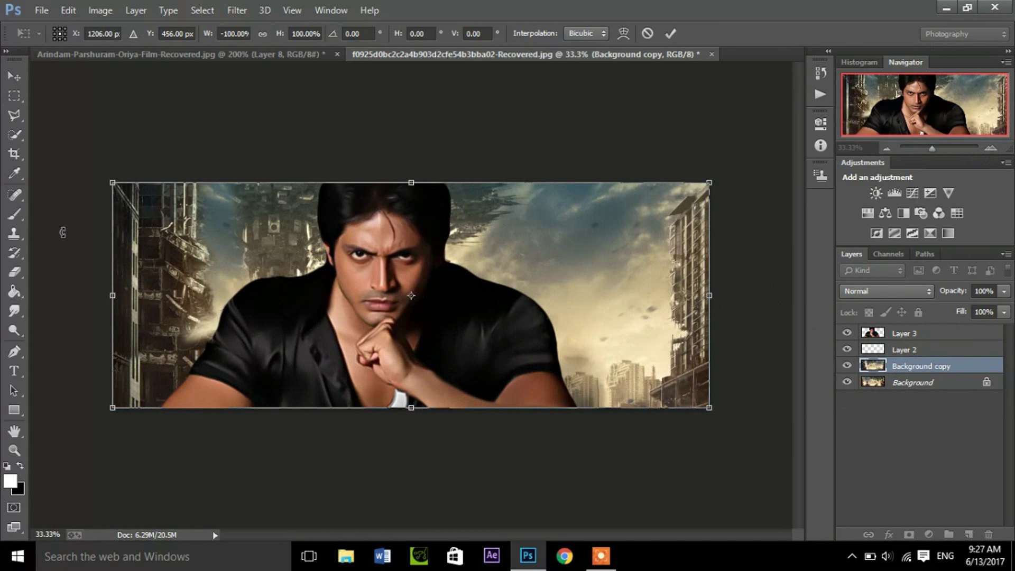
pyautogui.click(15, 77)
pyautogui.click(430, 218)
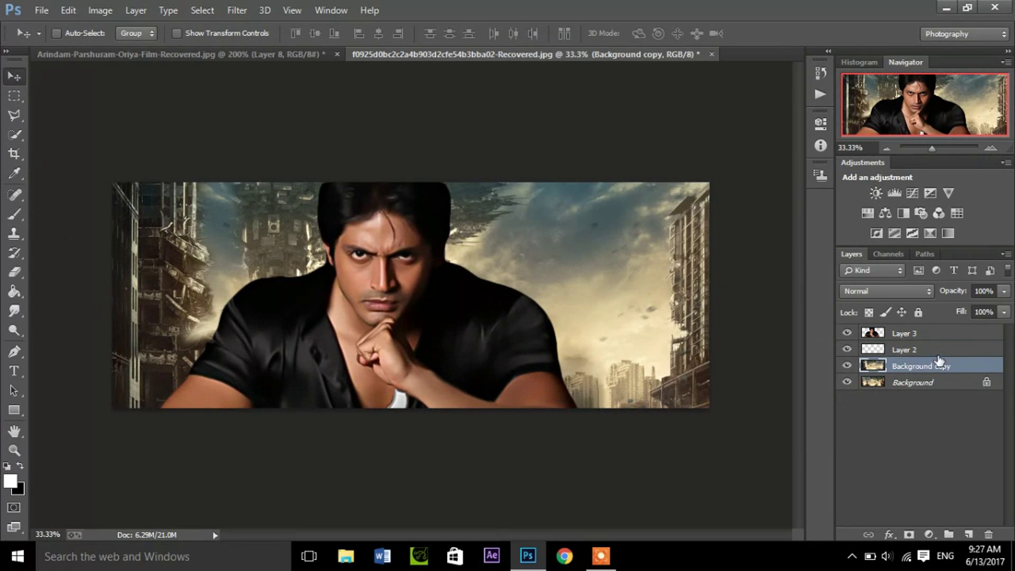
# Step: Undo the man's move and the background flip, then duplicate the city background layer
pyautogui.click(903, 333)
pyautogui.moveTo(385, 344); pyautogui.dragTo(458, 342)
pyautogui.hotkey('ctrl', 'z')
pyautogui.click(847, 333)
pyautogui.click(846, 366)
pyautogui.hotkey('ctrl', 'z')
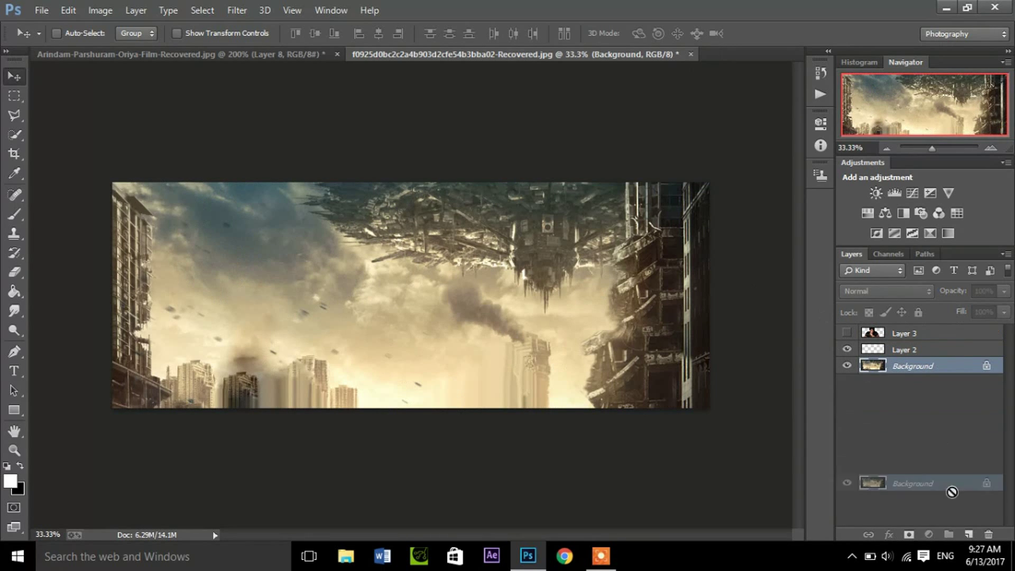
pyautogui.moveTo(902, 368); pyautogui.dragTo(863, 367)
# Step: Check the portrait document, then return to the banner and show the man's layer
pyautogui.hotkey('ctrl', 'Tab')
pyautogui.hotkey('ctrl', 'Tab')
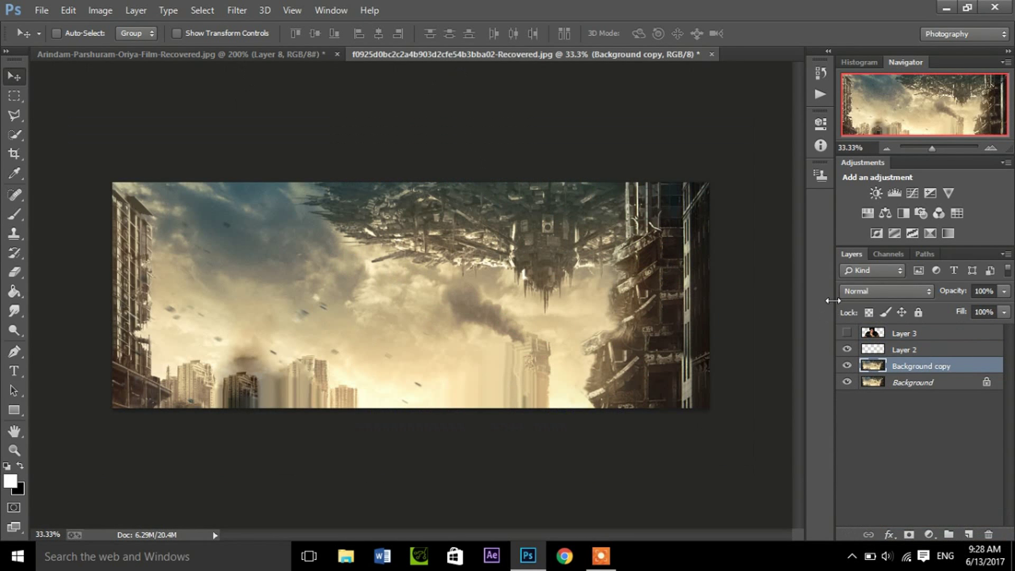
pyautogui.click(268, 54)
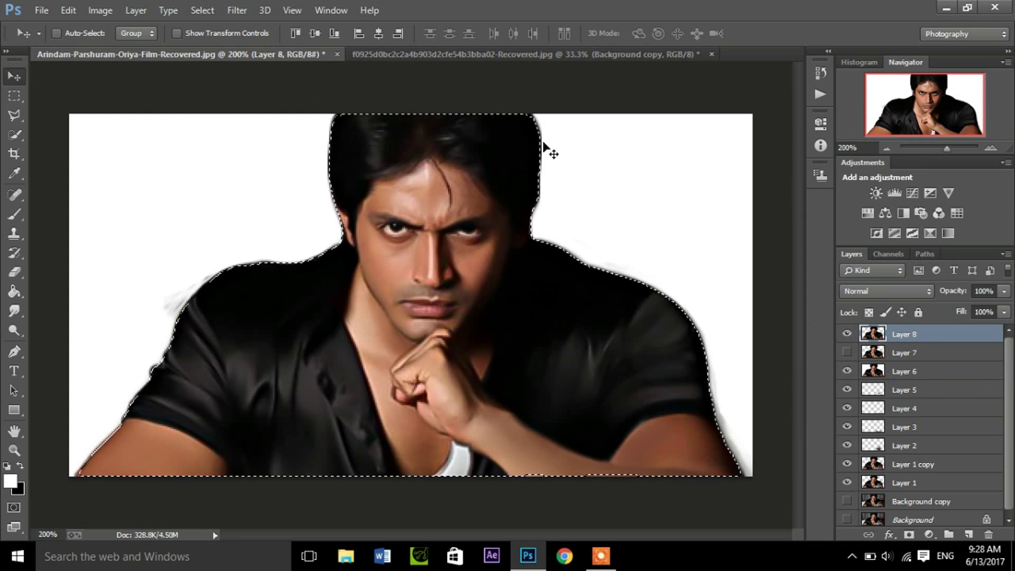
pyautogui.hotkey('ctrl', 'Tab')
pyautogui.click(846, 333)
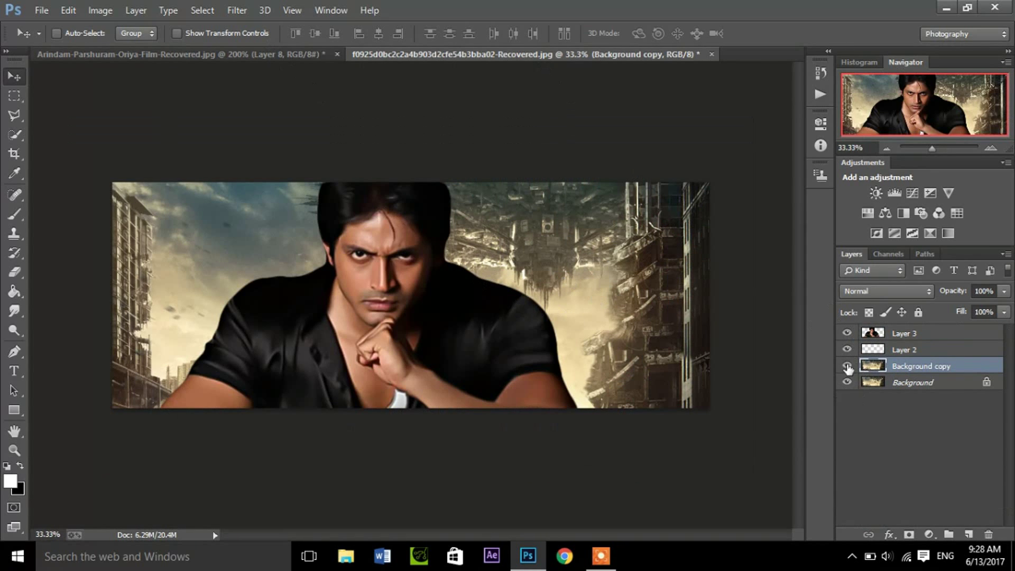
# Step: Mirror the city background copy horizontally, stretched to the left edge
pyautogui.hotkey('ctrl', 't')
pyautogui.moveTo(699, 302)
pyautogui.mouseDown()
pyautogui.moveTo(697, 319)
pyautogui.moveTo(708, 319)
pyautogui.mouseUp()
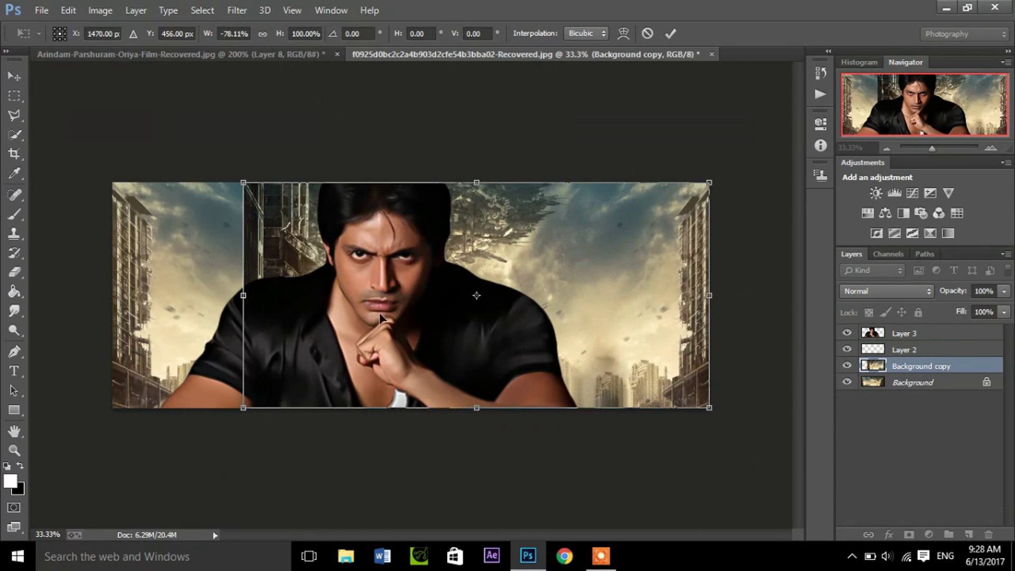
pyautogui.moveTo(239, 299); pyautogui.dragTo(113, 299)
pyautogui.click(13, 79)
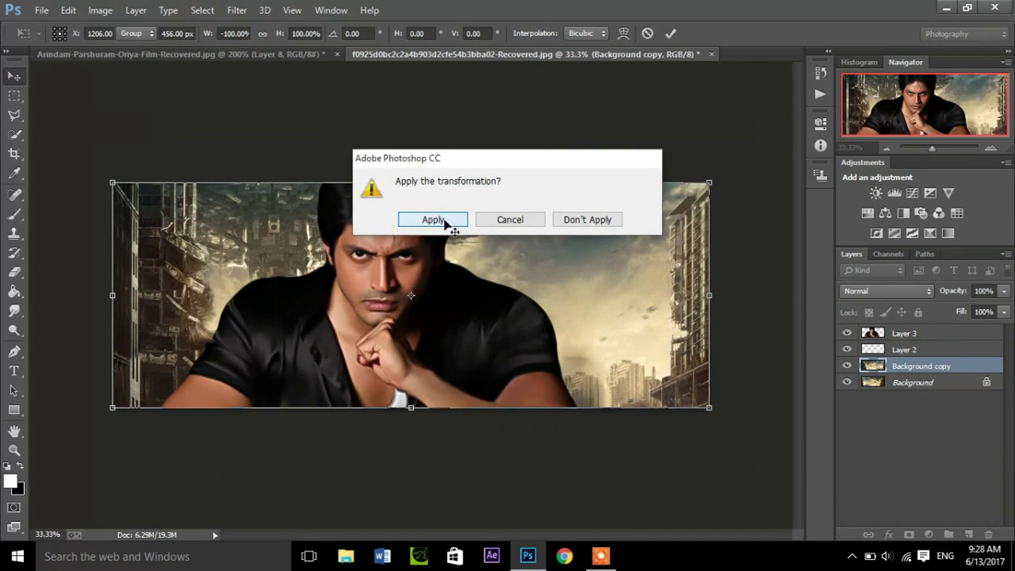
pyautogui.click(430, 220)
# Step: Move the man's layer slightly right of centre
pyautogui.click(905, 333)
pyautogui.click(846, 333)
pyautogui.moveTo(370, 286); pyautogui.dragTo(417, 286)
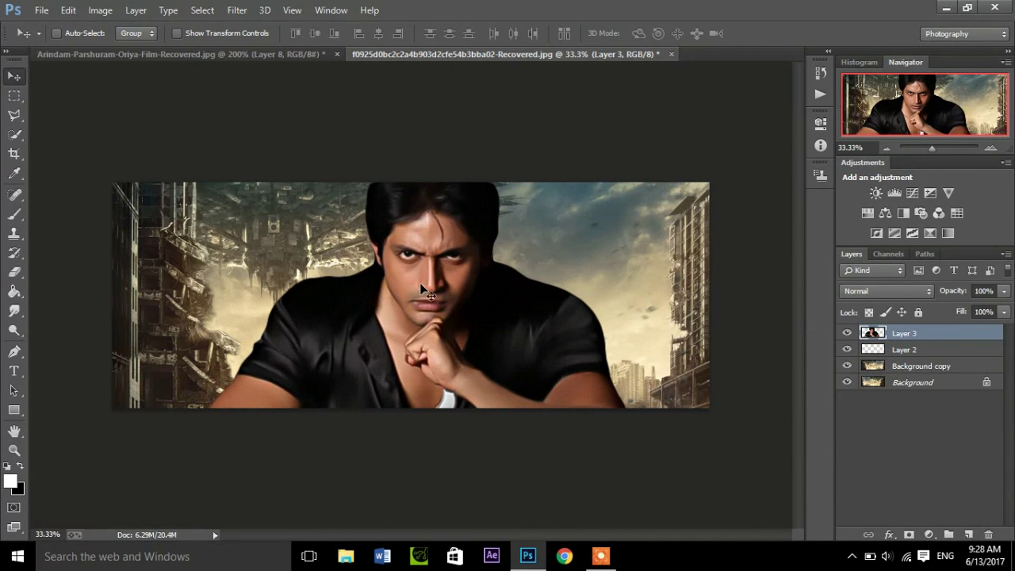
pyautogui.click(991, 148)
pyautogui.click(888, 149)
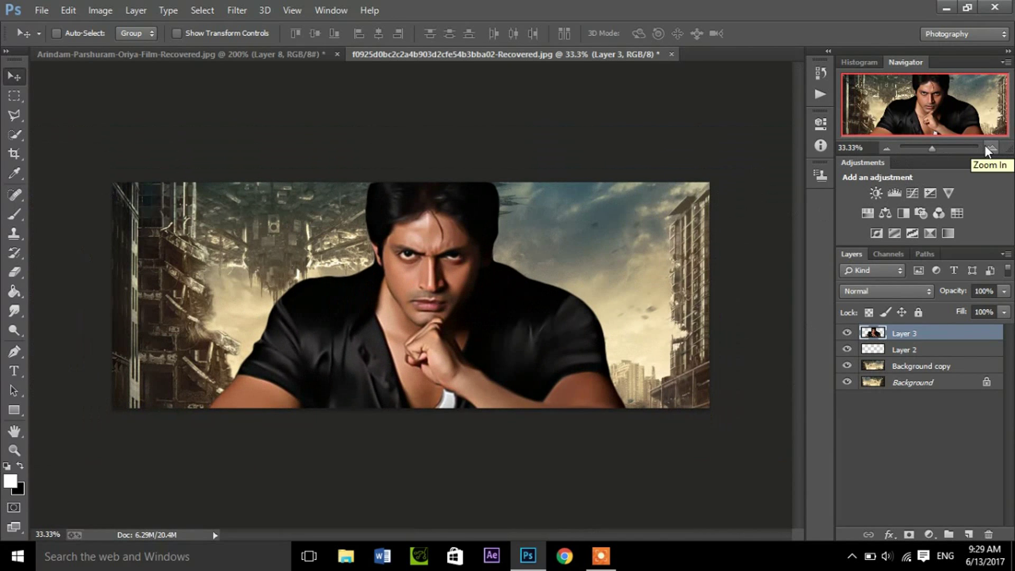
# Step: Give the city background copy a 3.9 px Gaussian Blur, then drag the crop top edge upward
pyautogui.hotkey('alt', '[')
pyautogui.hotkey('alt', '[')
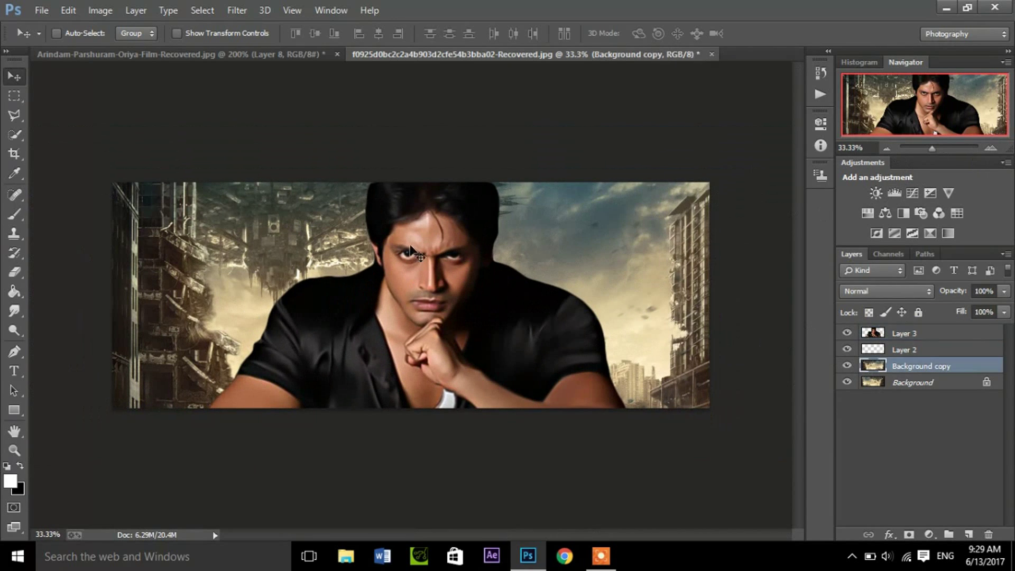
pyautogui.press('c')
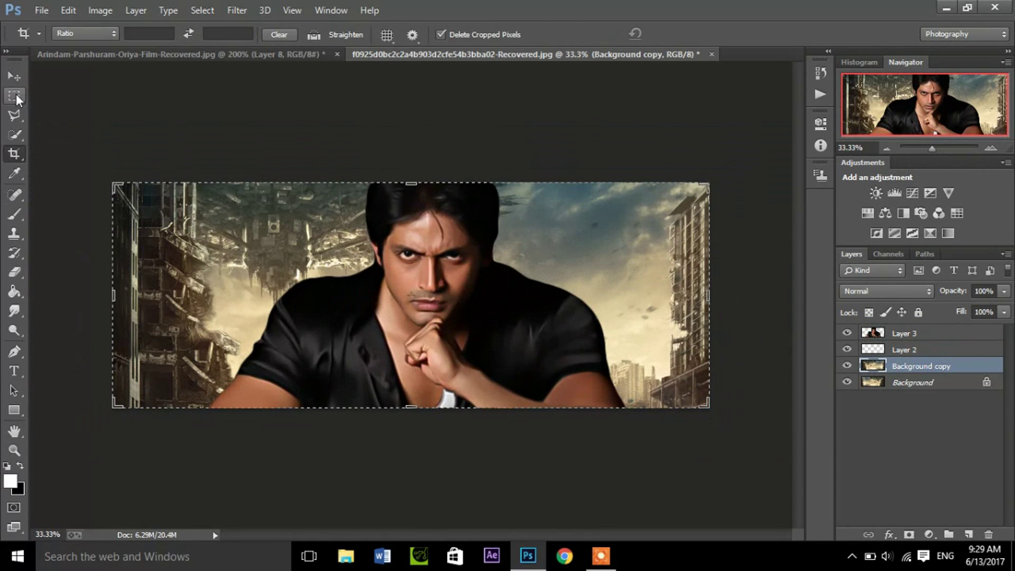
pyautogui.click(14, 95)
pyautogui.click(992, 147)
pyautogui.click(886, 148)
pyautogui.click(237, 10)
pyautogui.moveTo(245, 188)
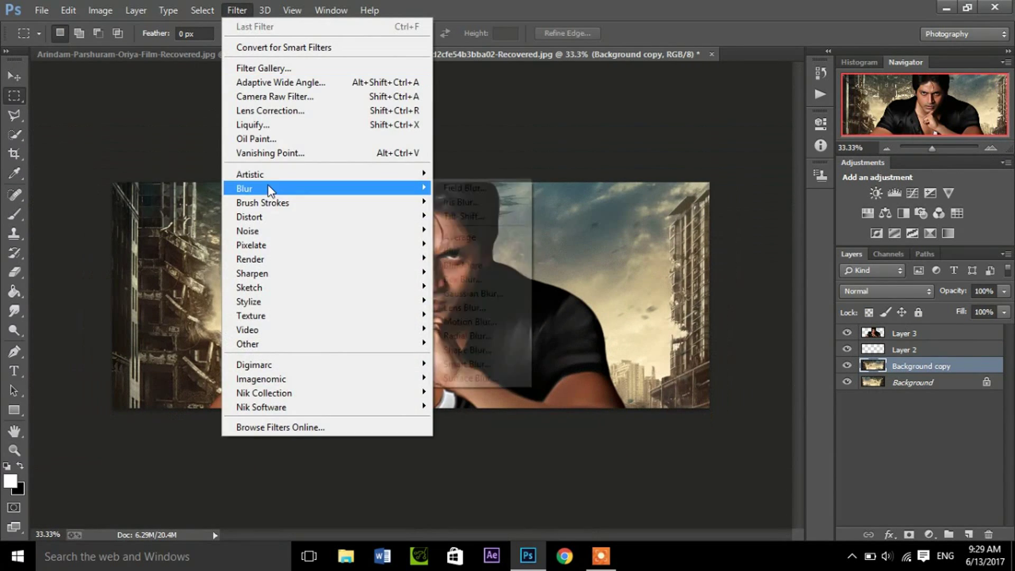
pyautogui.click(467, 293)
pyautogui.moveTo(506, 109); pyautogui.dragTo(876, 103)
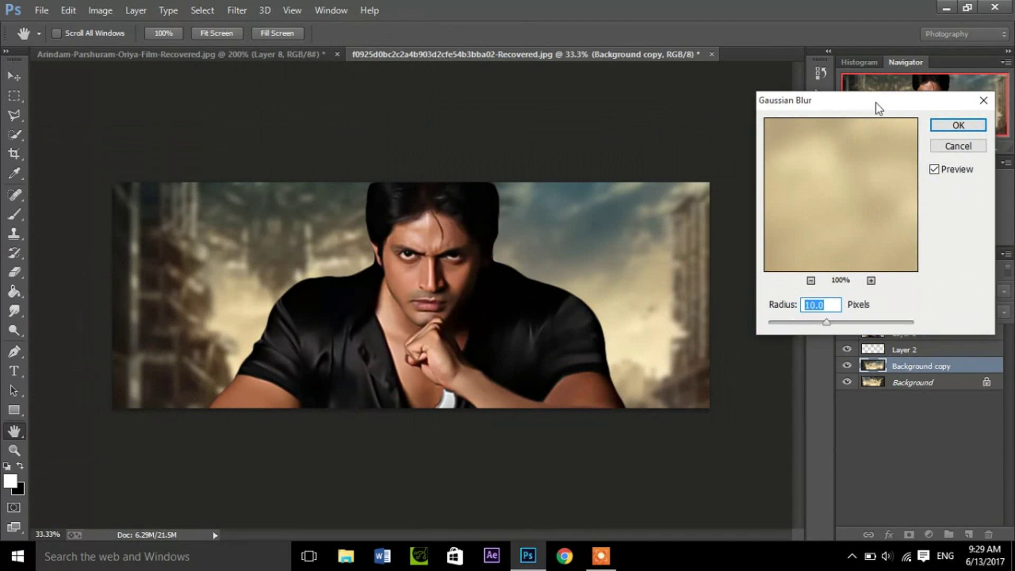
pyautogui.moveTo(786, 322); pyautogui.dragTo(799, 322)
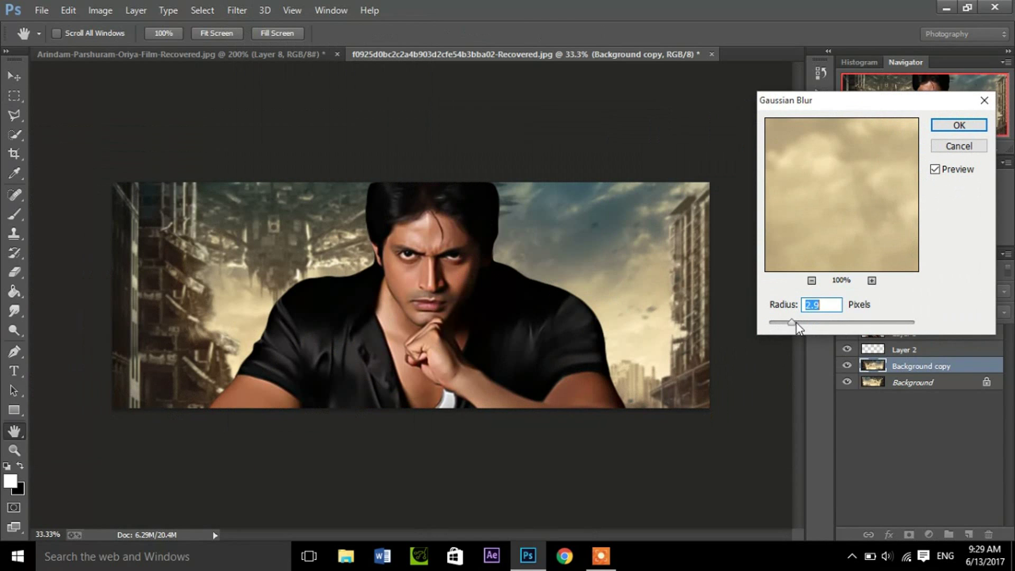
pyautogui.press('Return')
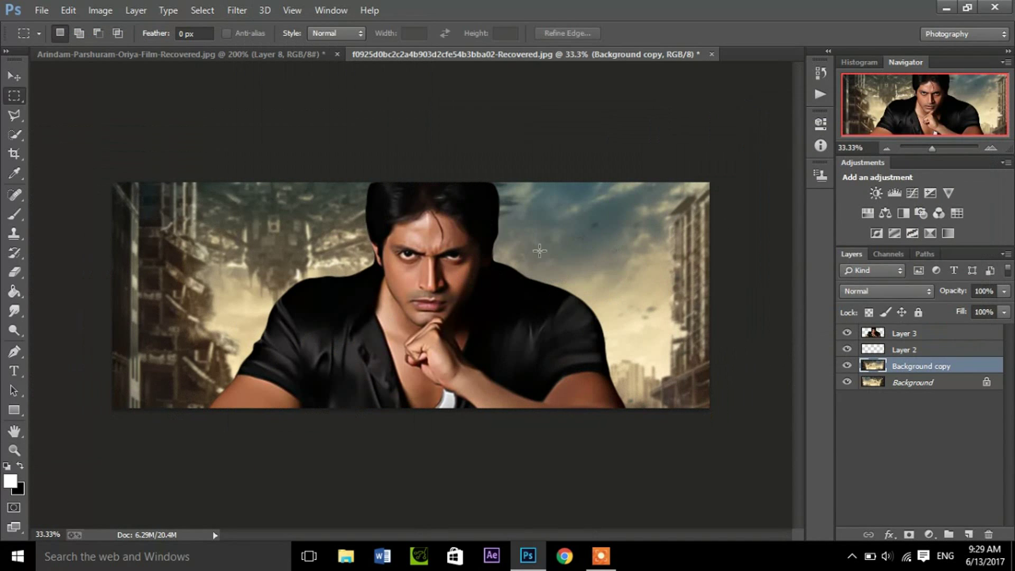
pyautogui.click(14, 154)
pyautogui.moveTo(411, 182); pyautogui.dragTo(417, 148)
# Step: Commit the taller crop and stretch the background copy to about 130% height to the new top
pyautogui.click(14, 96)
pyautogui.click(429, 217)
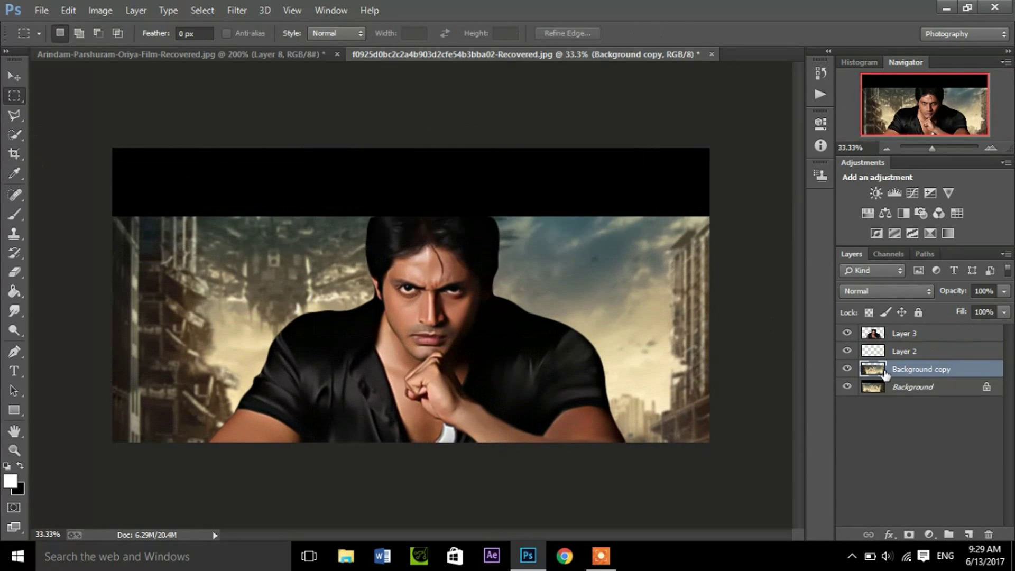
pyautogui.hotkey('ctrl', 't')
pyautogui.moveTo(412, 216)
pyautogui.mouseDown()
pyautogui.moveTo(429, 155)
pyautogui.moveTo(411, 148)
pyautogui.mouseUp()
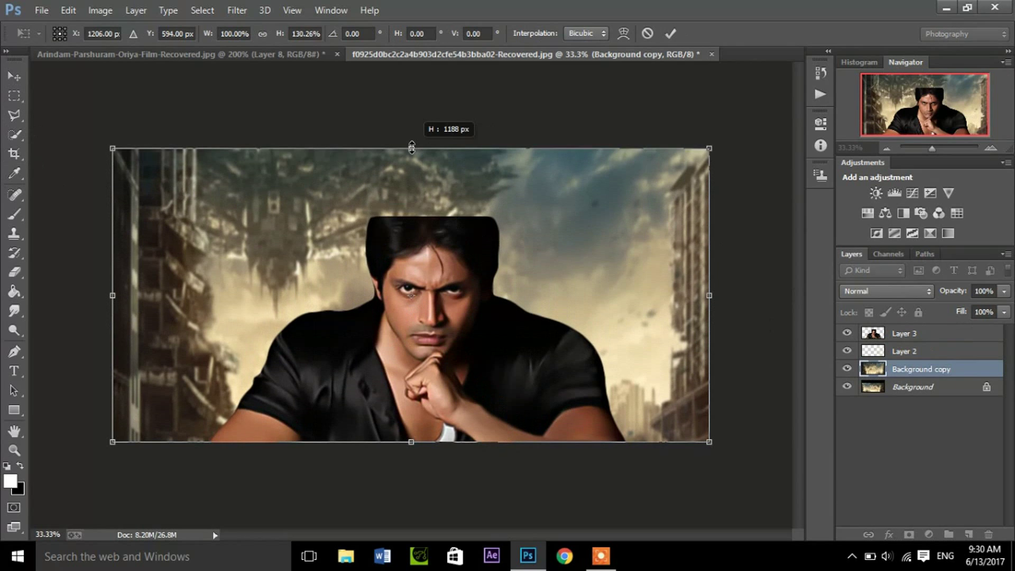
pyautogui.click(14, 77)
pyautogui.click(417, 220)
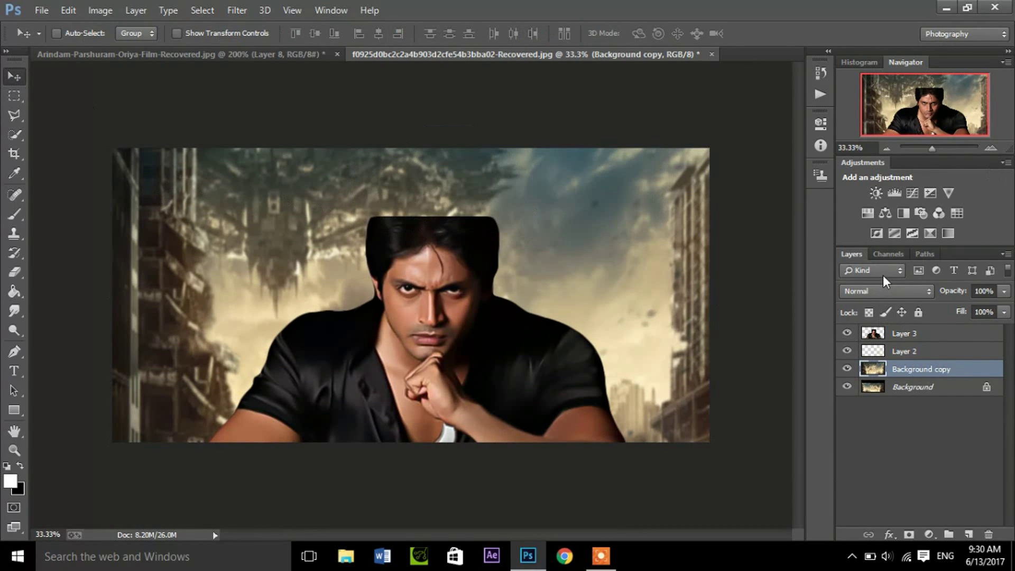
pyautogui.click(990, 148)
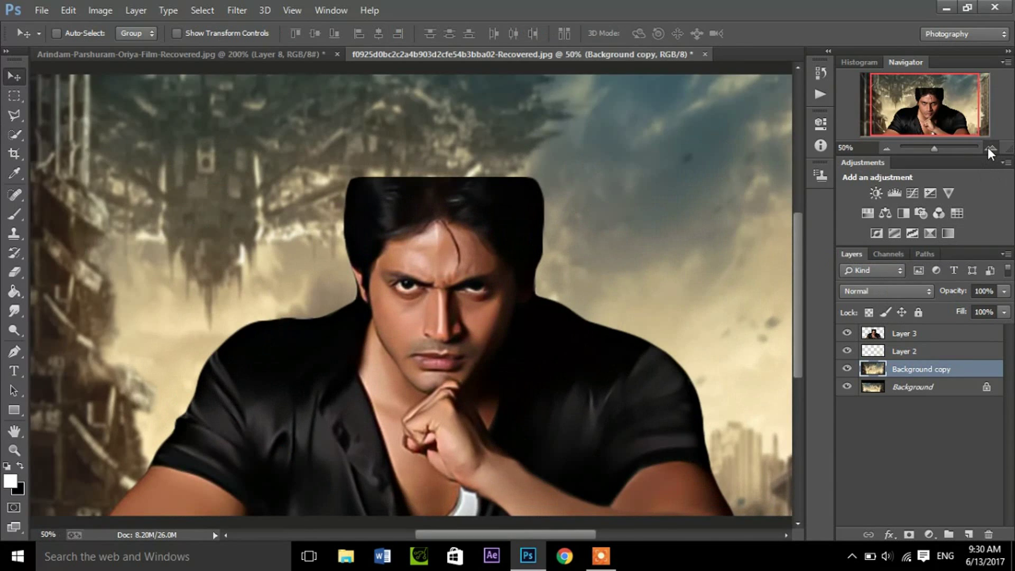
# Step: Zoom in on the head and open Liquify on the man's Layer 3
pyautogui.moveTo(923, 109); pyautogui.dragTo(926, 104)
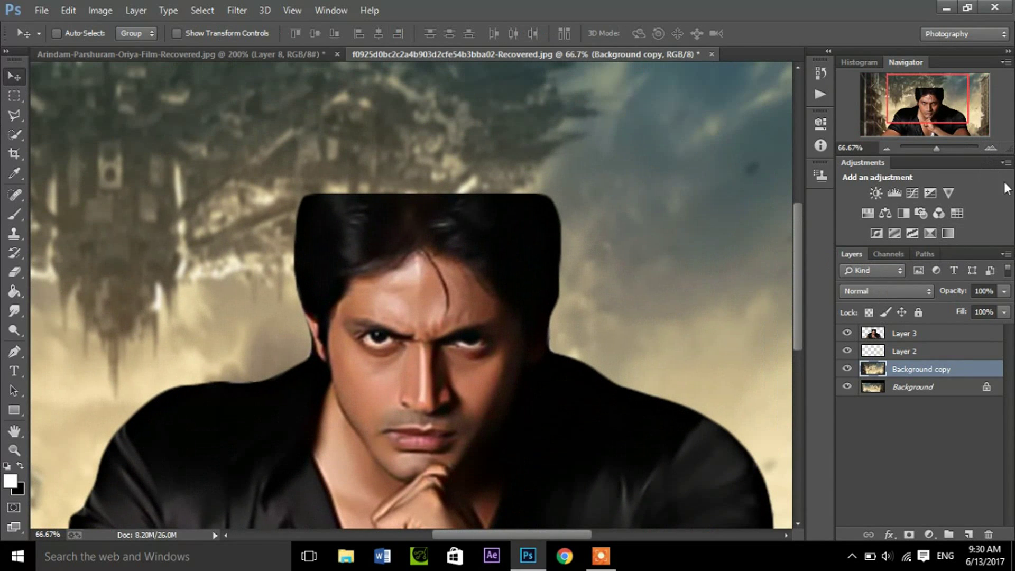
pyautogui.click(904, 338)
pyautogui.click(236, 10)
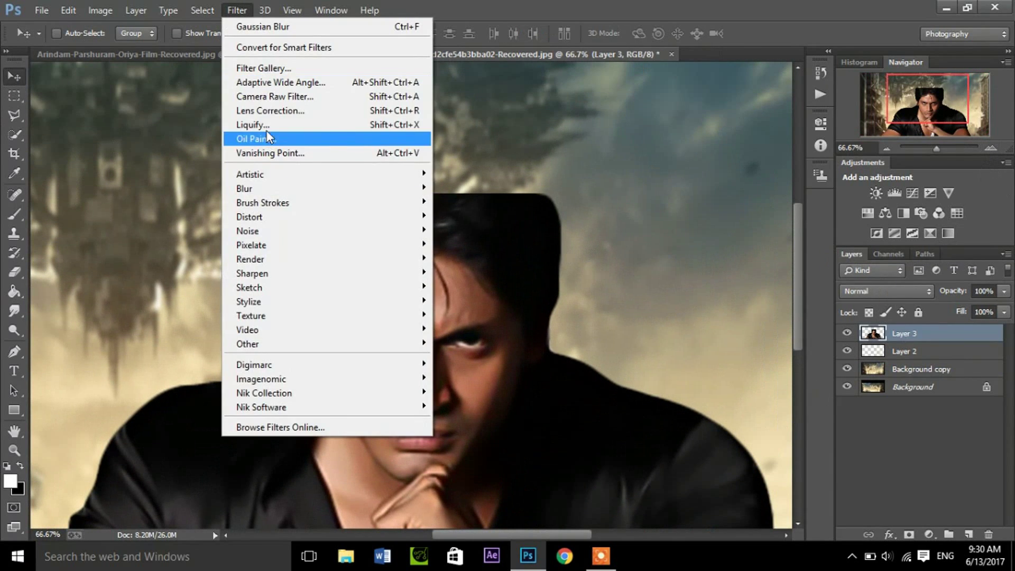
pyautogui.click(264, 126)
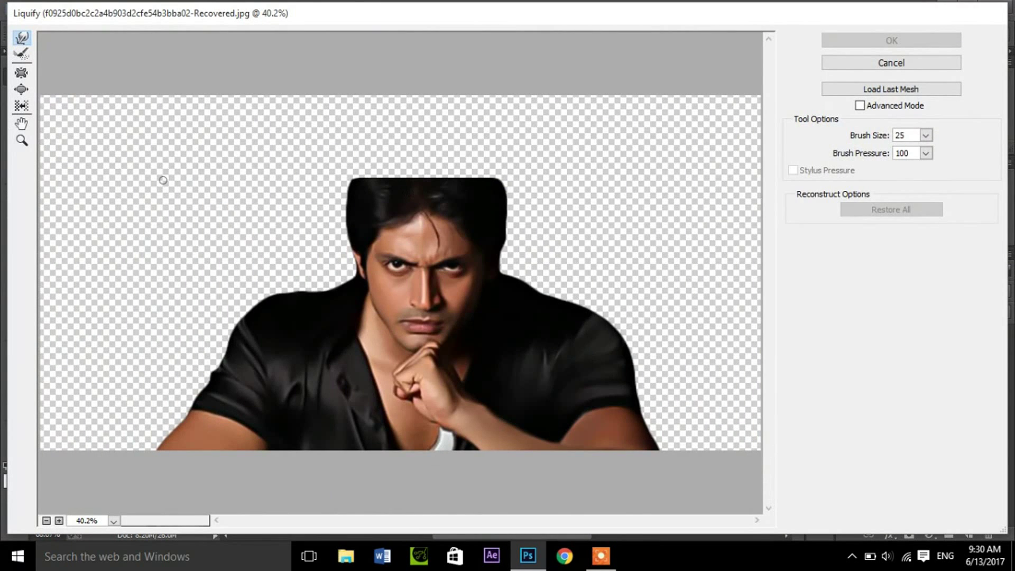
# Step: Forward Warp the hair top upward into a rounded crown and apply the Liquify
pyautogui.press(']')
pyautogui.press(']')
pyautogui.press(']')
pyautogui.press(']')
pyautogui.moveTo(368, 177); pyautogui.dragTo(370, 168)
pyautogui.press(']')
pyautogui.press(']')
pyautogui.press(']')
pyautogui.press(']')
pyautogui.press(']')
pyautogui.press(']')
pyautogui.press(']')
pyautogui.press(']')
pyautogui.press(']')
pyautogui.press('[')
pyautogui.press('[')
pyautogui.press('[')
pyautogui.press('[')
pyautogui.moveTo(407, 159)
pyautogui.mouseDown()
pyautogui.moveTo(414, 125)
pyautogui.moveTo(464, 154)
pyautogui.moveTo(490, 149)
pyautogui.mouseUp()
pyautogui.press('[')
pyautogui.press('[')
pyautogui.press('[')
pyautogui.press('[')
pyautogui.press('[')
pyautogui.press(']')
pyautogui.press('[')
pyautogui.press(']')
pyautogui.press(']')
pyautogui.press(']')
pyautogui.press('[')
pyautogui.press('[')
pyautogui.press('[')
pyautogui.moveTo(362, 169)
pyautogui.mouseDown()
pyautogui.moveTo(414, 148)
pyautogui.moveTo(460, 150)
pyautogui.mouseUp()
pyautogui.press(']')
pyautogui.press('[')
pyautogui.moveTo(381, 165)
pyautogui.mouseDown()
pyautogui.moveTo(378, 153)
pyautogui.moveTo(404, 150)
pyautogui.mouseUp()
pyautogui.press(']')
pyautogui.press('[')
pyautogui.press('[')
pyautogui.press('[')
pyautogui.press(']')
pyautogui.moveTo(363, 181); pyautogui.dragTo(382, 150)
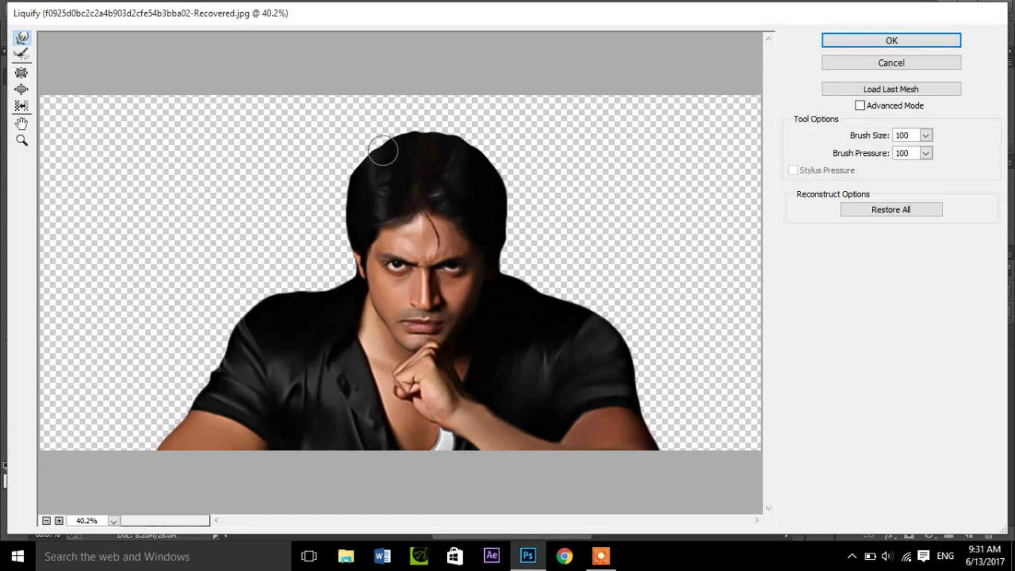
pyautogui.click(854, 39)
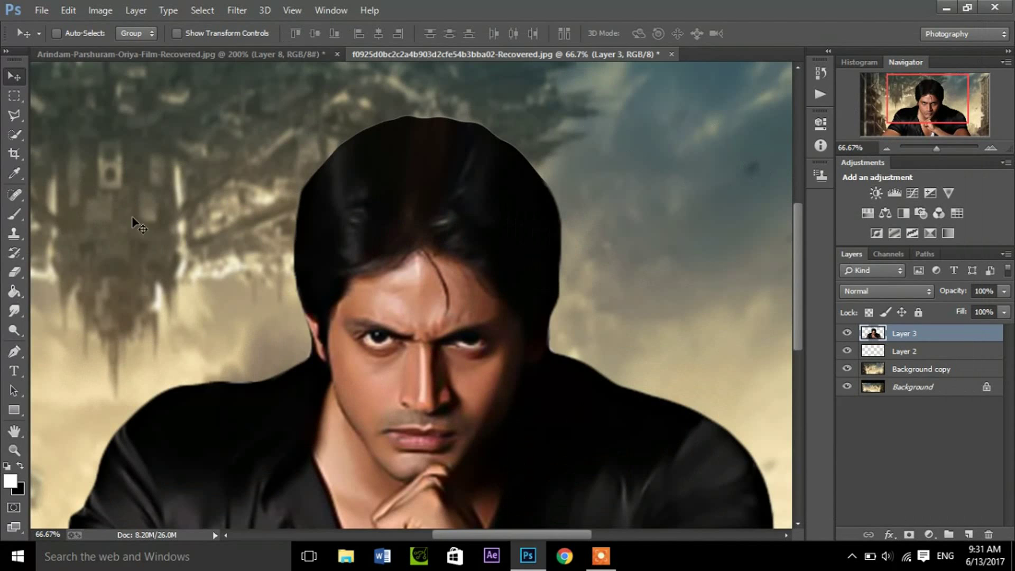
pyautogui.click(15, 271)
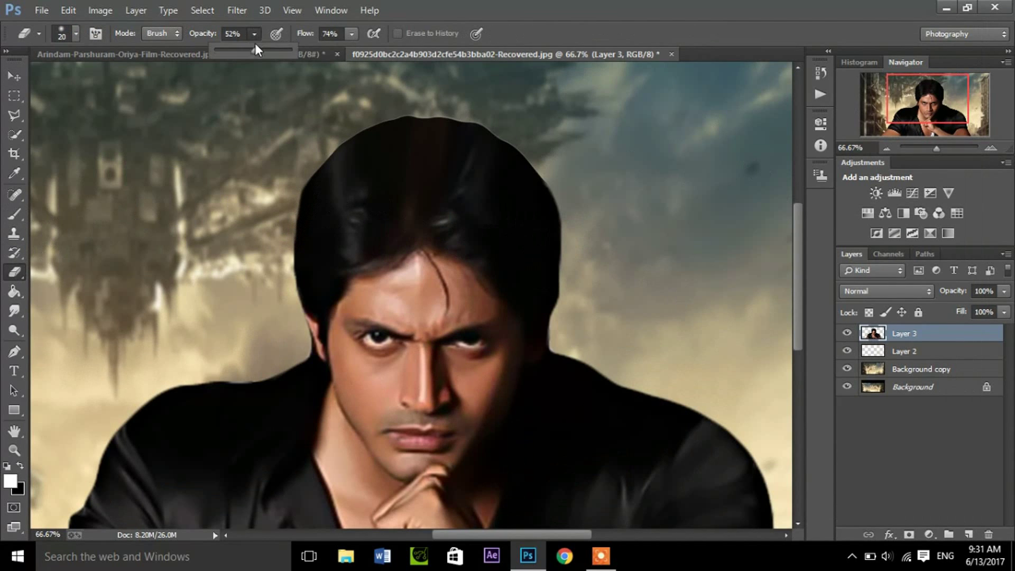
# Step: Erase along the right side and top edge of the man's hair
pyautogui.press('[')
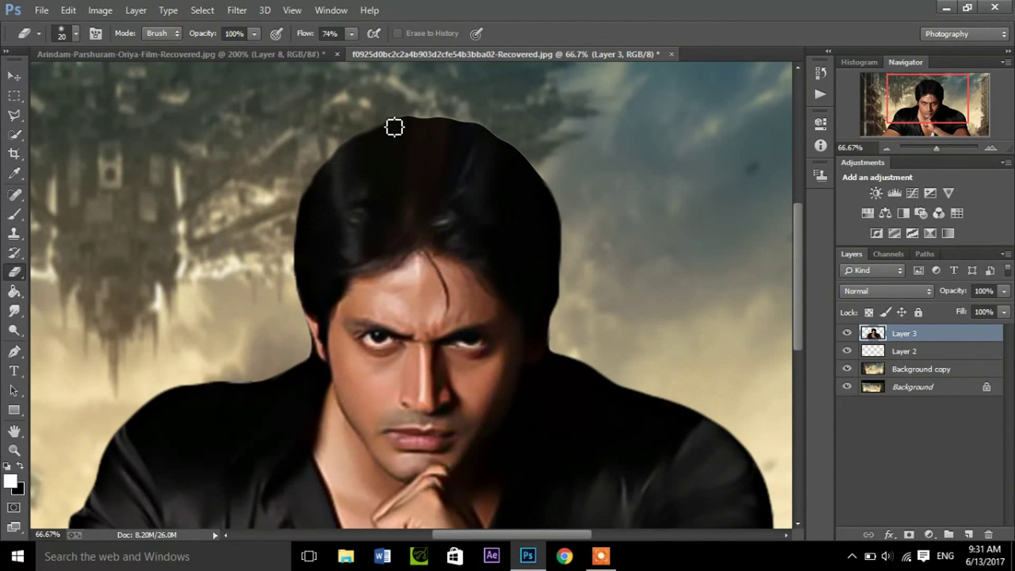
pyautogui.moveTo(471, 128)
pyautogui.mouseDown()
pyautogui.moveTo(541, 166)
pyautogui.moveTo(559, 198)
pyautogui.moveTo(568, 281)
pyautogui.moveTo(556, 330)
pyautogui.mouseUp()
pyautogui.press('[')
pyautogui.moveTo(477, 129); pyautogui.dragTo(389, 126)
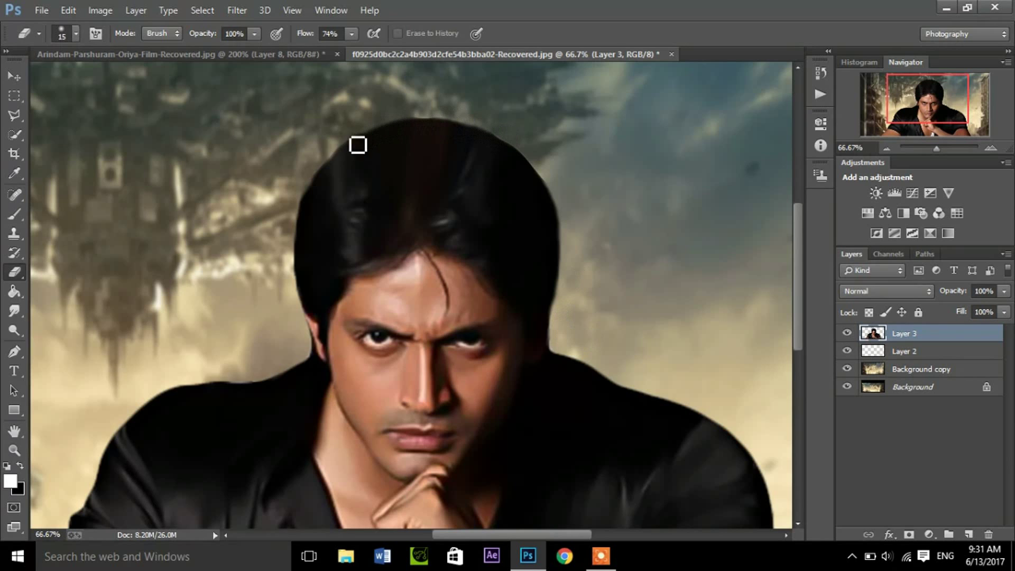
pyautogui.press(']')
# Step: Set the brush to 38% opacity and zoom back in on the man's head
pyautogui.press('i')
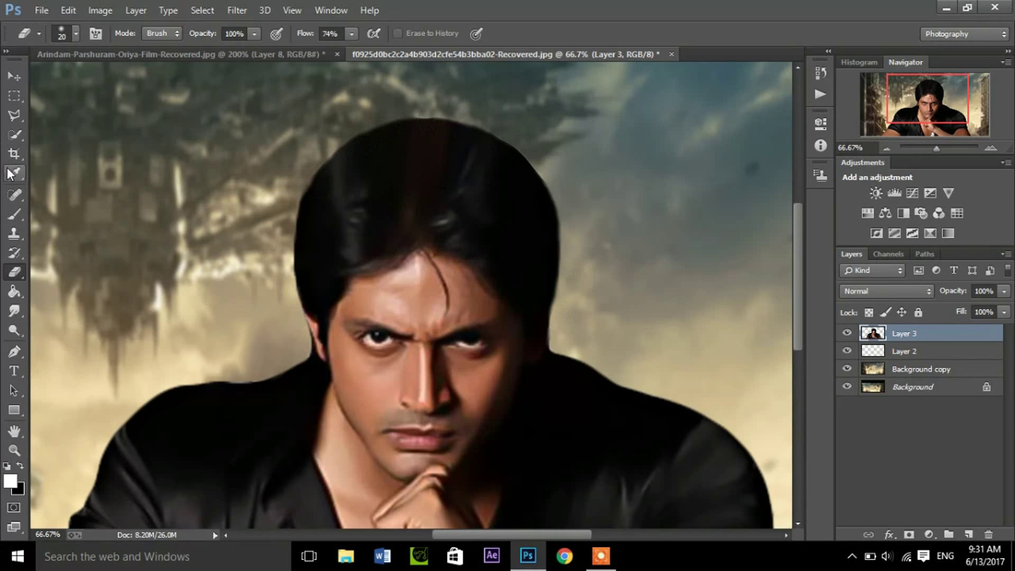
pyautogui.press('b')
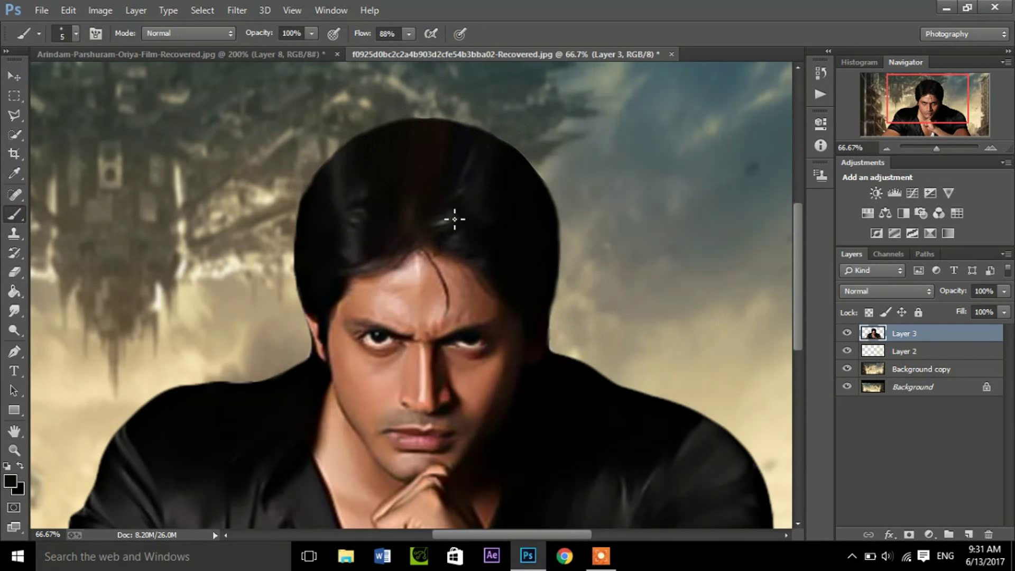
pyautogui.click(413, 152)
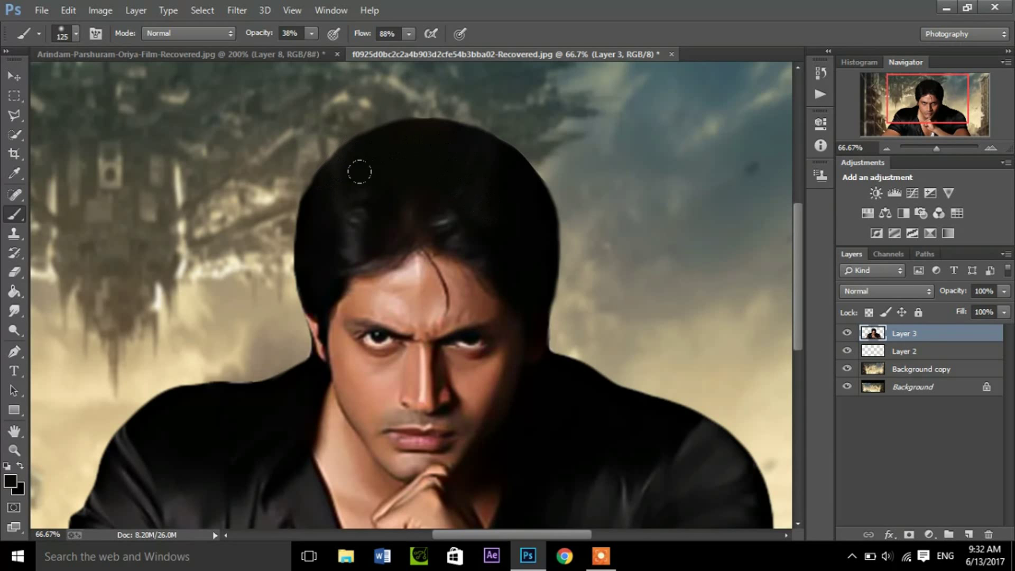
pyautogui.scroll(-2, 371, 175)
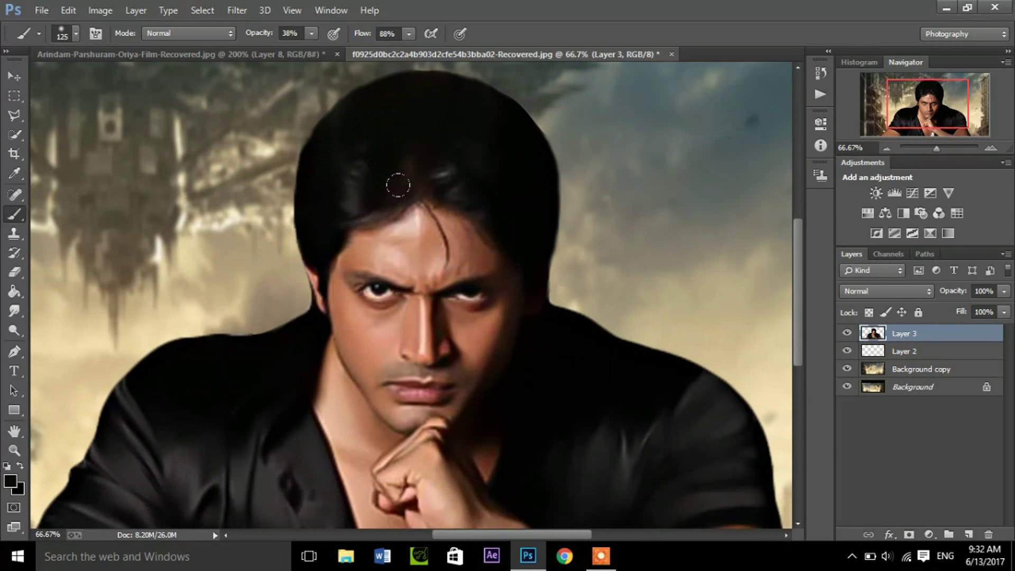
pyautogui.scroll(3, 392, 189)
pyautogui.click(886, 149)
pyautogui.click(886, 149)
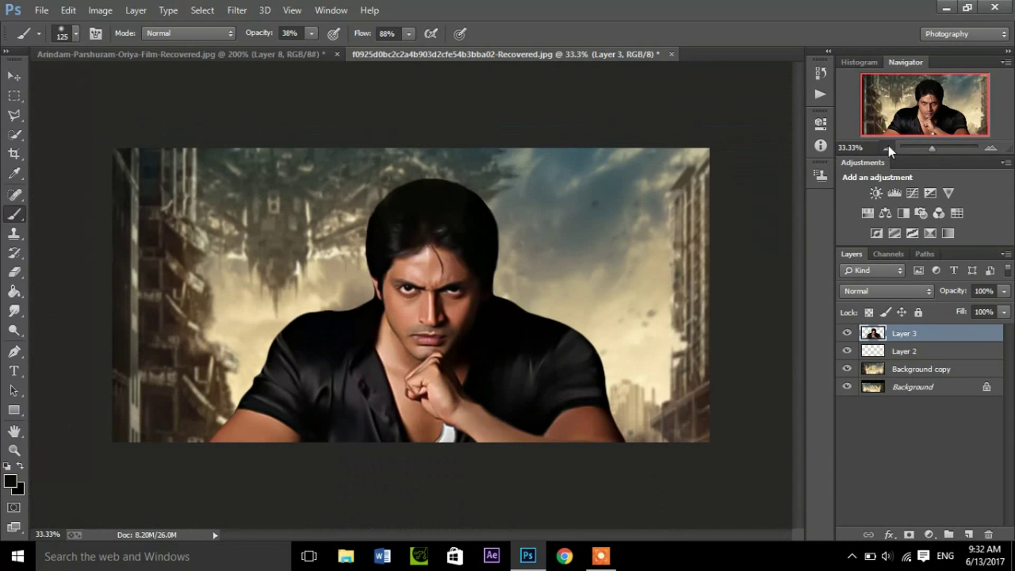
pyautogui.click(887, 149)
pyautogui.click(990, 148)
pyautogui.click(990, 148)
pyautogui.hotkey('ctrl', '+')
pyautogui.press(']')
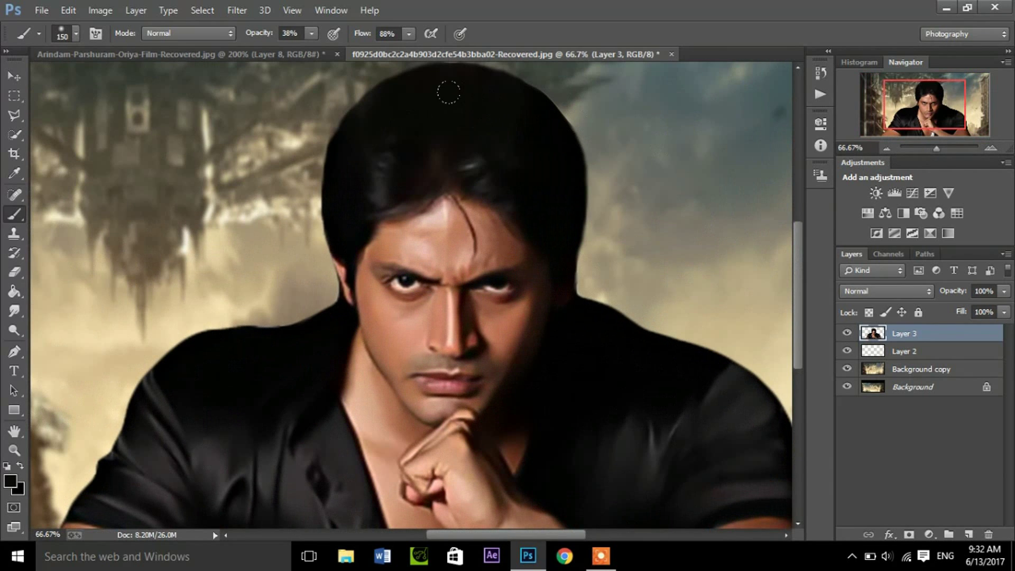
pyautogui.scroll(1, 602, 269)
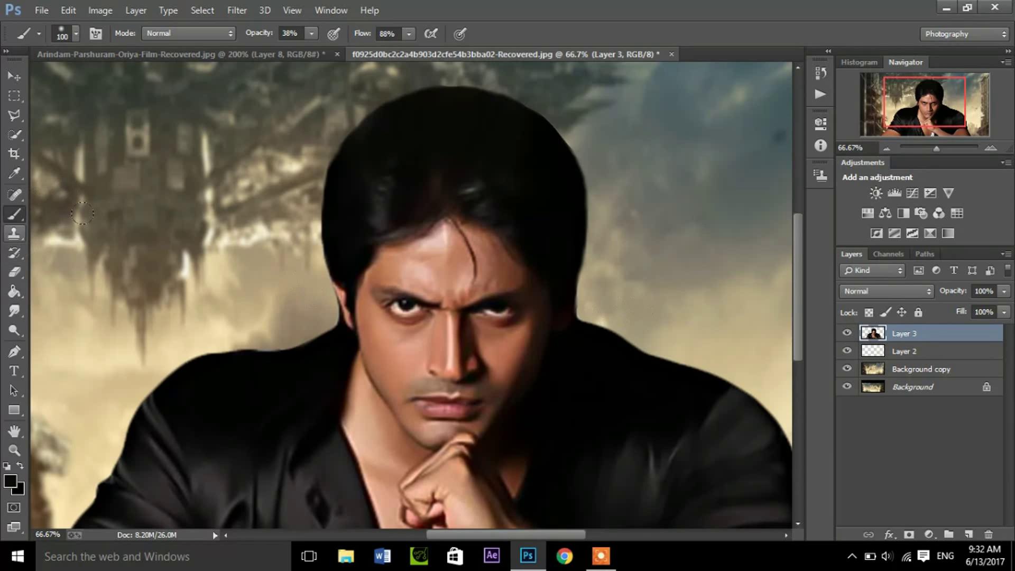
# Step: Erase the hair's top, left edge and right temple into a smoother outline
pyautogui.click(13, 271)
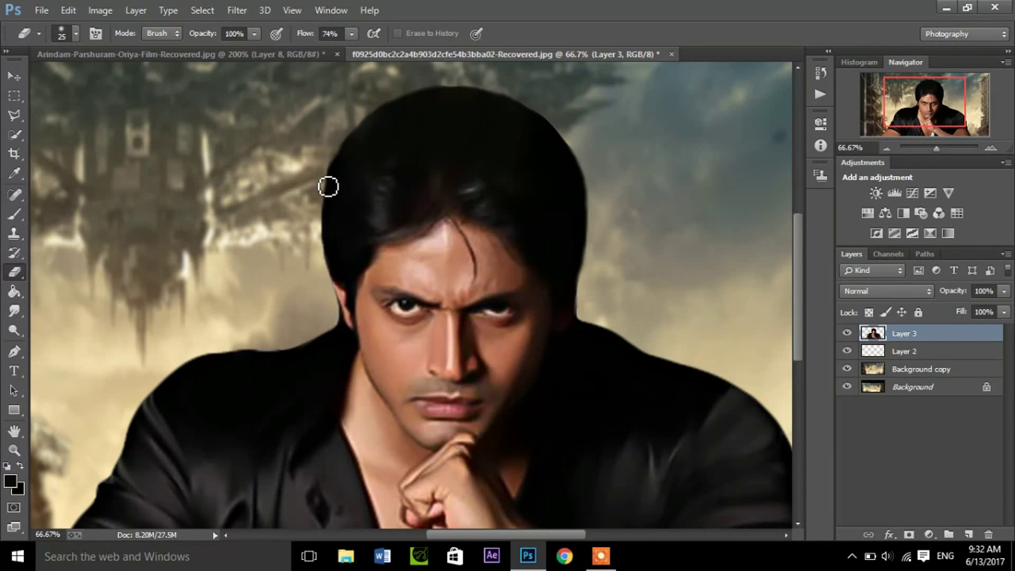
pyautogui.moveTo(363, 124)
pyautogui.mouseDown()
pyautogui.moveTo(578, 156)
pyautogui.moveTo(588, 272)
pyautogui.moveTo(594, 222)
pyautogui.moveTo(590, 281)
pyautogui.mouseUp()
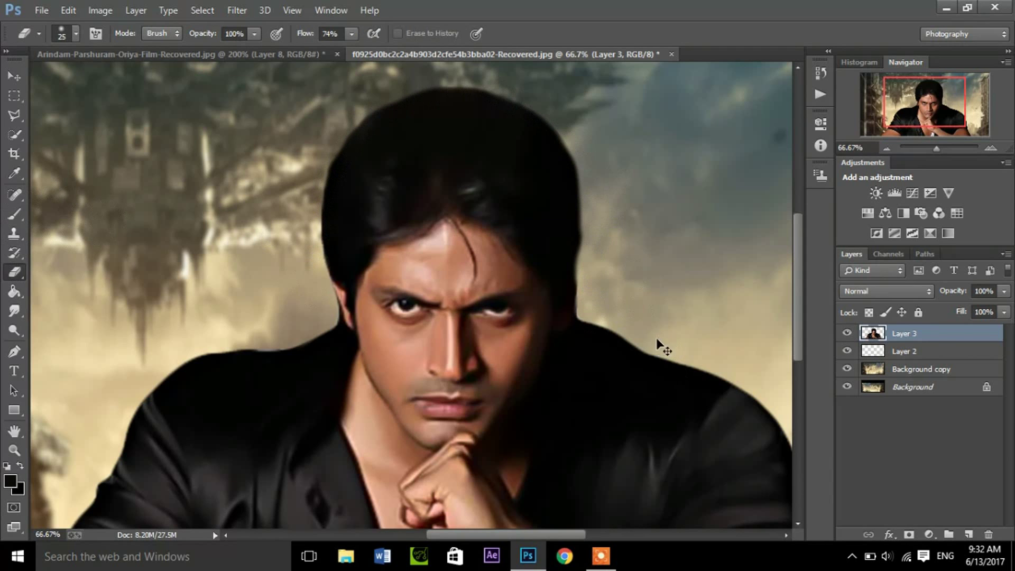
pyautogui.hotkey('ctrl', 'z')
pyautogui.moveTo(332, 277); pyautogui.dragTo(317, 200)
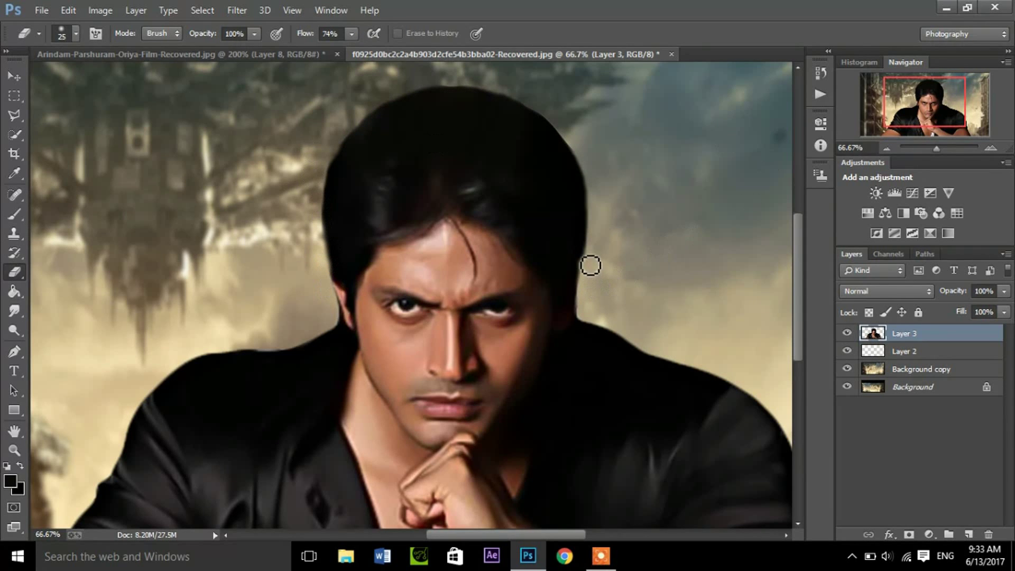
pyautogui.scroll(1, 608, 174)
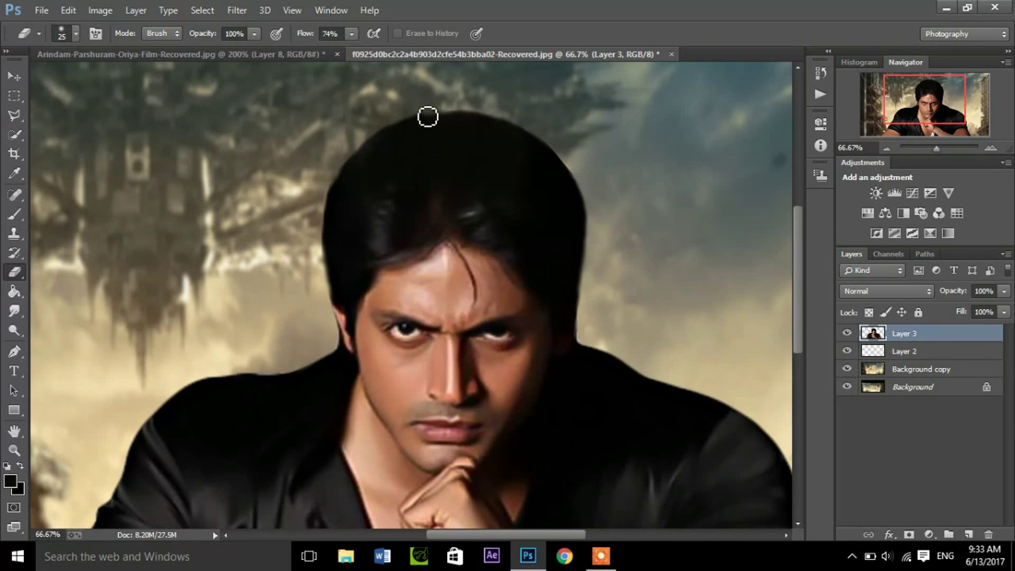
pyautogui.moveTo(409, 125)
pyautogui.mouseDown()
pyautogui.moveTo(501, 113)
pyautogui.moveTo(364, 142)
pyautogui.mouseUp()
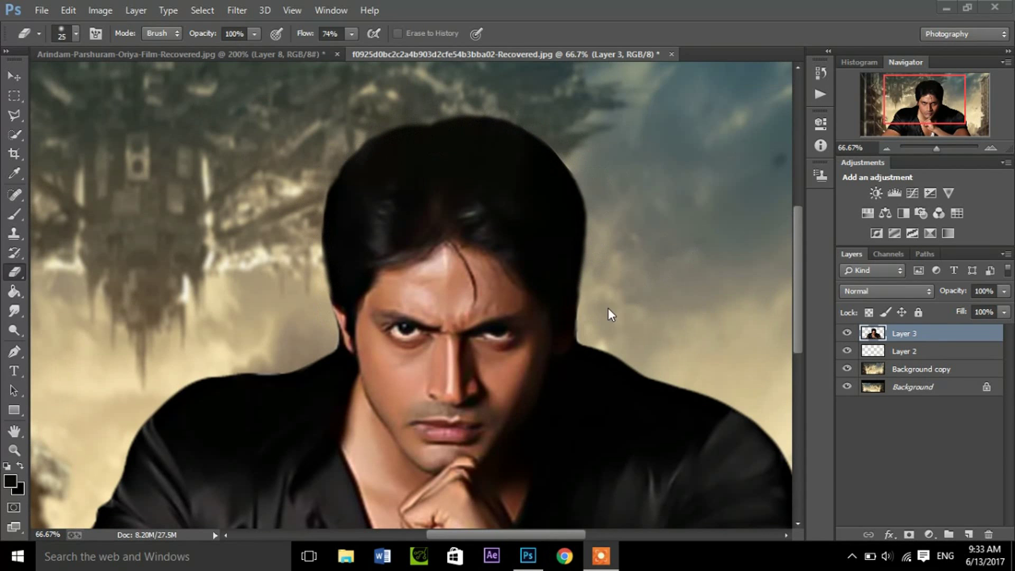
pyautogui.press('[')
pyautogui.moveTo(589, 328); pyautogui.dragTo(589, 353)
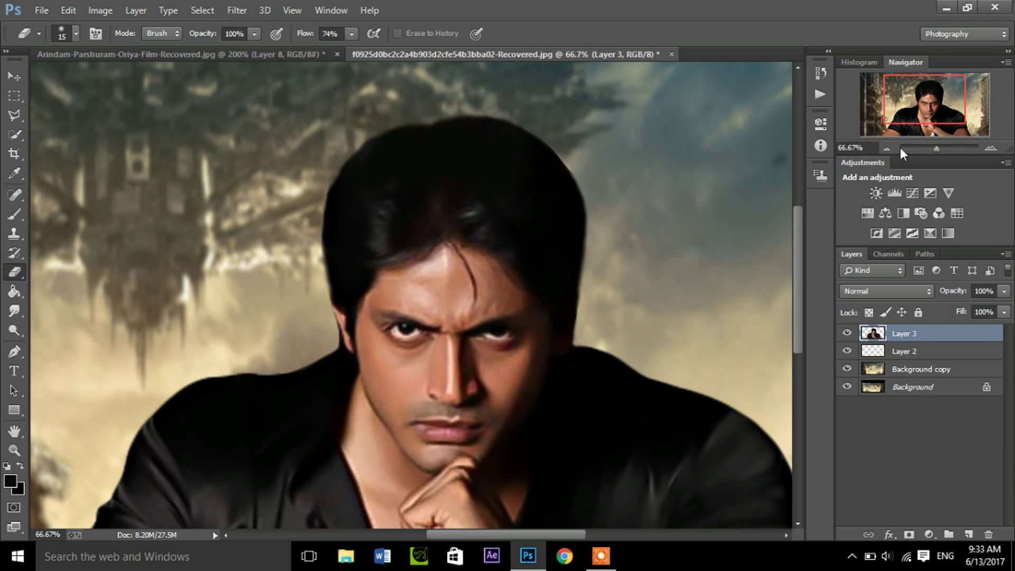
pyautogui.click(886, 148)
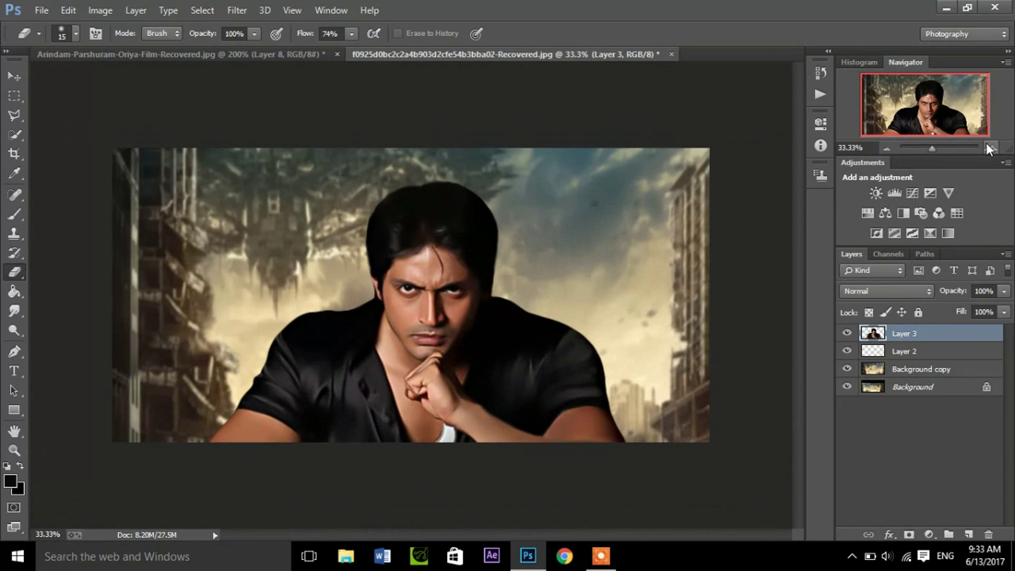
# Step: Open and dismiss the layer's shortcut menu, then zoom back in on the head
pyautogui.click(14, 96)
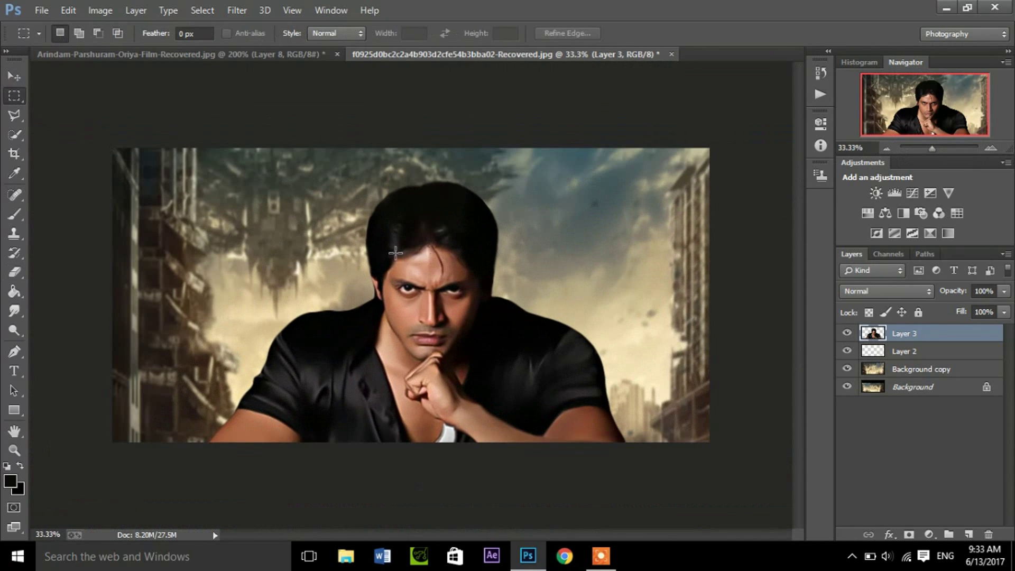
pyautogui.rightClick(396, 253)
pyautogui.click(665, 294)
pyautogui.click(990, 148)
pyautogui.click(991, 148)
pyautogui.scroll(1, 762, 165)
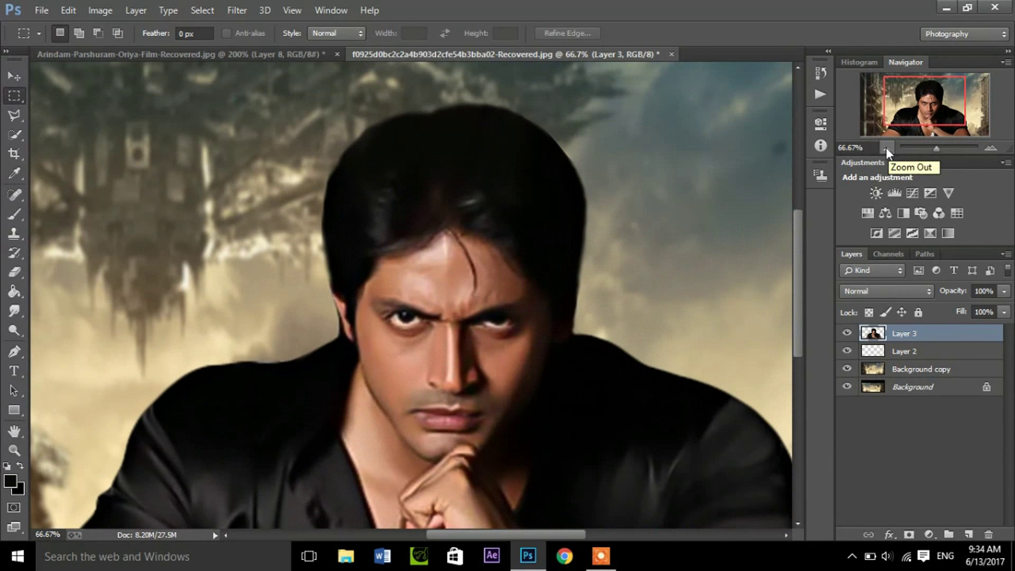
pyautogui.click(14, 312)
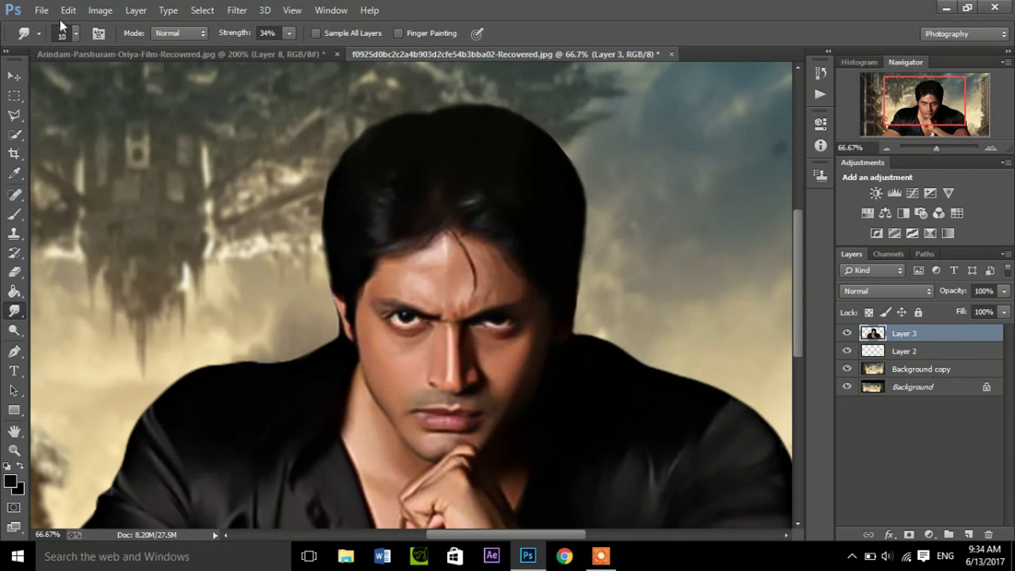
# Step: Give the Smudge tool a bristle brush tip at about size 25
pyautogui.click(66, 34)
pyautogui.click(55, 171)
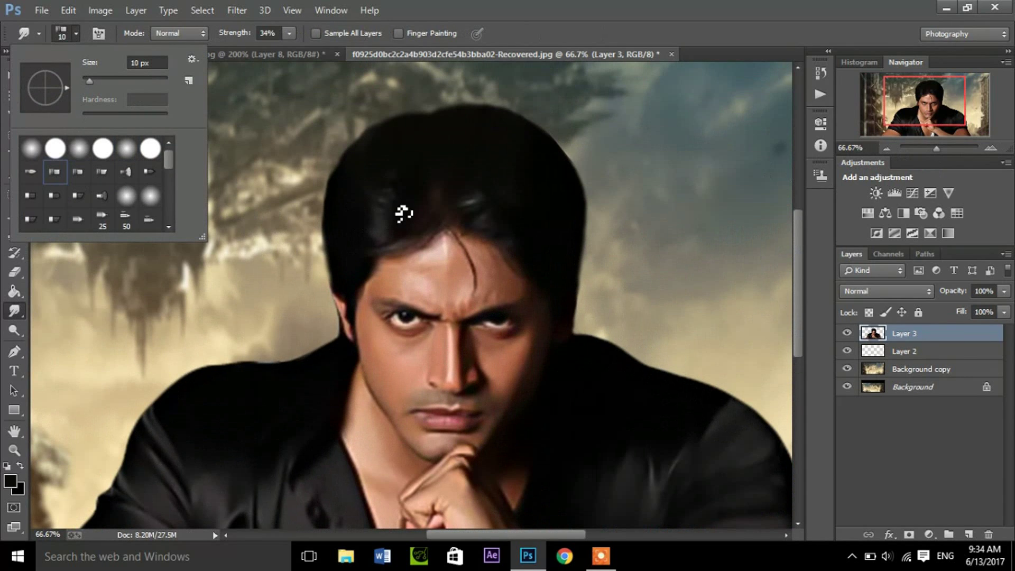
pyautogui.click(396, 213)
pyautogui.press('[')
pyautogui.press('[')
pyautogui.press('[')
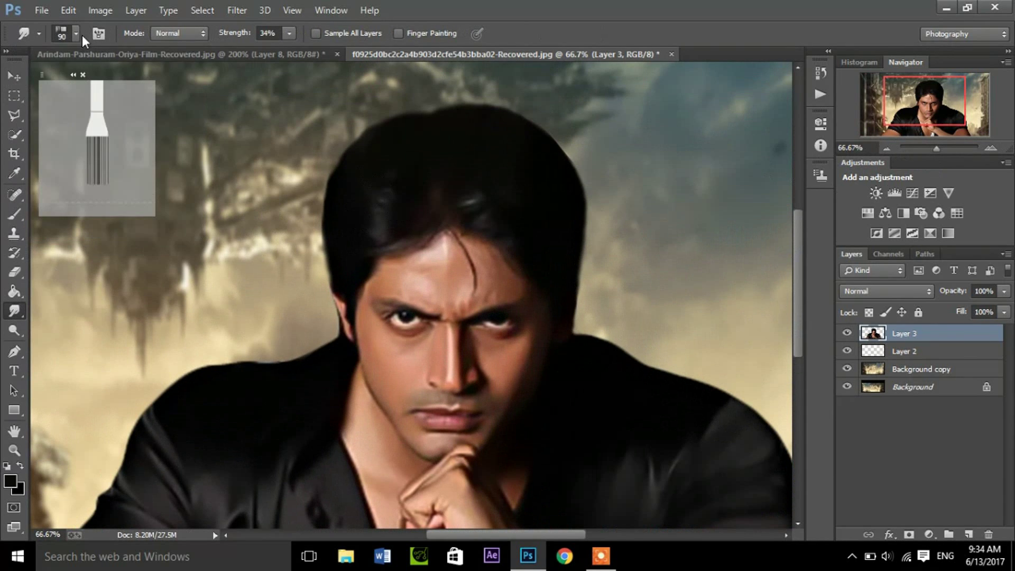
pyautogui.click(76, 34)
pyautogui.click(76, 33)
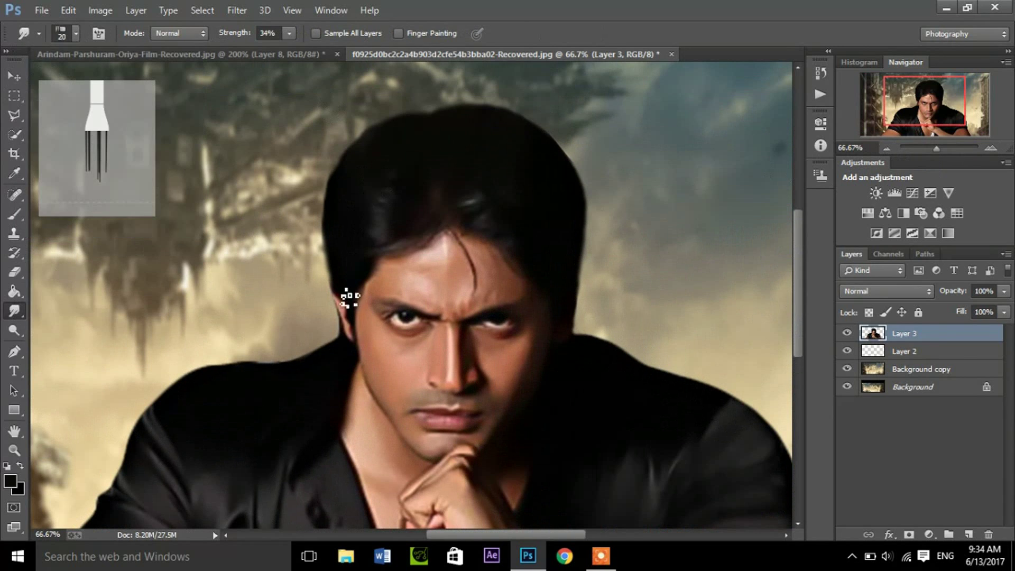
pyautogui.press(']')
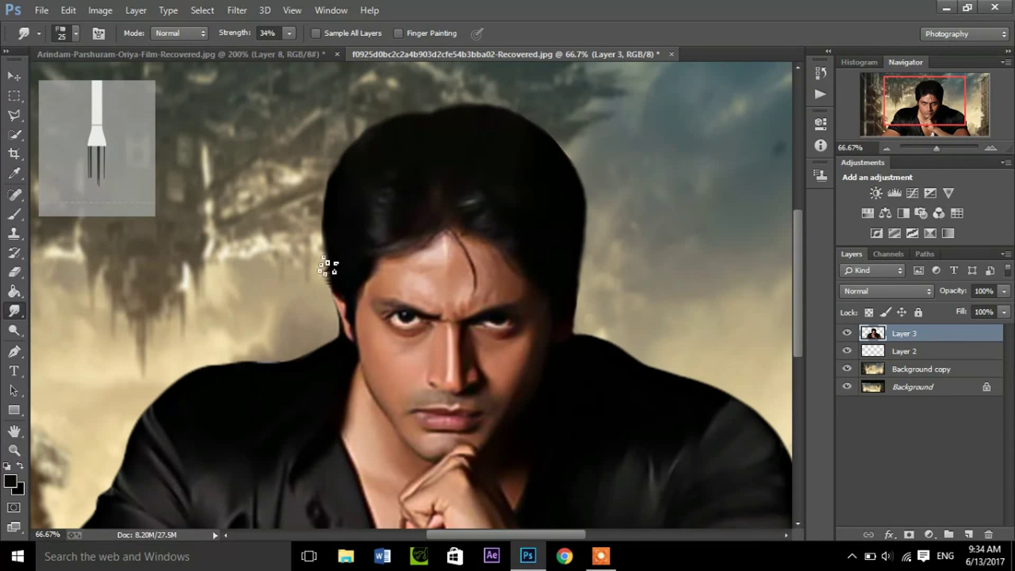
# Step: Smudge the left and right hair edges into strands, growing the brush to 30 then 35
pyautogui.moveTo(584, 294); pyautogui.dragTo(576, 250)
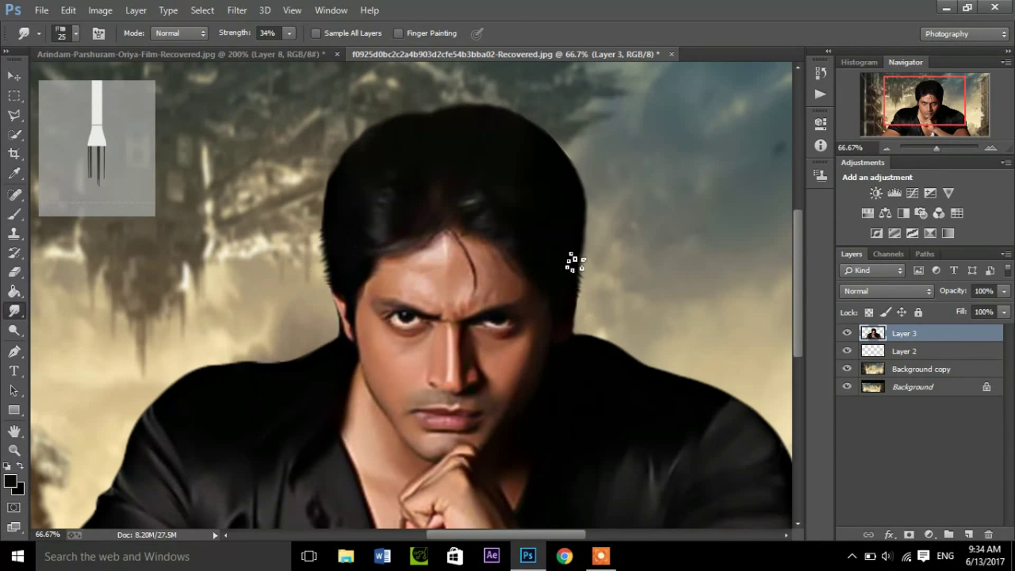
pyautogui.press(']')
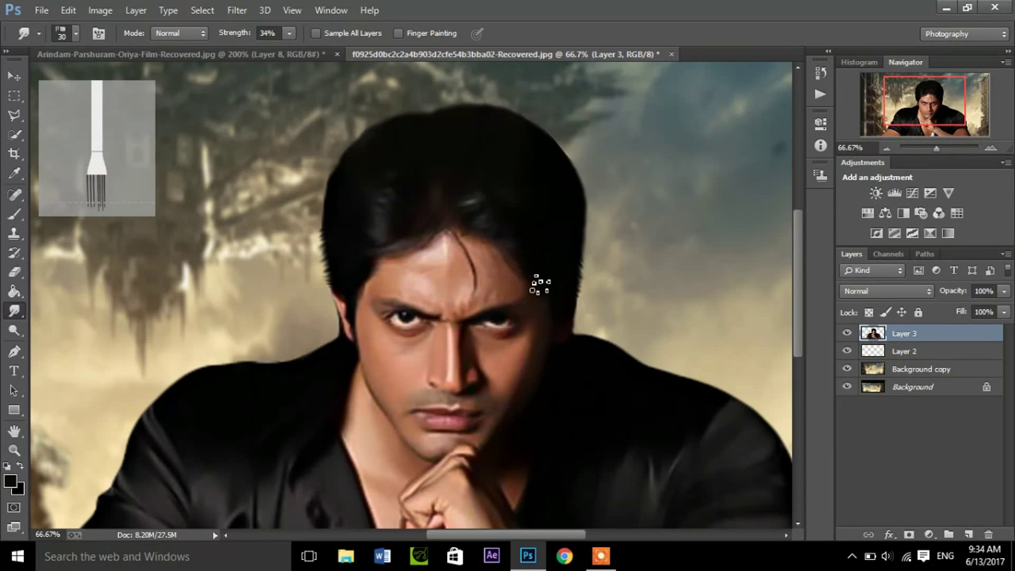
pyautogui.moveTo(414, 222); pyautogui.dragTo(379, 265)
pyautogui.press(']')
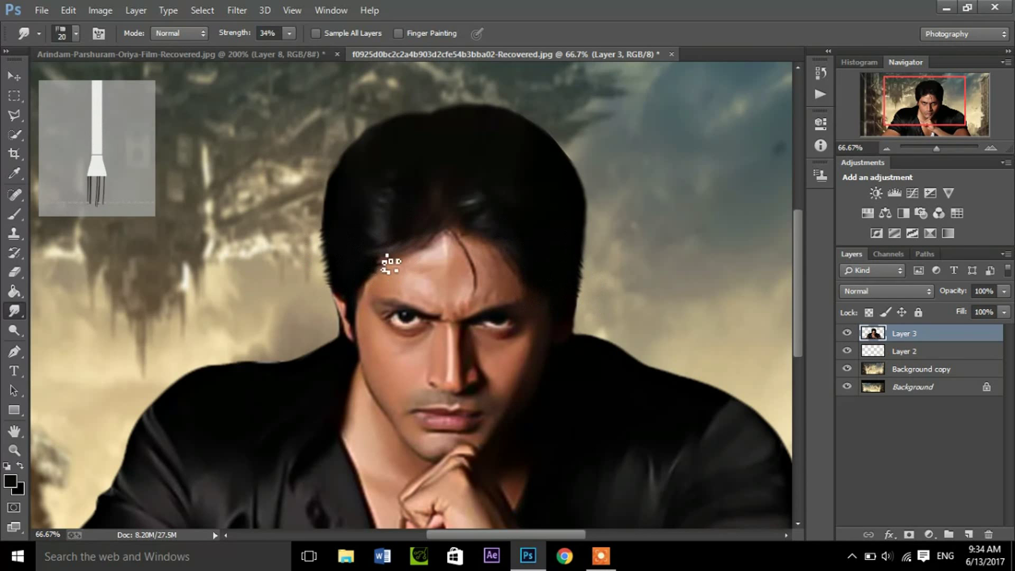
pyautogui.moveTo(534, 208); pyautogui.dragTo(577, 222)
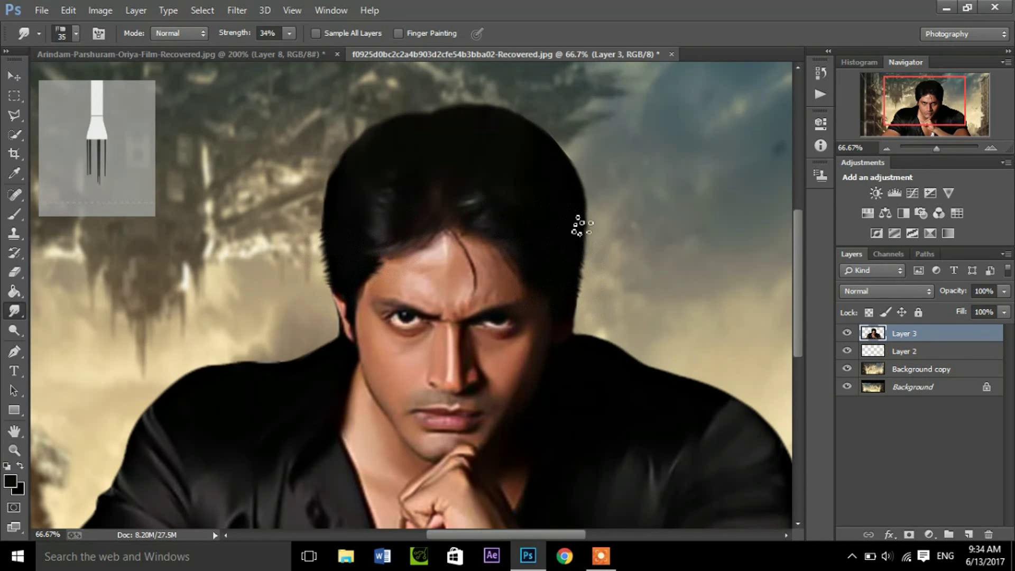
pyautogui.moveTo(346, 204)
pyautogui.mouseDown()
pyautogui.moveTo(320, 232)
pyautogui.moveTo(330, 267)
pyautogui.mouseUp()
# Step: Smudge the top of the hair into strands and pull strands out past the right edge
pyautogui.moveTo(433, 144); pyautogui.dragTo(441, 139)
pyautogui.moveTo(467, 98)
pyautogui.mouseDown()
pyautogui.moveTo(458, 120)
pyautogui.moveTo(512, 140)
pyautogui.moveTo(594, 200)
pyautogui.mouseUp()
pyautogui.moveTo(369, 125); pyautogui.dragTo(402, 140)
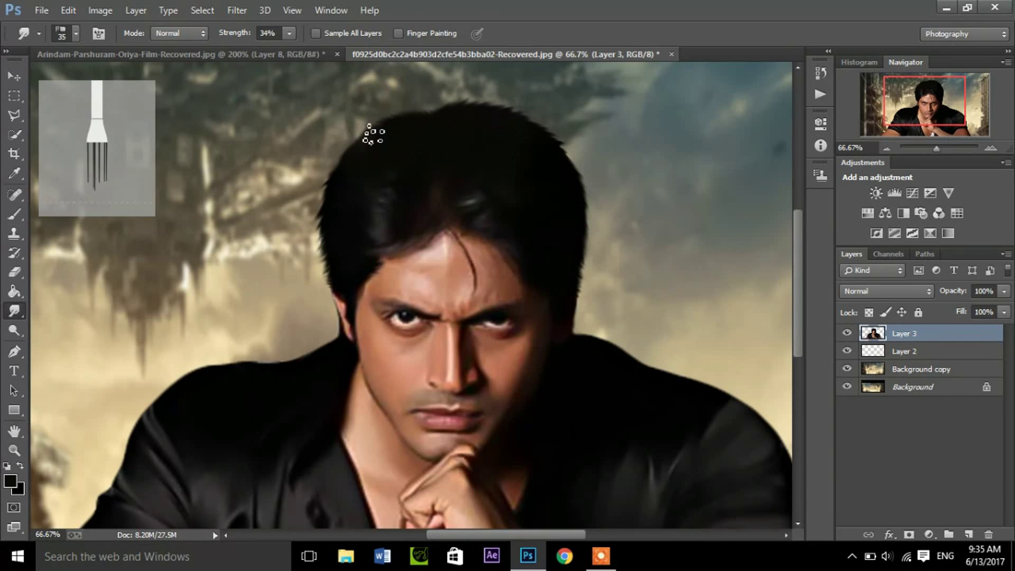
pyautogui.moveTo(340, 158); pyautogui.dragTo(328, 186)
pyautogui.scroll(1, 548, 204)
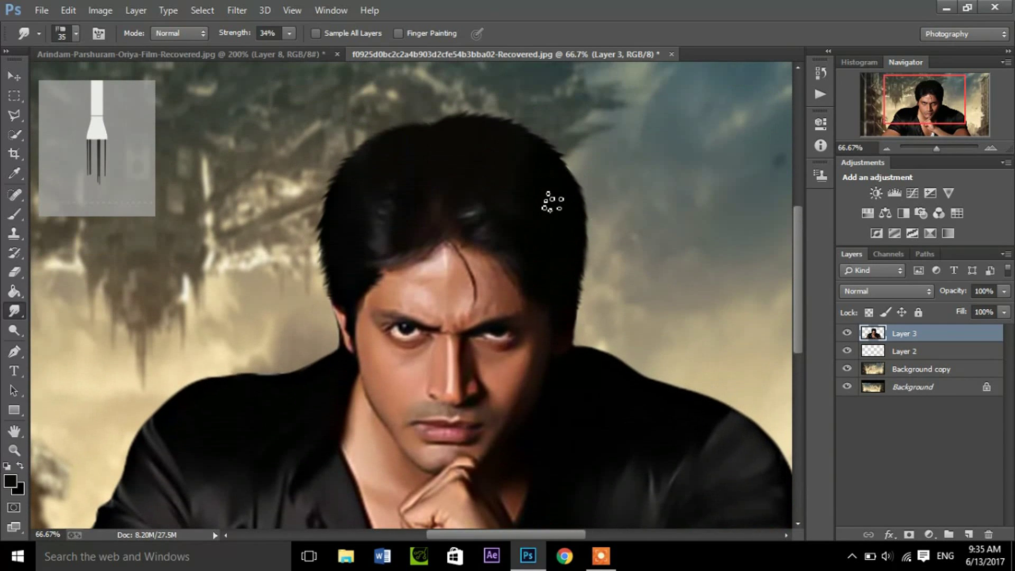
pyautogui.moveTo(550, 200); pyautogui.dragTo(606, 219)
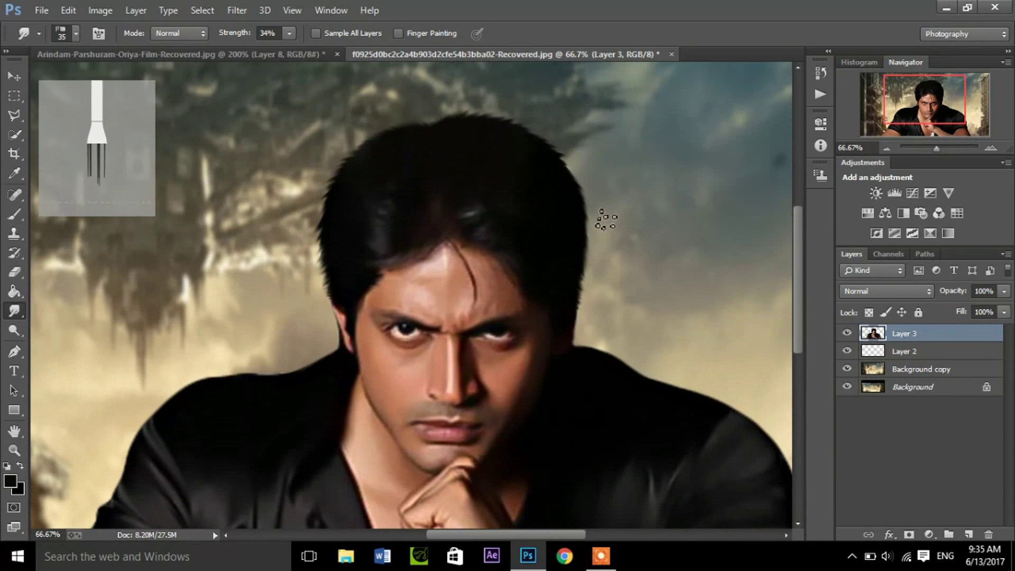
pyautogui.press('i')
pyautogui.press('b')
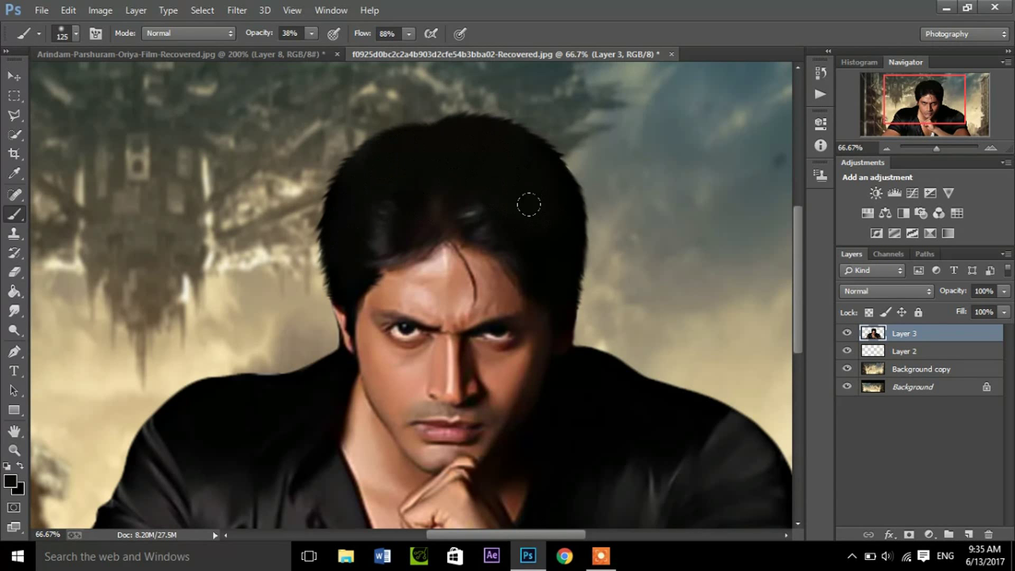
# Step: Zoom the poster out, then back in to 33.33% to view the whole composition
pyautogui.click(884, 147)
pyautogui.click(883, 147)
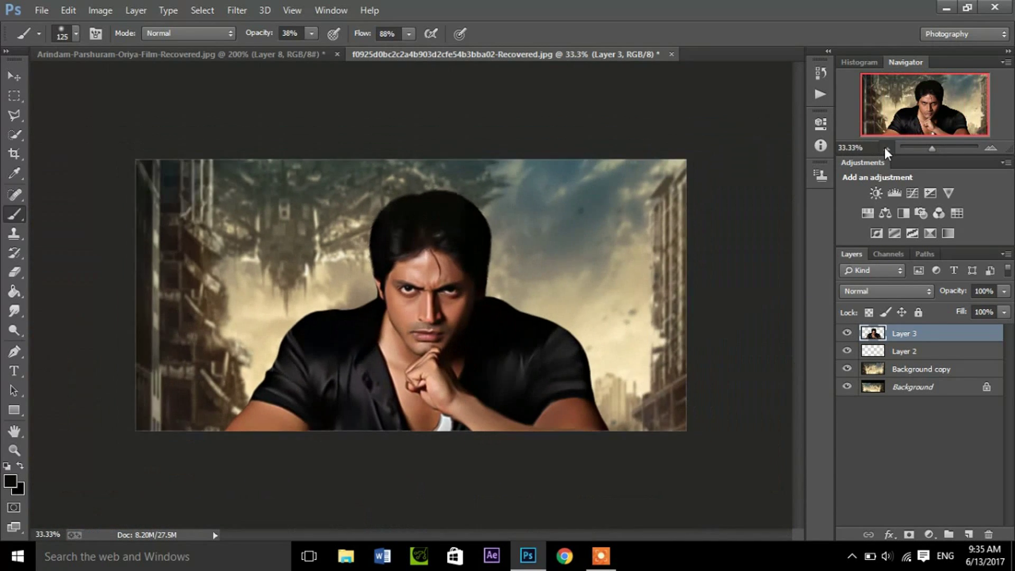
pyautogui.click(884, 147)
pyautogui.click(992, 144)
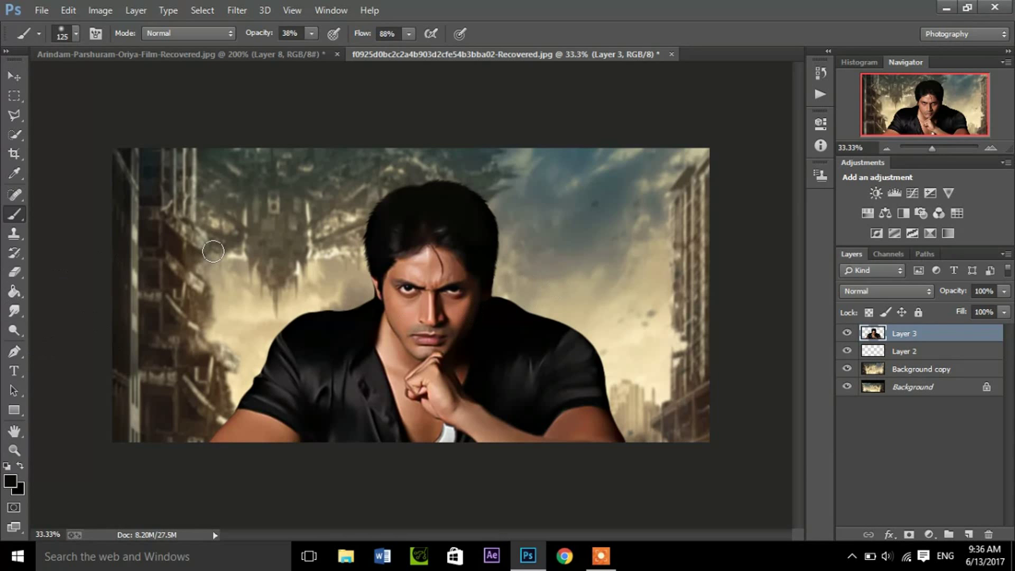
pyautogui.press('m')
pyautogui.rightClick(398, 309)
# Step: Add a Selective Color layer masked to the man, with Reds Cyan -18, Magenta -24, Yellow +11, Black -11
pyautogui.click(492, 226)
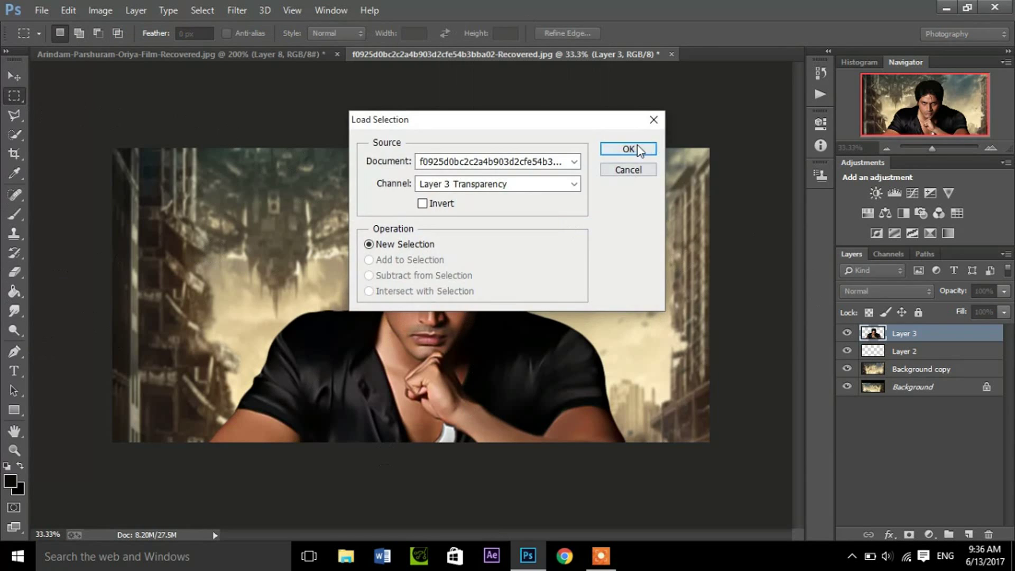
pyautogui.click(628, 149)
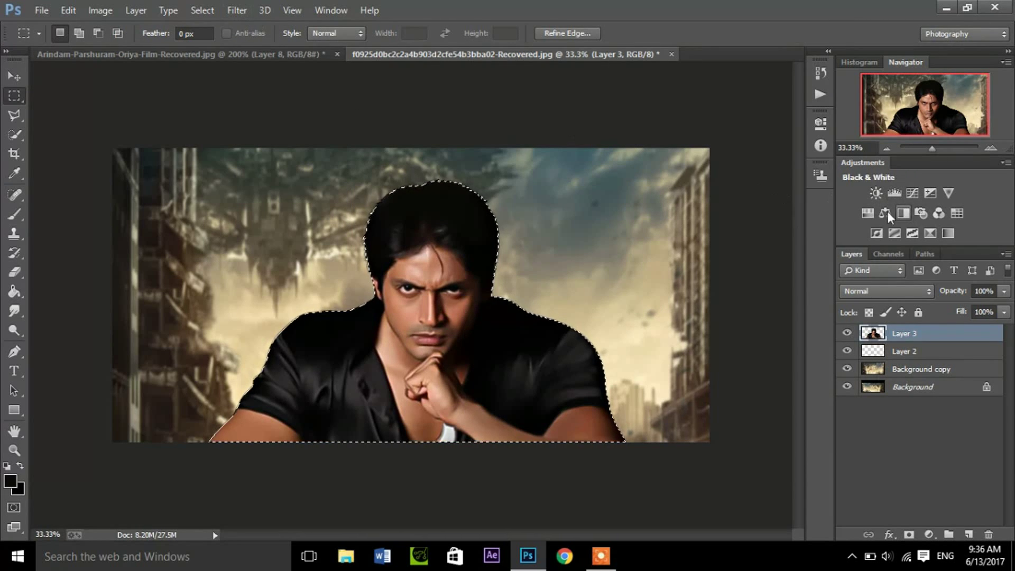
pyautogui.click(930, 232)
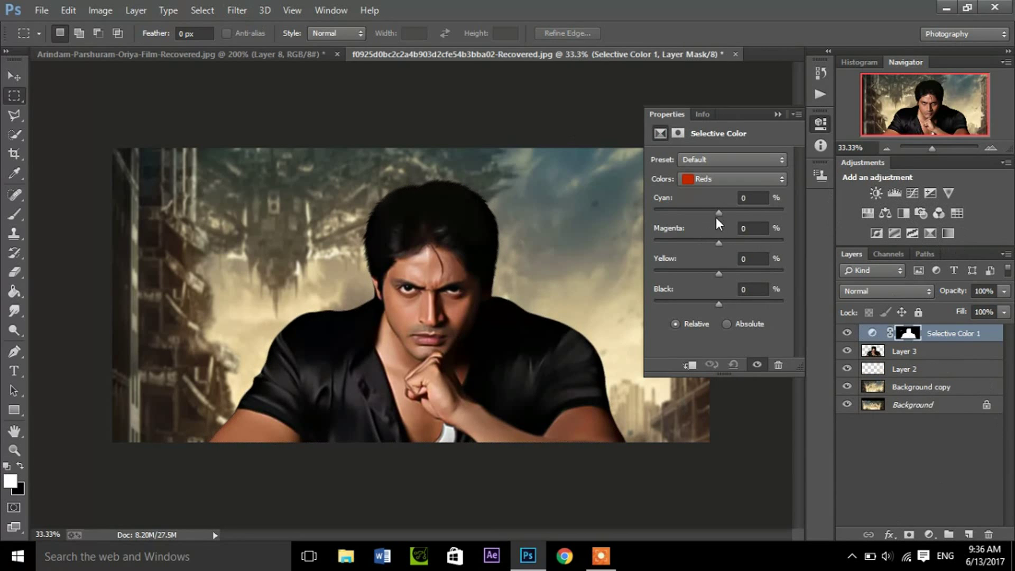
pyautogui.moveTo(725, 246)
pyautogui.mouseDown()
pyautogui.moveTo(709, 246)
pyautogui.moveTo(730, 304)
pyautogui.moveTo(711, 304)
pyautogui.mouseUp()
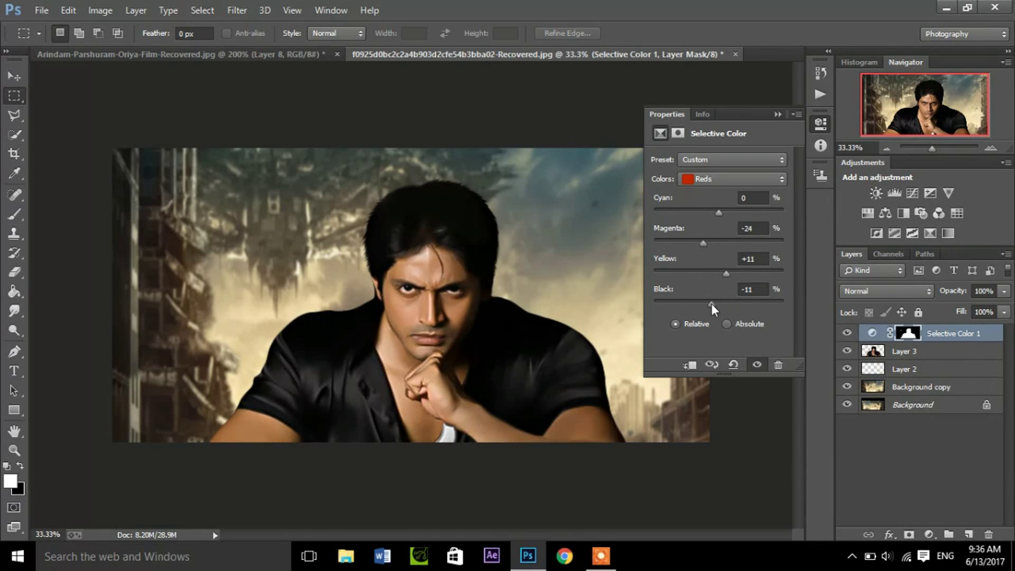
# Step: Nudge the yellow slider in the Yellows range, then load the adjustment's mask as a selection
pyautogui.click(727, 179)
pyautogui.click(711, 208)
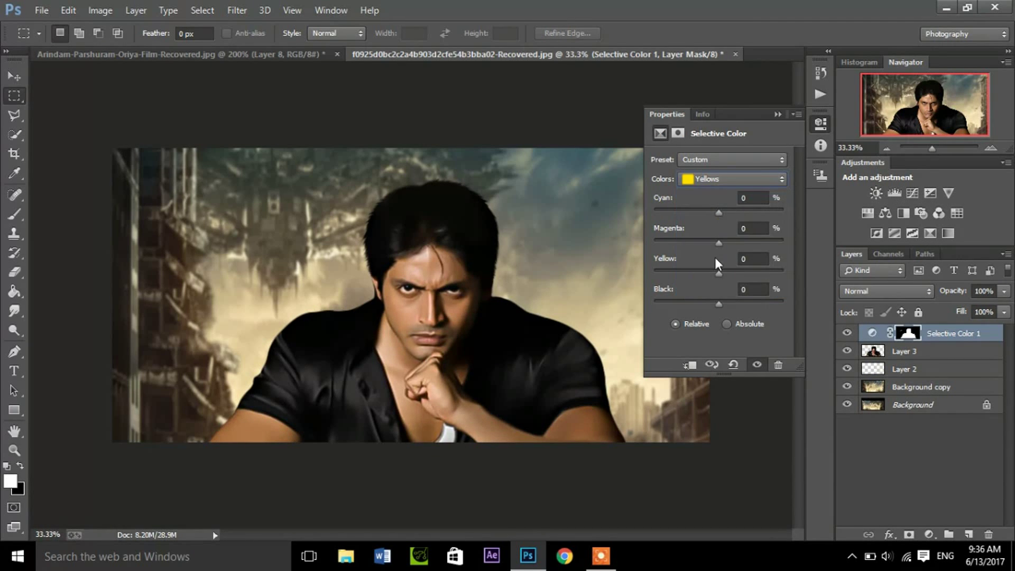
pyautogui.moveTo(727, 275); pyautogui.dragTo(700, 276)
pyautogui.click(777, 114)
pyautogui.rightClick(438, 284)
pyautogui.click(494, 201)
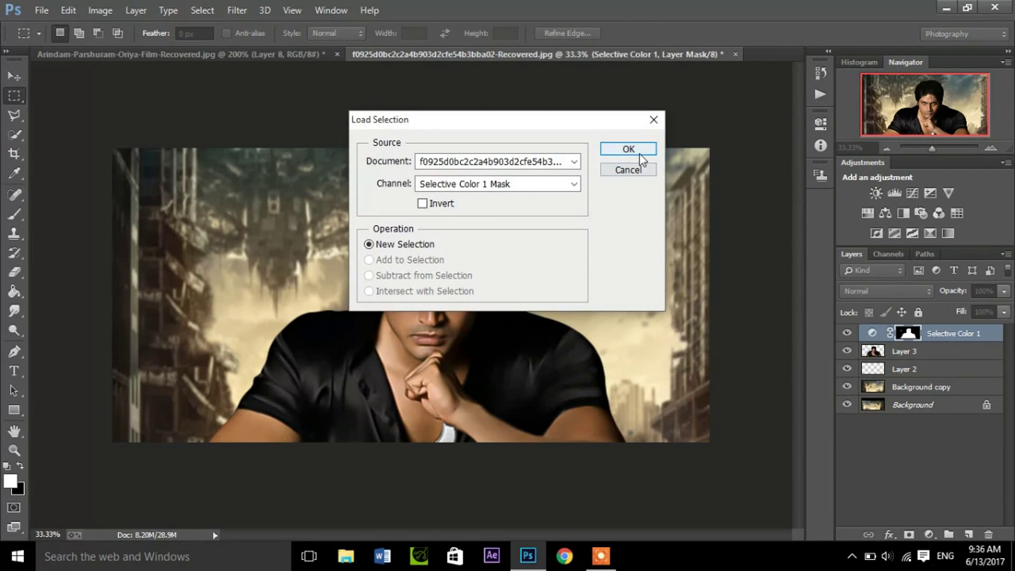
# Step: Add a Color Balance adjustment on the man with Midtones Cyan–Red -10, Yellow–Blue -11
pyautogui.click(629, 150)
pyautogui.click(928, 535)
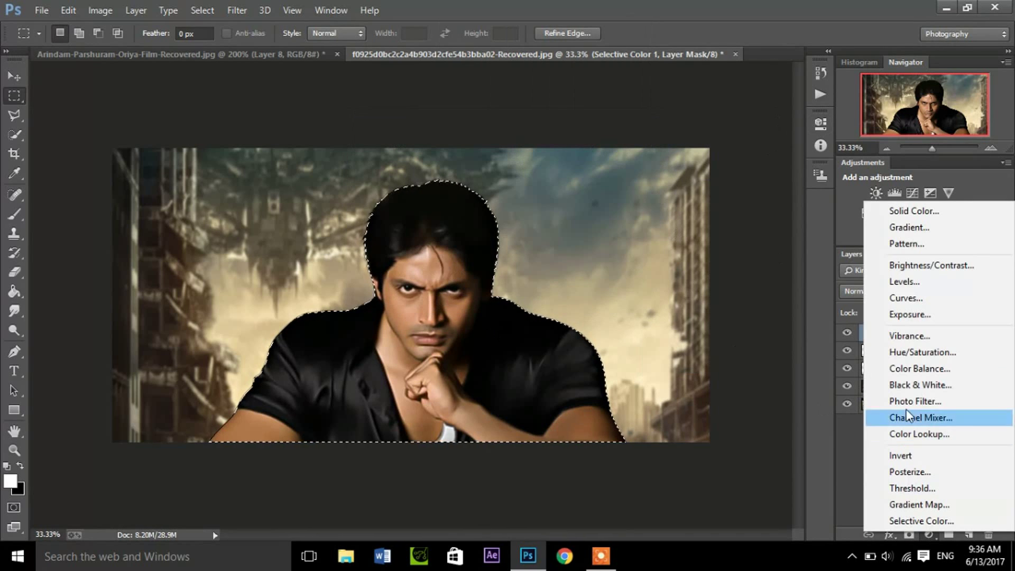
pyautogui.click(915, 370)
pyautogui.moveTo(699, 195)
pyautogui.mouseDown()
pyautogui.moveTo(709, 244)
pyautogui.moveTo(694, 246)
pyautogui.moveTo(694, 195)
pyautogui.mouseUp()
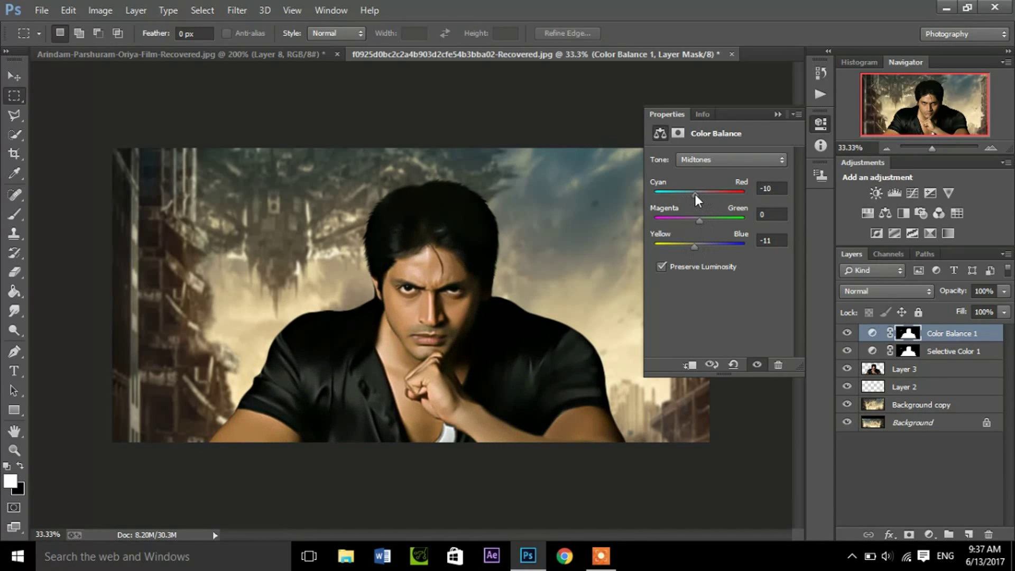
pyautogui.click(777, 114)
# Step: Compare the image with and without Color Balance, then merge both adjustments into the man's layer
pyautogui.click(846, 333)
pyautogui.click(847, 333)
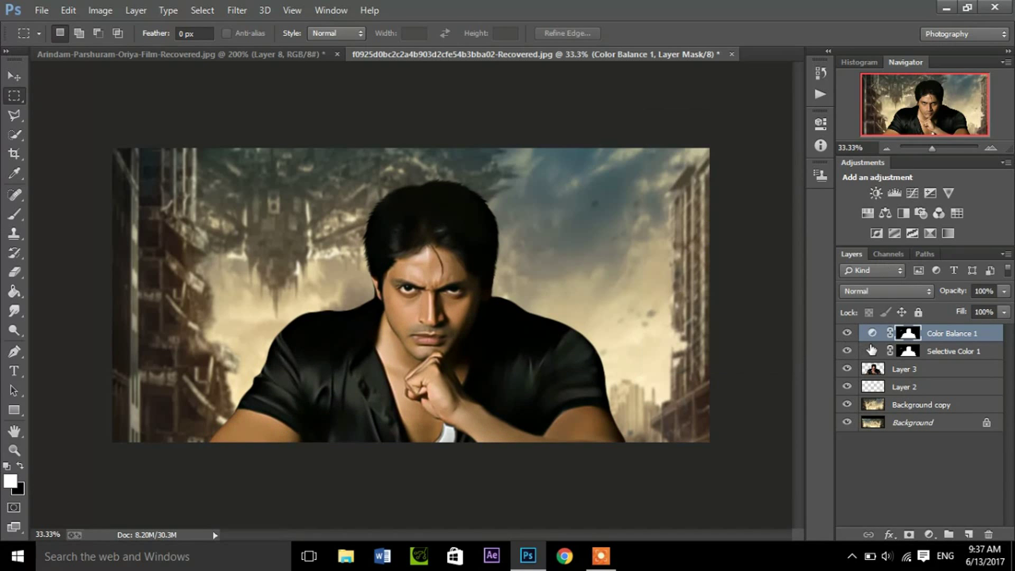
pyautogui.keyDown('shift'); pyautogui.click(941, 367); pyautogui.keyUp('shift')
pyautogui.hotkey('ctrl', 'e')
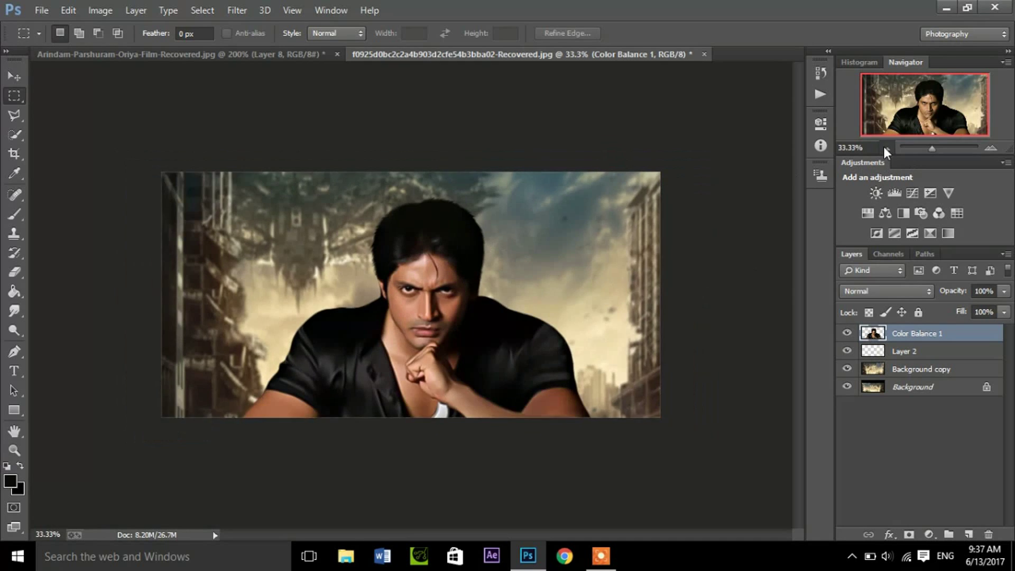
pyautogui.click(885, 148)
pyautogui.click(989, 148)
pyautogui.click(989, 148)
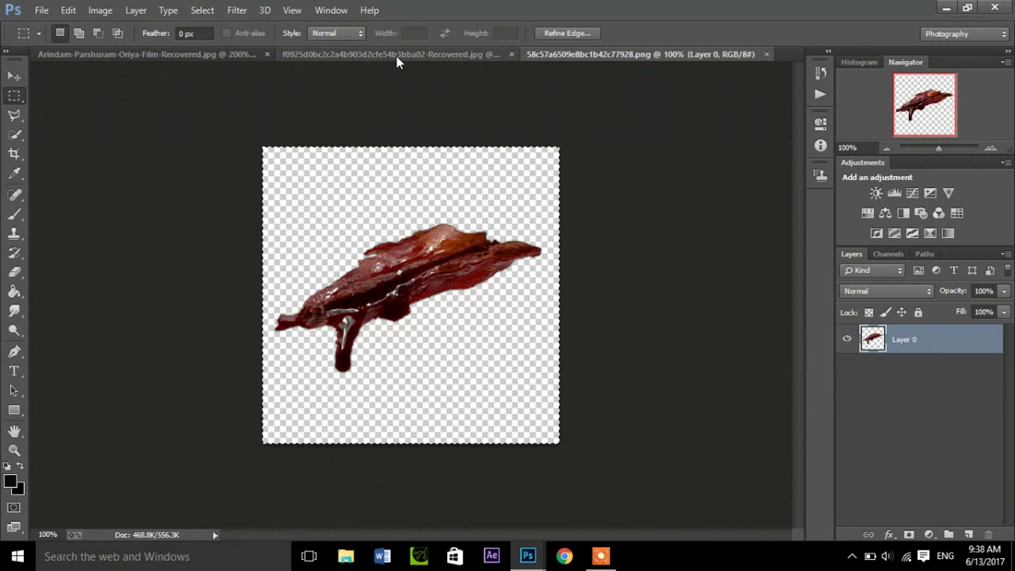
# Step: Paste the blood splatter onto the man's forehead and scale it to about 37%
pyautogui.click(396, 56)
pyautogui.click(991, 148)
pyautogui.moveTo(948, 108); pyautogui.dragTo(939, 108)
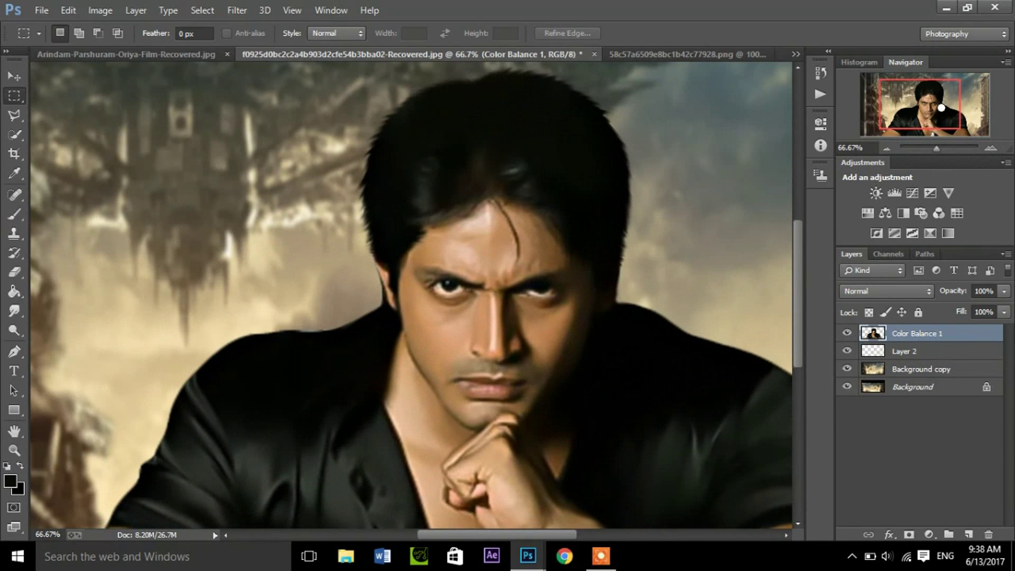
pyautogui.hotkey('ctrl', 'v')
pyautogui.hotkey('ctrl', 't')
pyautogui.moveTo(503, 342)
pyautogui.mouseDown()
pyautogui.moveTo(387, 280)
pyautogui.moveTo(445, 259)
pyautogui.moveTo(484, 283)
pyautogui.mouseUp()
pyautogui.moveTo(445, 254); pyautogui.dragTo(470, 279)
pyautogui.press('Return')
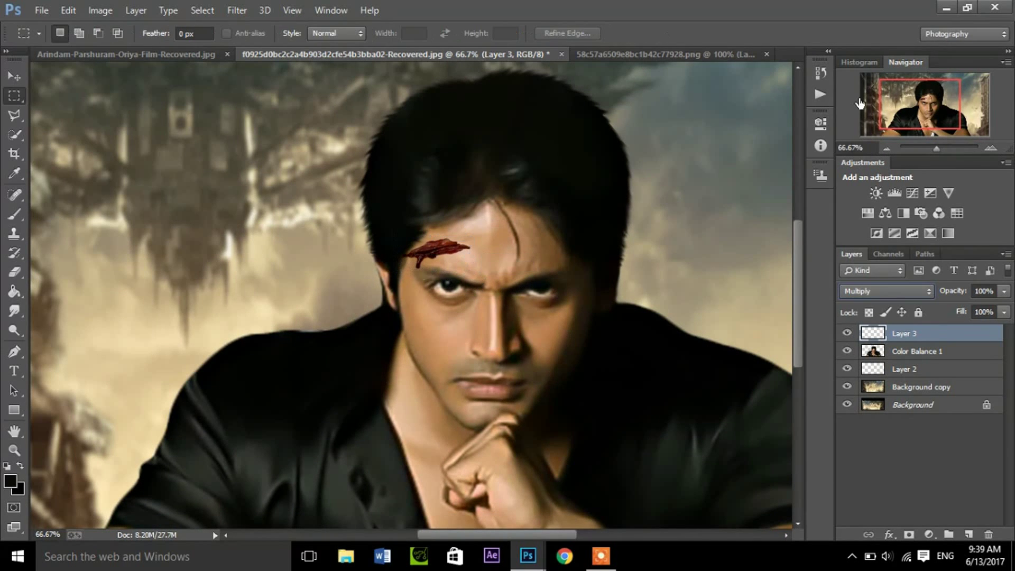
# Step: Blend the forehead splatter with Pin Light at 75% opacity
pyautogui.hotkey('shift', '+')
pyautogui.hotkey('shift', '+')
pyautogui.hotkey('shift', '+')
pyautogui.hotkey('shift', '-')
pyautogui.moveTo(1004, 290)
pyautogui.mouseDown()
pyautogui.moveTo(968, 303)
pyautogui.moveTo(980, 303)
pyautogui.mouseUp()
pyautogui.click(885, 290)
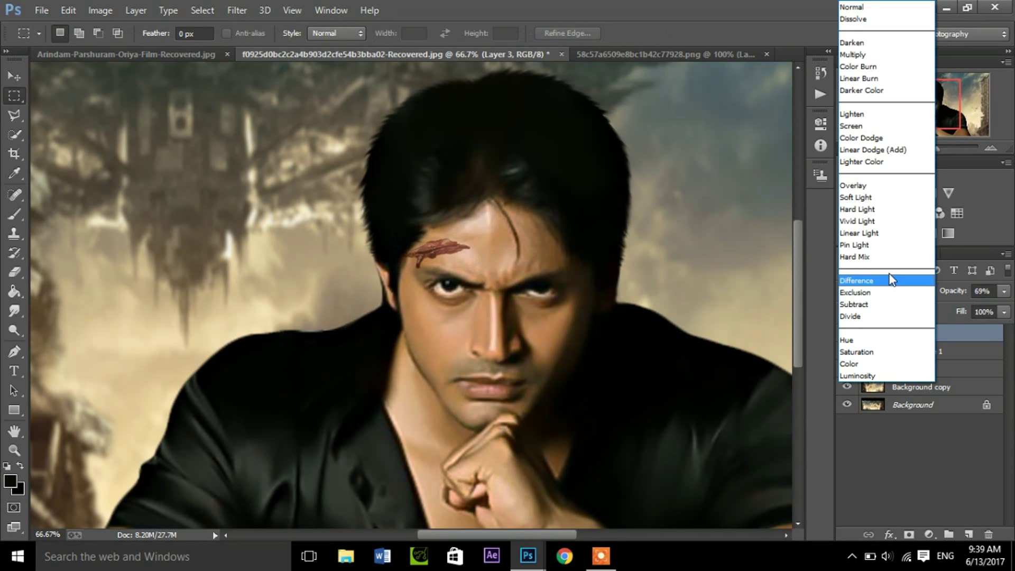
pyautogui.click(876, 237)
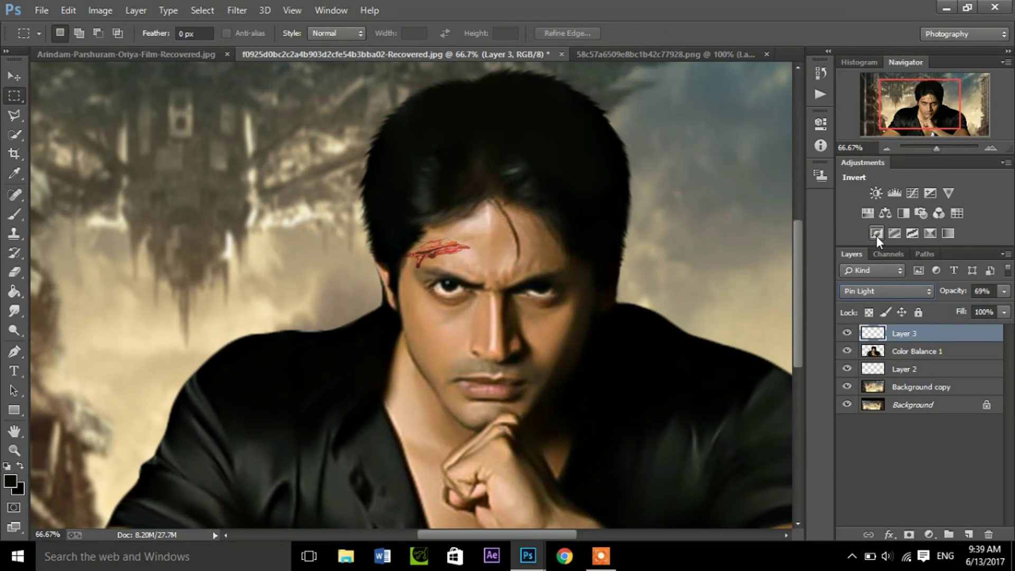
pyautogui.click(1004, 291)
pyautogui.moveTo(975, 306); pyautogui.dragTo(984, 312)
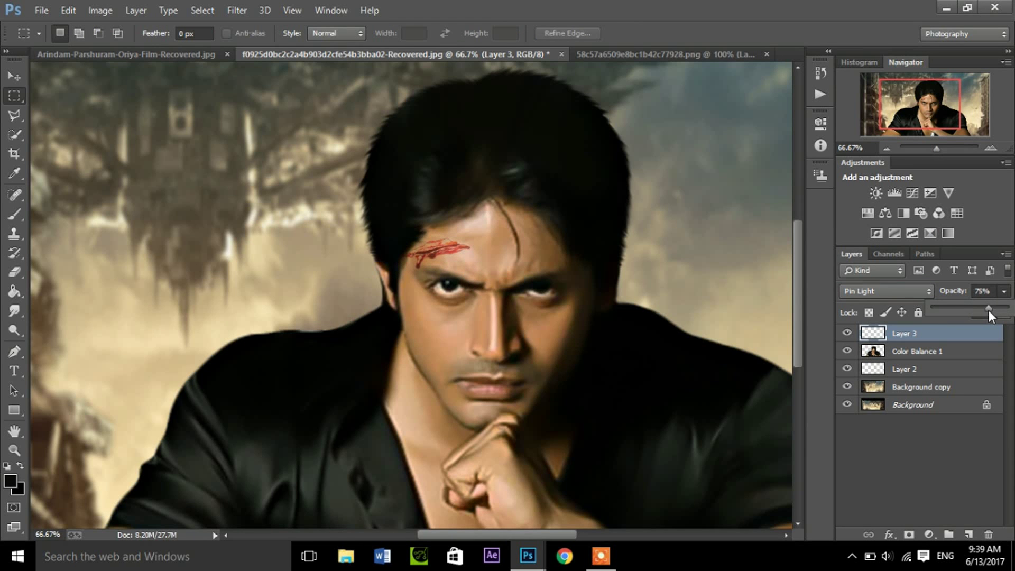
pyautogui.click(992, 145)
pyautogui.click(991, 145)
# Step: Zoom in to 200% on the splatter, select the Eraser, then return to the 33.33% poster view
pyautogui.scroll(2, 487, 226)
pyautogui.scroll(1, 344, 238)
pyautogui.click(12, 270)
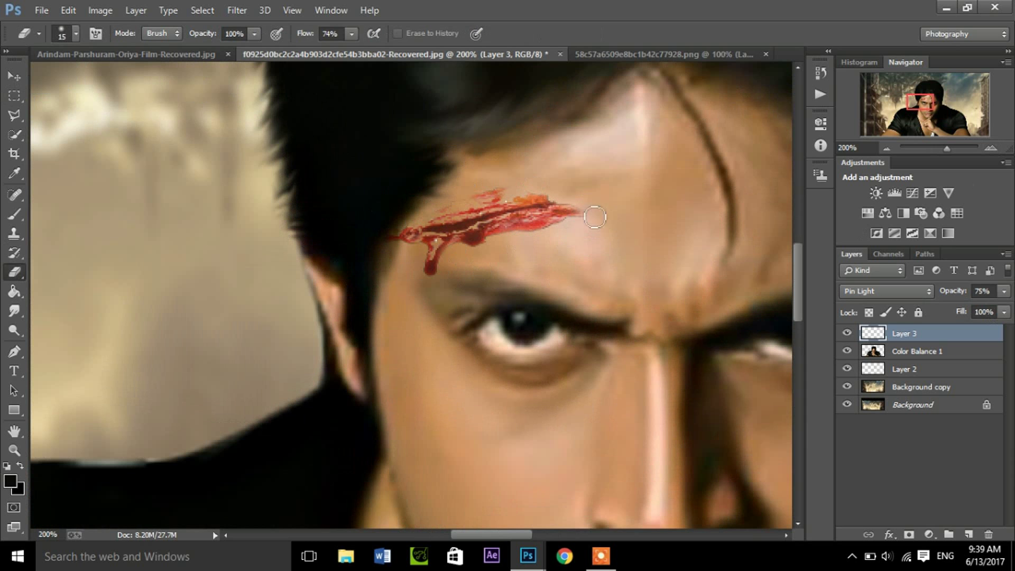
pyautogui.click(883, 147)
pyautogui.click(883, 147)
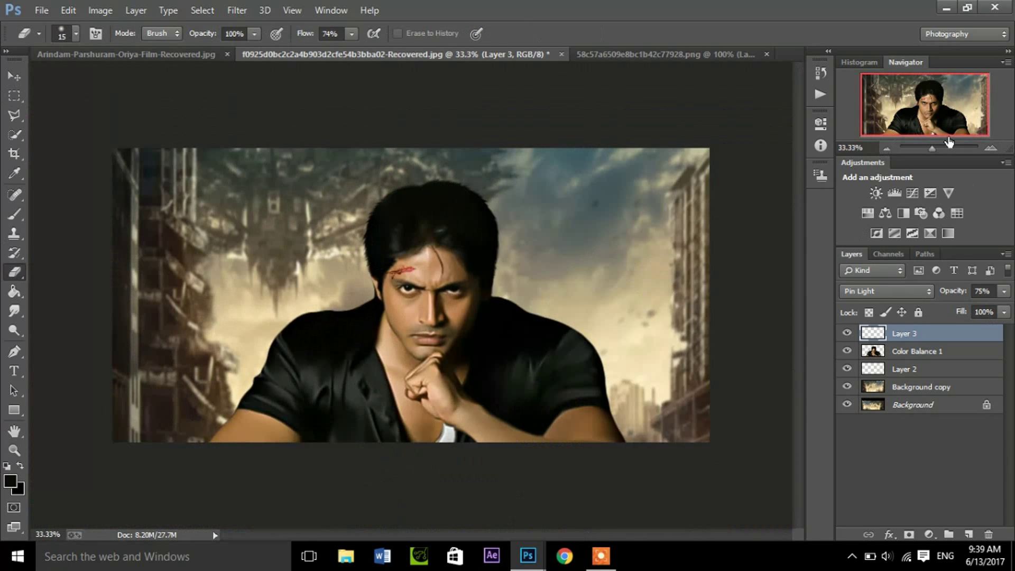
pyautogui.click(989, 147)
pyautogui.moveTo(912, 120); pyautogui.dragTo(921, 122)
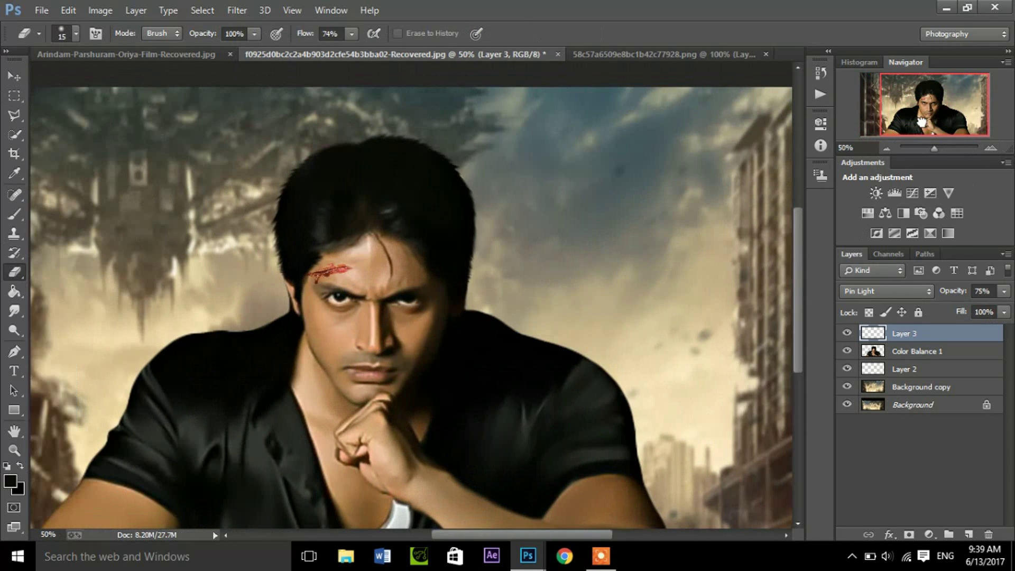
pyautogui.click(887, 146)
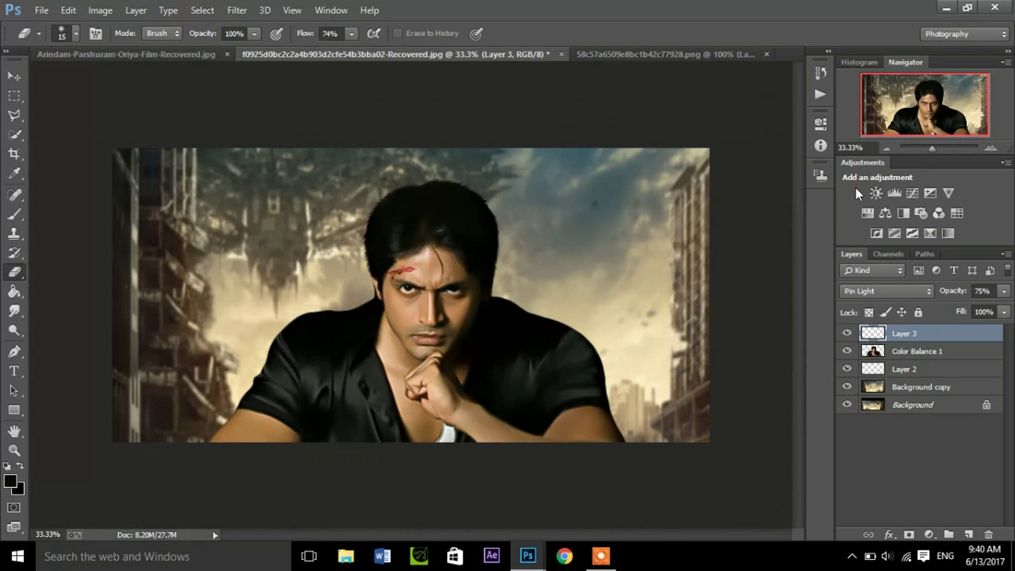
# Step: Find the blade photo among the open documents and dock it alongside the others
pyautogui.click(991, 147)
pyautogui.click(639, 56)
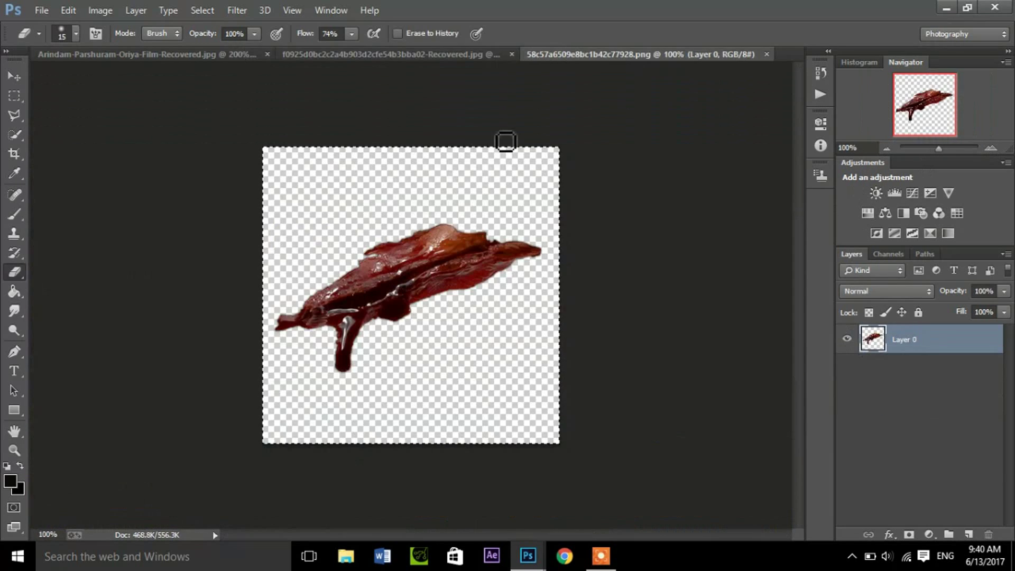
pyautogui.click(458, 55)
pyautogui.click(164, 52)
pyautogui.moveTo(734, 56); pyautogui.dragTo(617, 91)
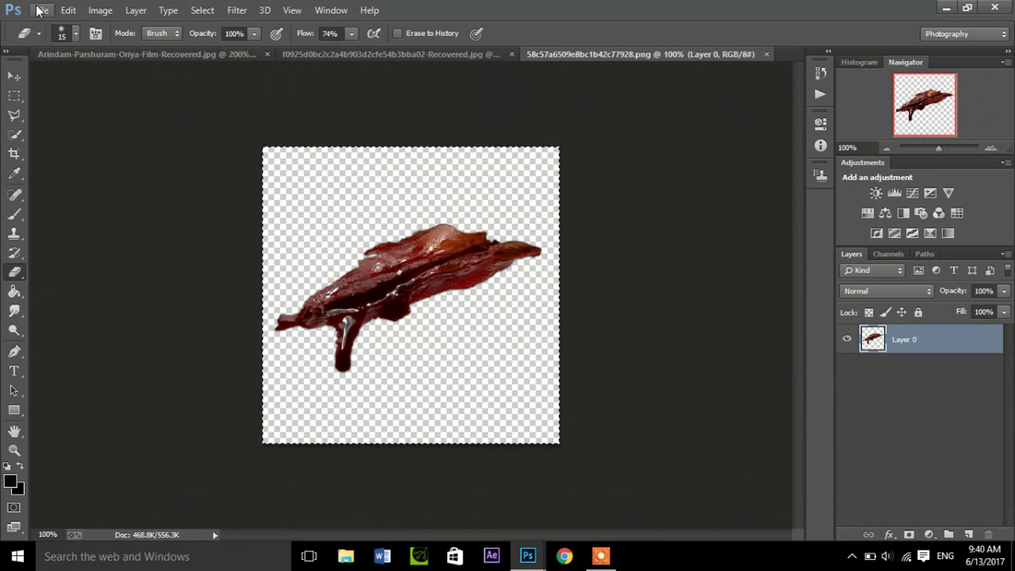
pyautogui.moveTo(528, 556)
pyautogui.click(604, 502)
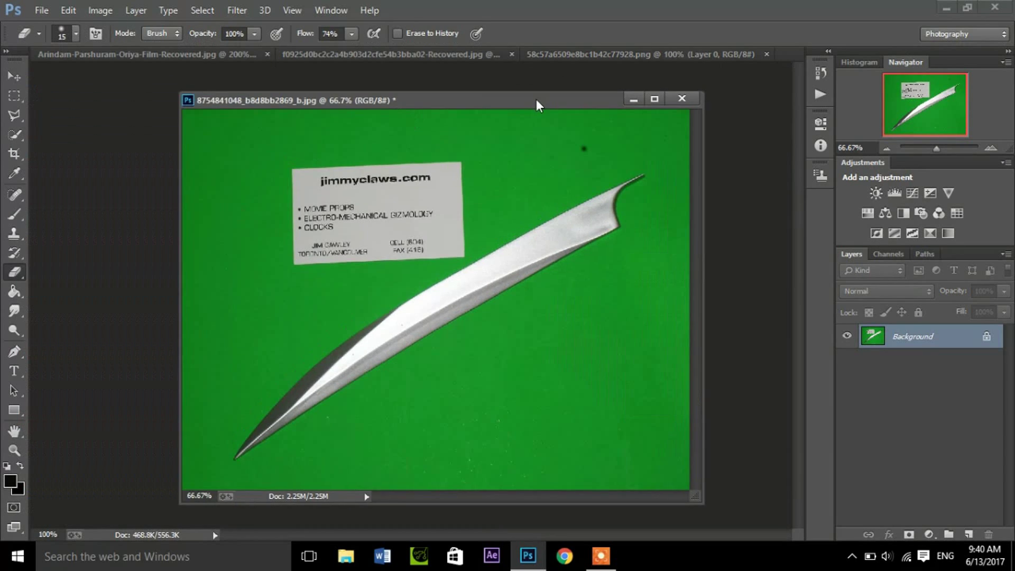
pyautogui.moveTo(536, 103); pyautogui.dragTo(576, 58)
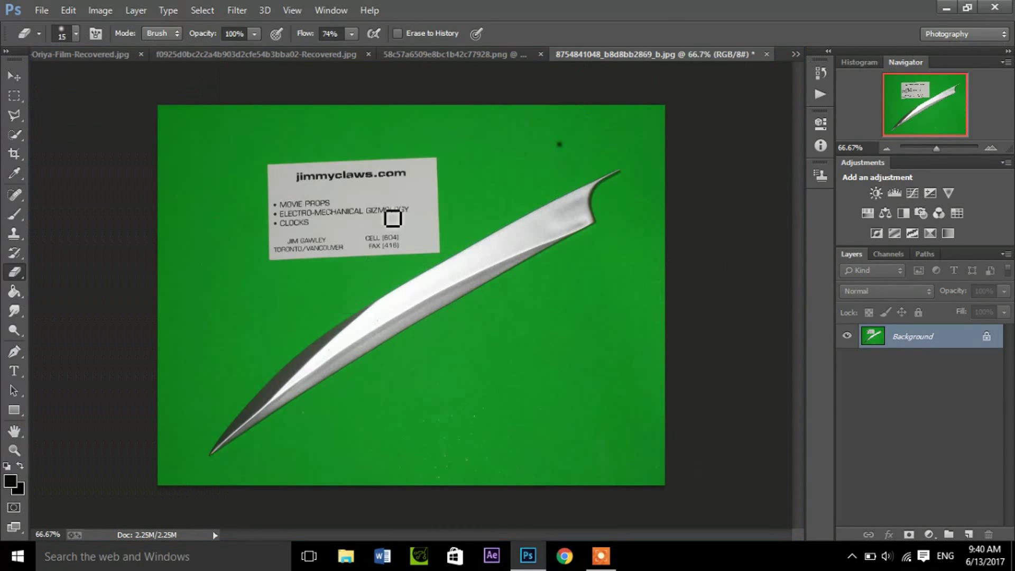
# Step: Delete the green backdrop with the Magic Wand on a Background copy and hide the original Background
pyautogui.click(14, 134)
pyautogui.click(40, 146)
pyautogui.click(204, 158)
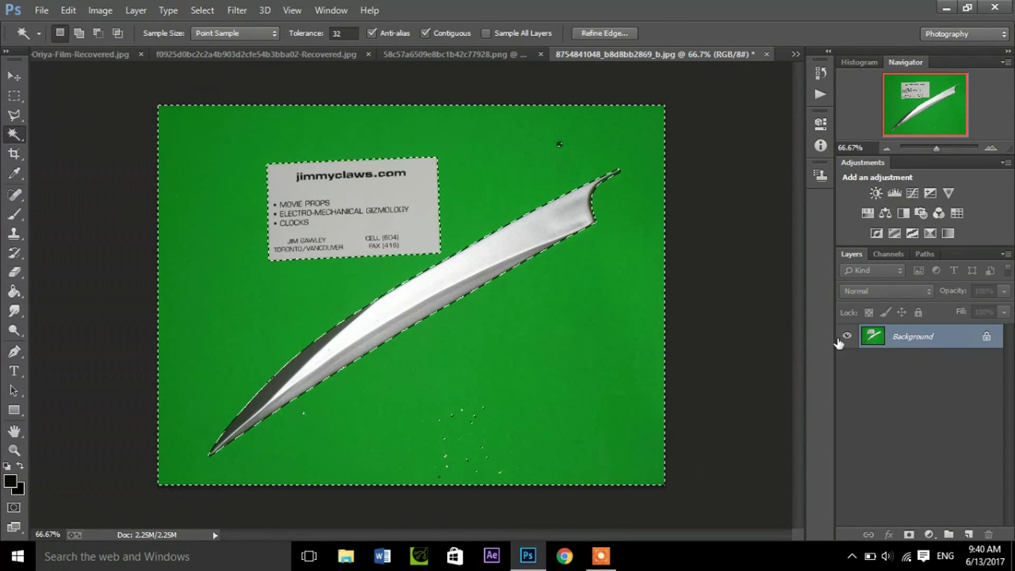
pyautogui.moveTo(877, 337); pyautogui.dragTo(969, 534)
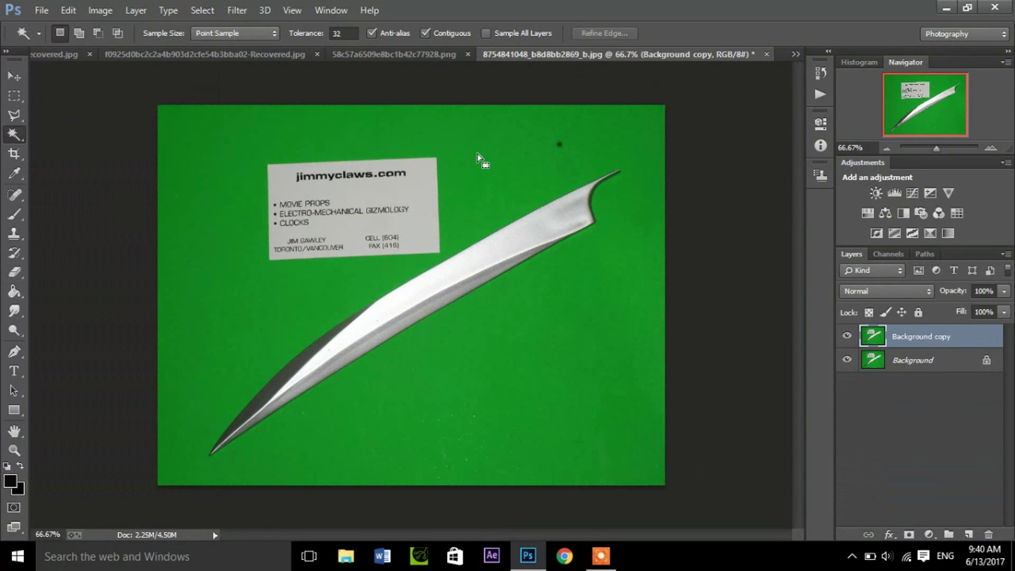
pyautogui.press('Delete')
pyautogui.click(846, 359)
# Step: Remove the business card and leftover stray marks using rectangular selections
pyautogui.rightClick(482, 142)
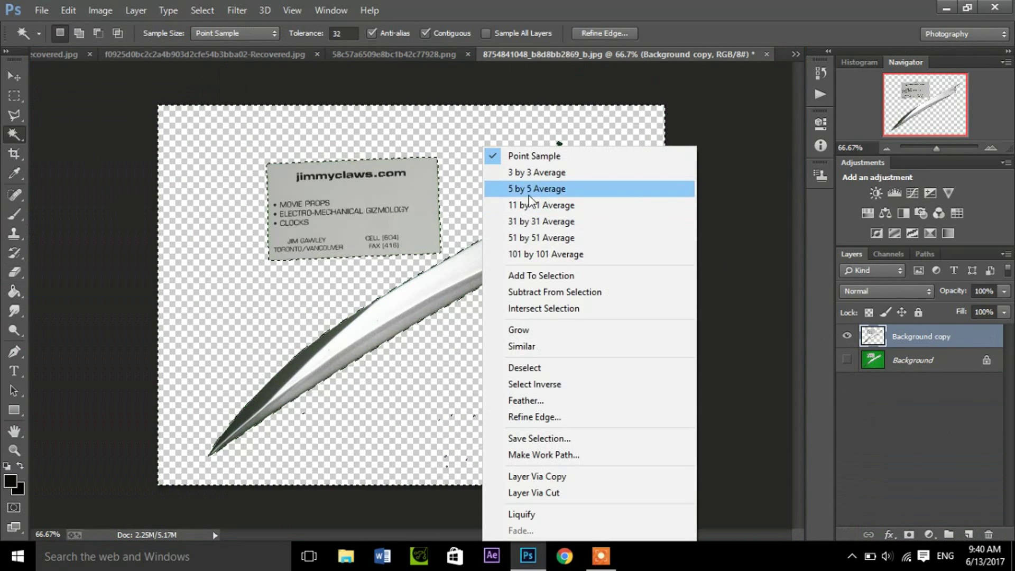
pyautogui.click(526, 364)
pyautogui.click(14, 96)
pyautogui.moveTo(256, 159); pyautogui.dragTo(446, 257)
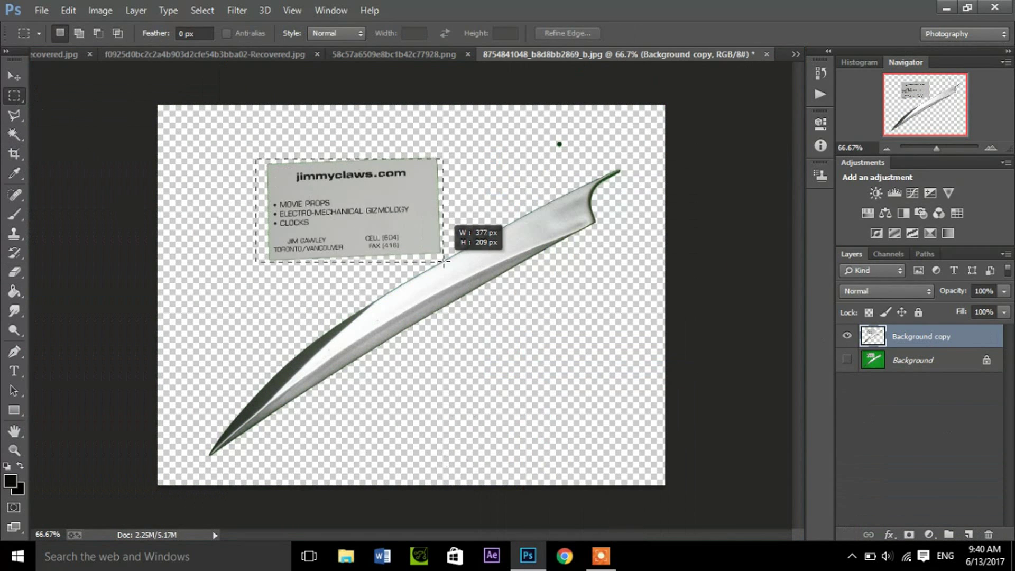
pyautogui.moveTo(238, 226); pyautogui.dragTo(446, 172)
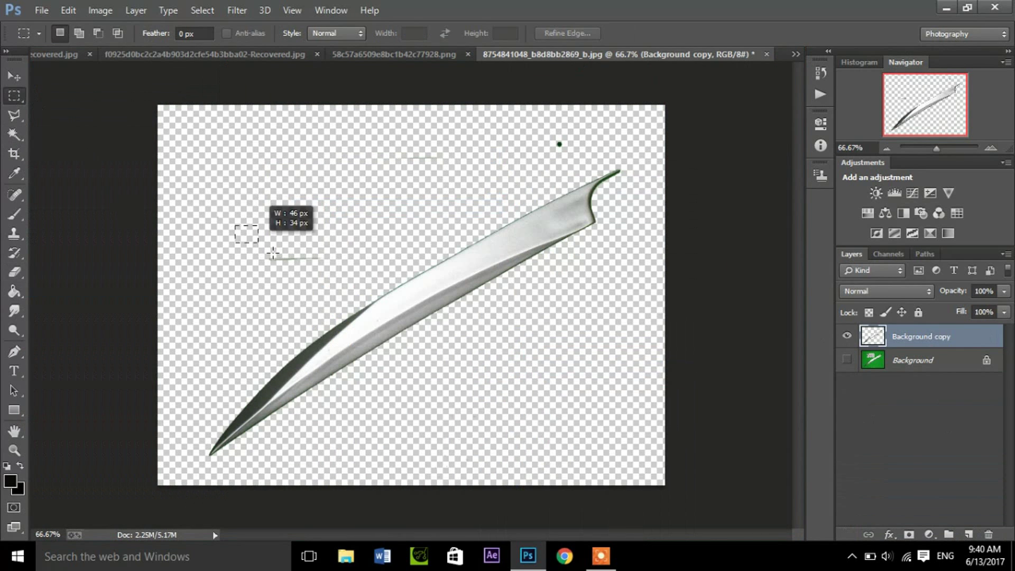
pyautogui.moveTo(555, 140); pyautogui.dragTo(573, 154)
pyautogui.click(431, 165)
# Step: Select the whole blade cut-out and switch back to the poster document
pyautogui.hotkey('ctrl', 'a')
pyautogui.click(370, 55)
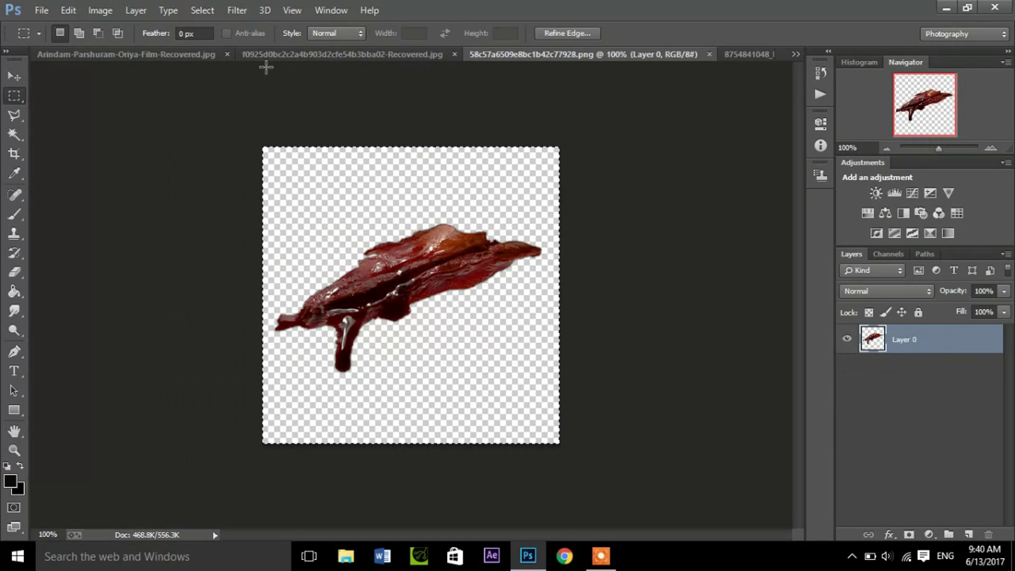
pyautogui.click(137, 54)
pyautogui.click(496, 56)
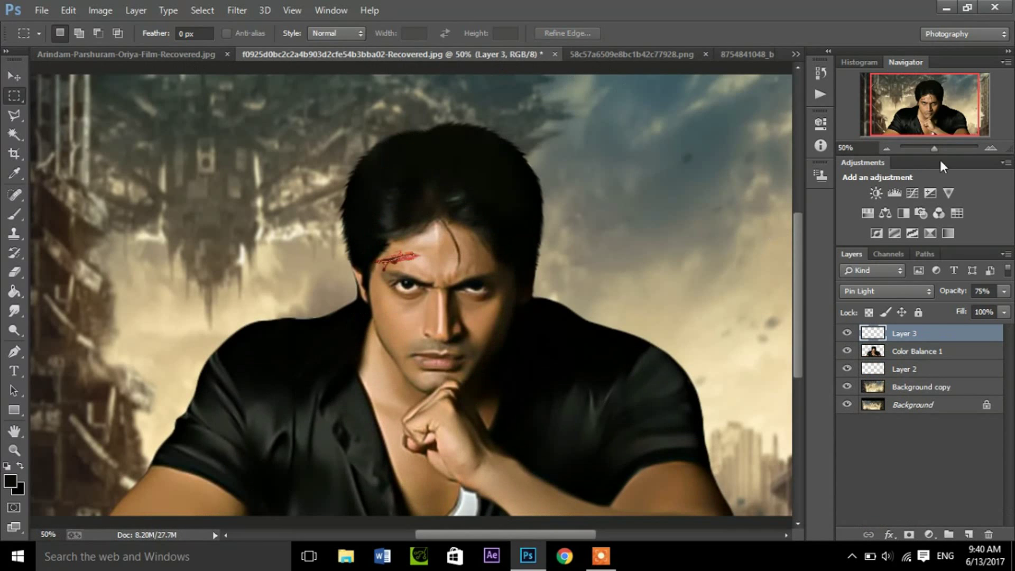
# Step: Paste the blade and rotate it diagonally, shrinking it to about 38% near the fist
pyautogui.moveTo(937, 126); pyautogui.dragTo(933, 124)
pyautogui.hotkey('ctrl', 'v')
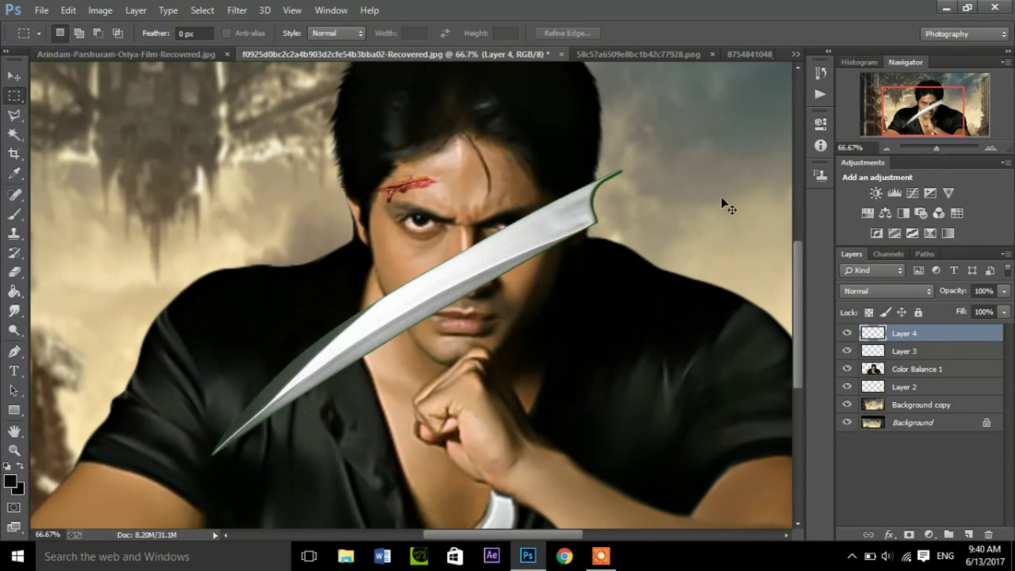
pyautogui.hotkey('ctrl', 't')
pyautogui.moveTo(685, 178); pyautogui.dragTo(637, 429)
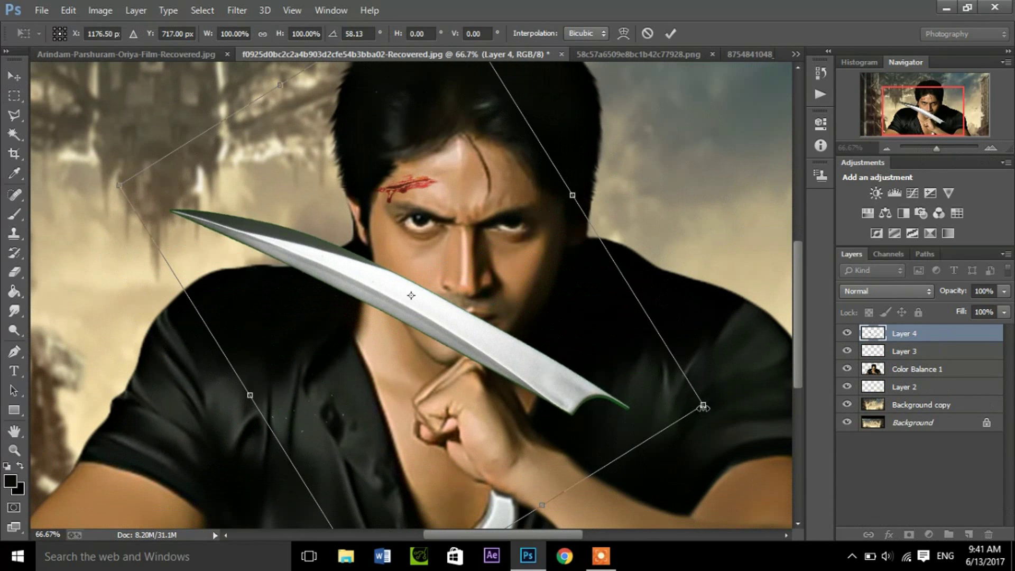
pyautogui.moveTo(703, 405)
pyautogui.mouseDown()
pyautogui.moveTo(446, 330)
pyautogui.moveTo(452, 365)
pyautogui.mouseUp()
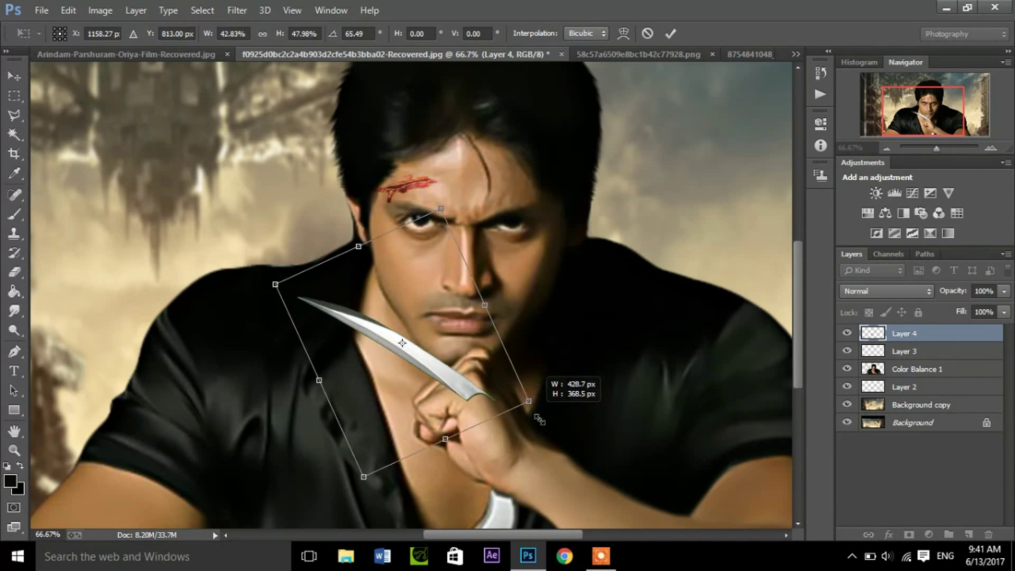
pyautogui.moveTo(490, 295); pyautogui.dragTo(442, 292)
pyautogui.moveTo(521, 434)
pyautogui.mouseDown()
pyautogui.moveTo(541, 411)
pyautogui.moveTo(528, 366)
pyautogui.mouseUp()
pyautogui.moveTo(444, 360)
pyautogui.mouseDown()
pyautogui.moveTo(455, 381)
pyautogui.moveTo(448, 374)
pyautogui.mouseUp()
# Step: Slim the blade and fine-tune its tilt and position onto the man's knuckles
pyautogui.moveTo(453, 266); pyautogui.dragTo(424, 284)
pyautogui.moveTo(433, 436); pyautogui.dragTo(457, 376)
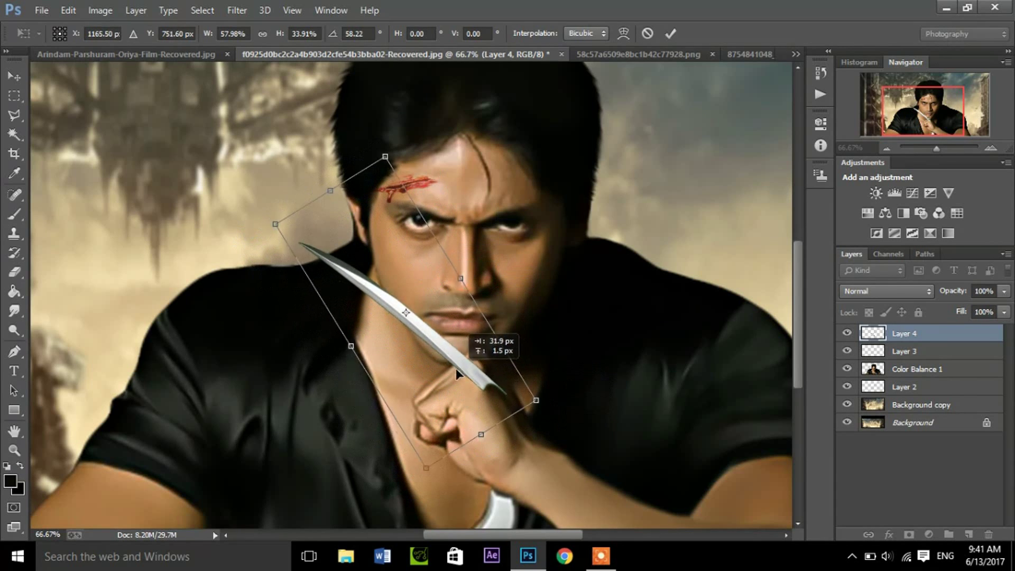
pyautogui.moveTo(456, 374); pyautogui.dragTo(470, 395)
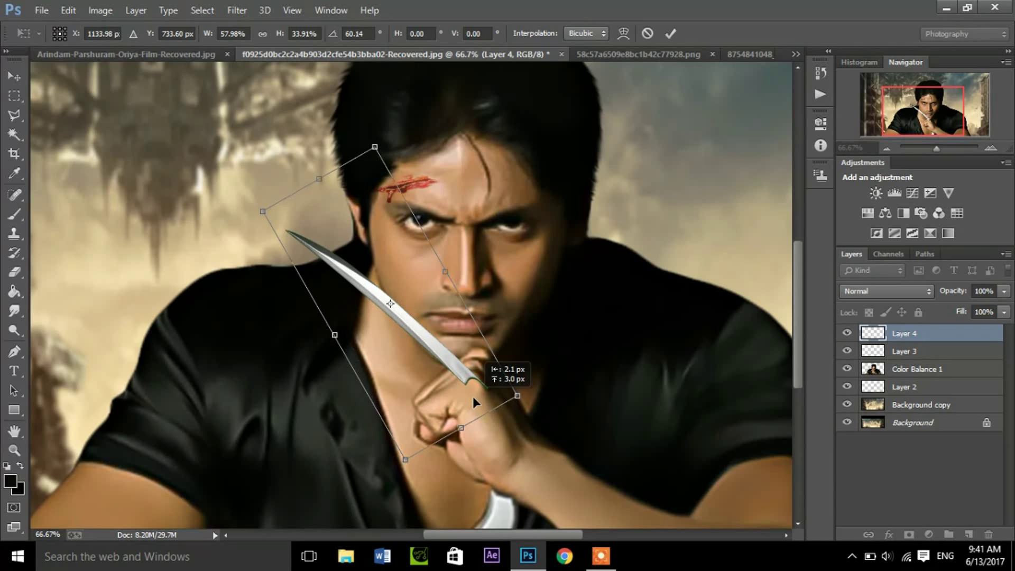
pyautogui.moveTo(317, 180); pyautogui.dragTo(308, 171)
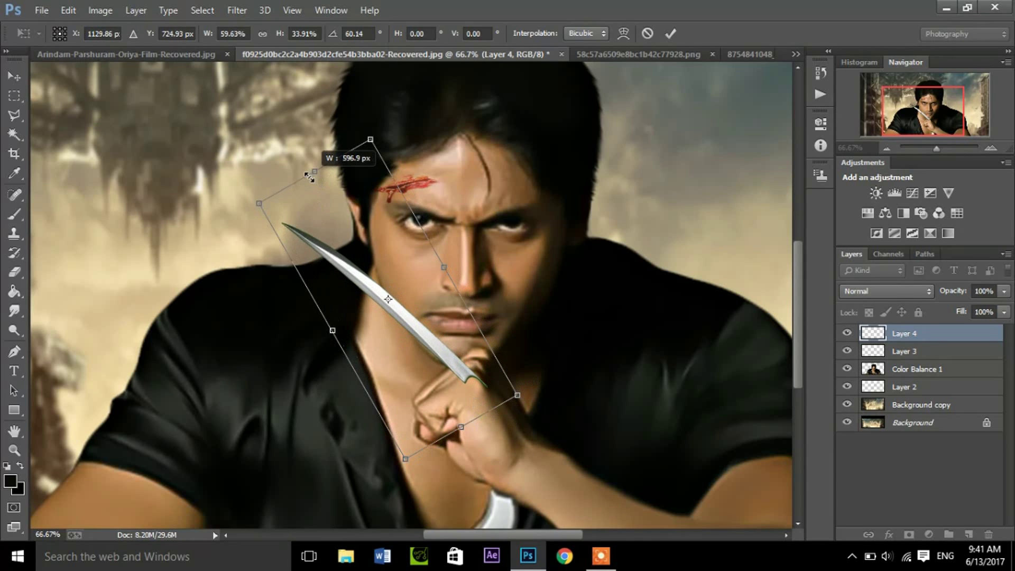
pyautogui.moveTo(525, 417); pyautogui.dragTo(538, 418)
pyautogui.moveTo(456, 399); pyautogui.dragTo(463, 408)
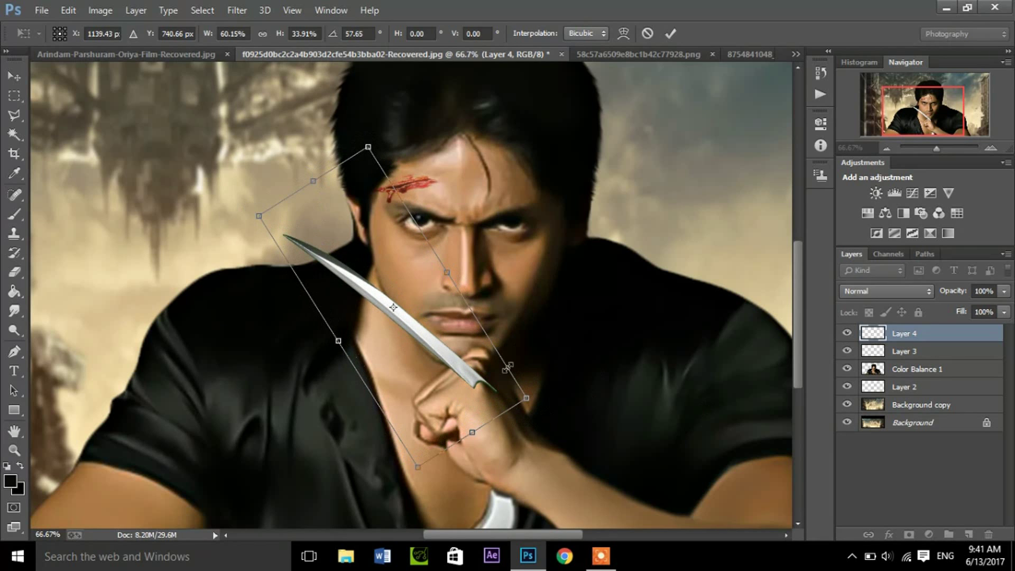
# Step: Lengthen the blade further, commit it at about 56° on the fist, and duplicate Layer 4
pyautogui.click(14, 76)
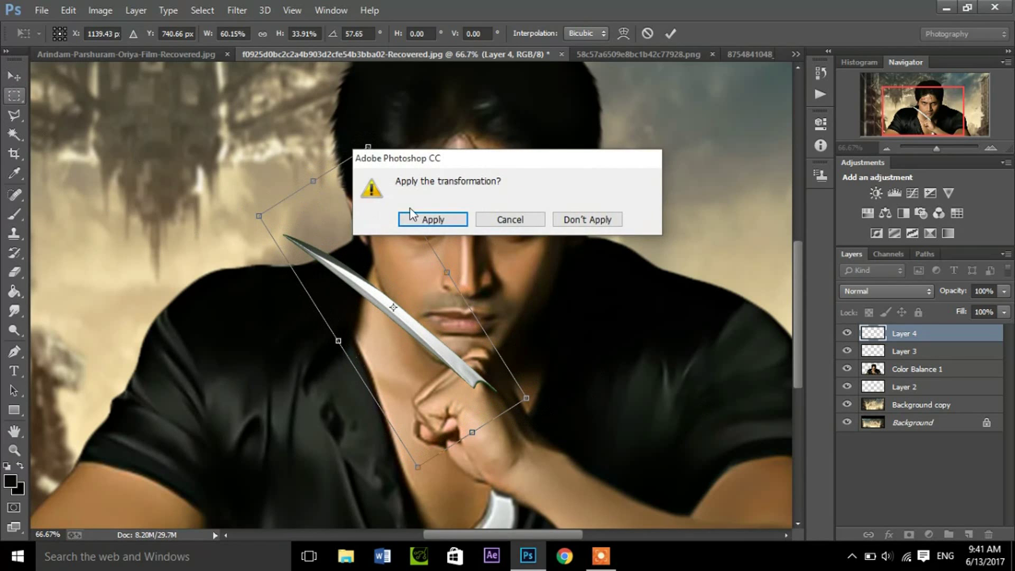
pyautogui.click(510, 219)
pyautogui.moveTo(314, 183); pyautogui.dragTo(290, 153)
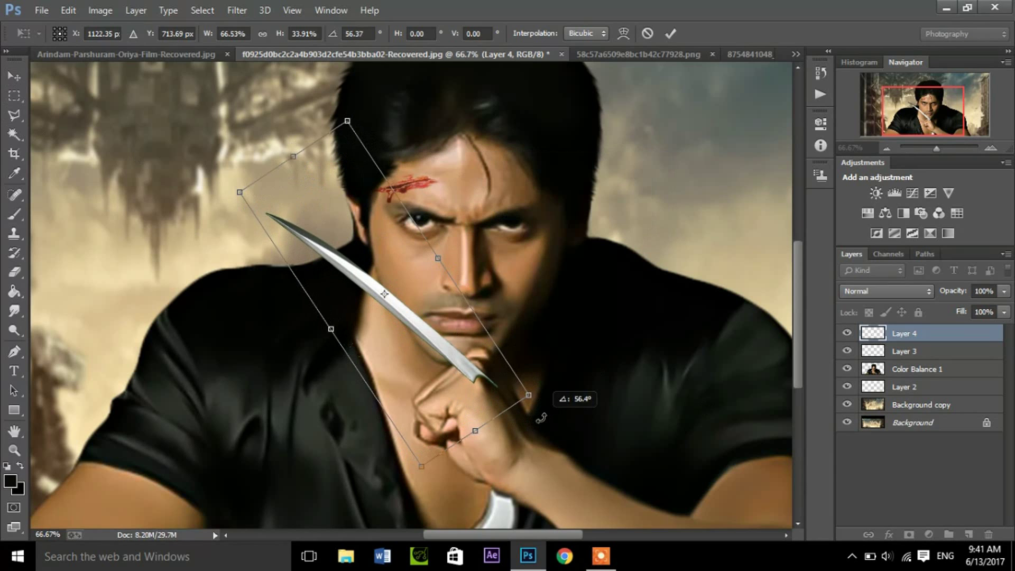
pyautogui.moveTo(474, 386); pyautogui.dragTo(476, 389)
pyautogui.click(14, 76)
pyautogui.click(435, 220)
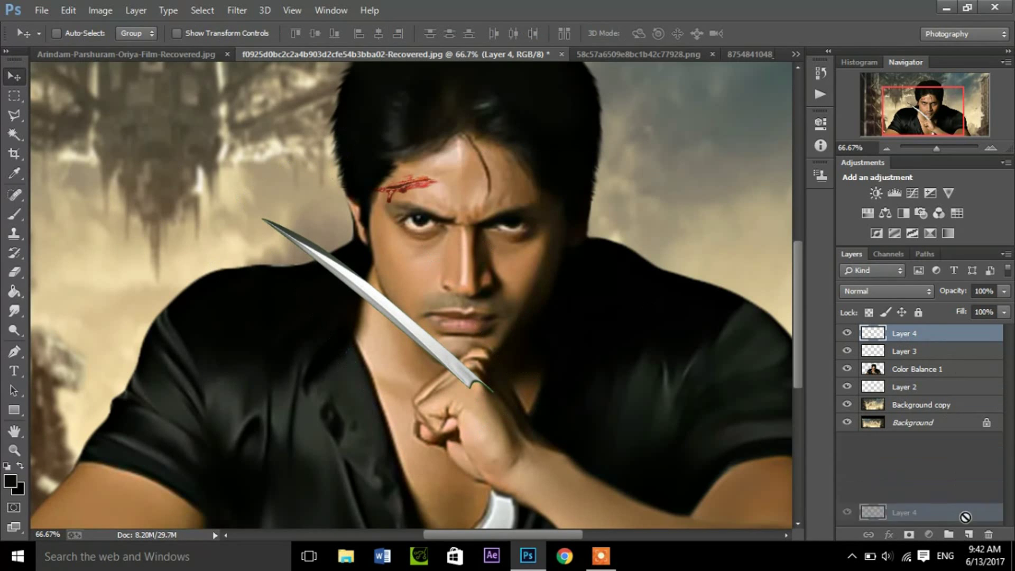
pyautogui.moveTo(901, 334); pyautogui.dragTo(968, 533)
# Step: Place Layer 4 copy beneath Layer 4 and offset, tilt and enlarge it as a second claw
pyautogui.click(919, 357)
pyautogui.moveTo(449, 342); pyautogui.dragTo(454, 350)
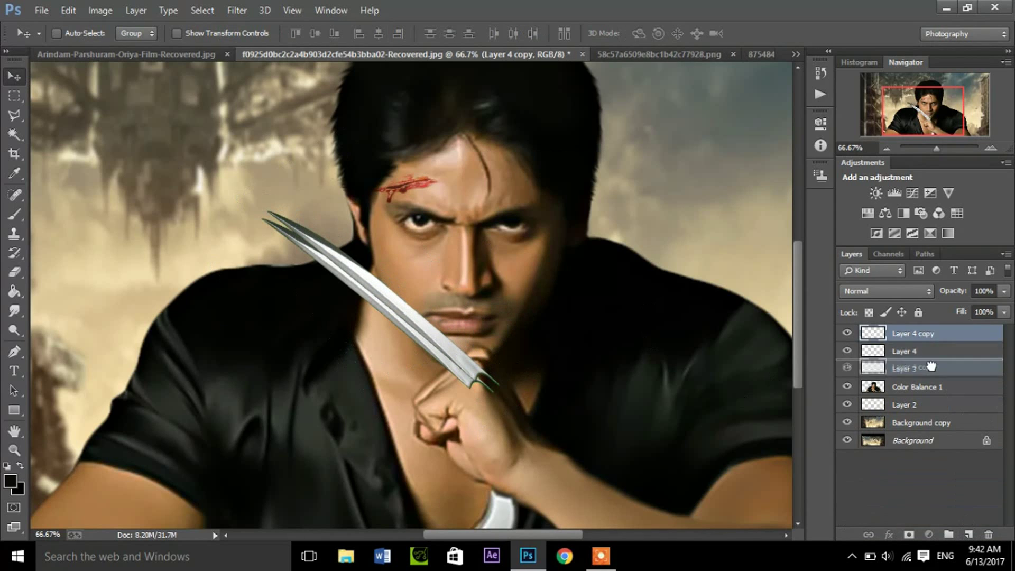
pyautogui.moveTo(922, 333); pyautogui.dragTo(936, 360)
pyautogui.moveTo(481, 376); pyautogui.dragTo(488, 382)
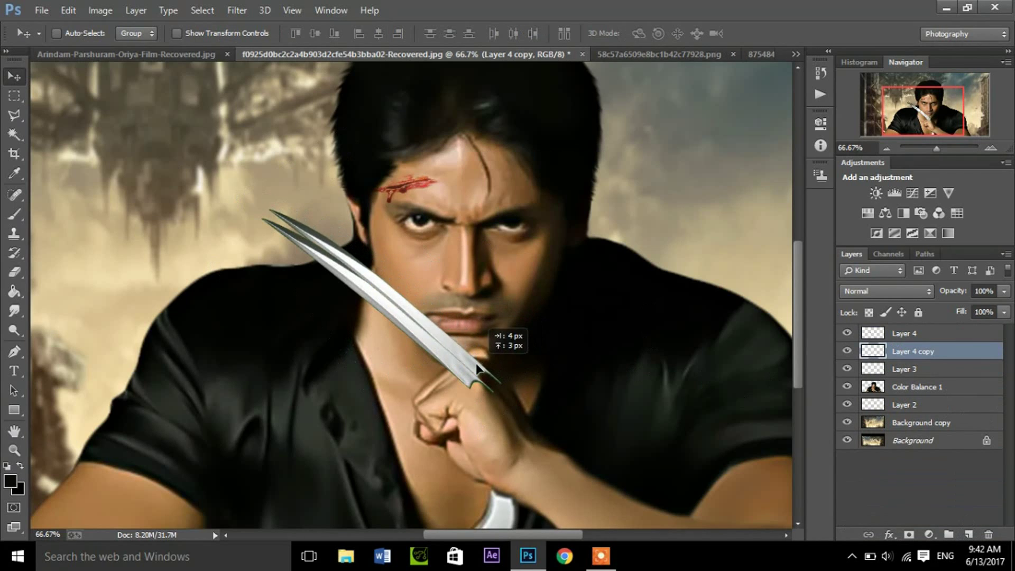
pyautogui.hotkey('ctrl', 't')
pyautogui.moveTo(572, 485); pyautogui.dragTo(506, 437)
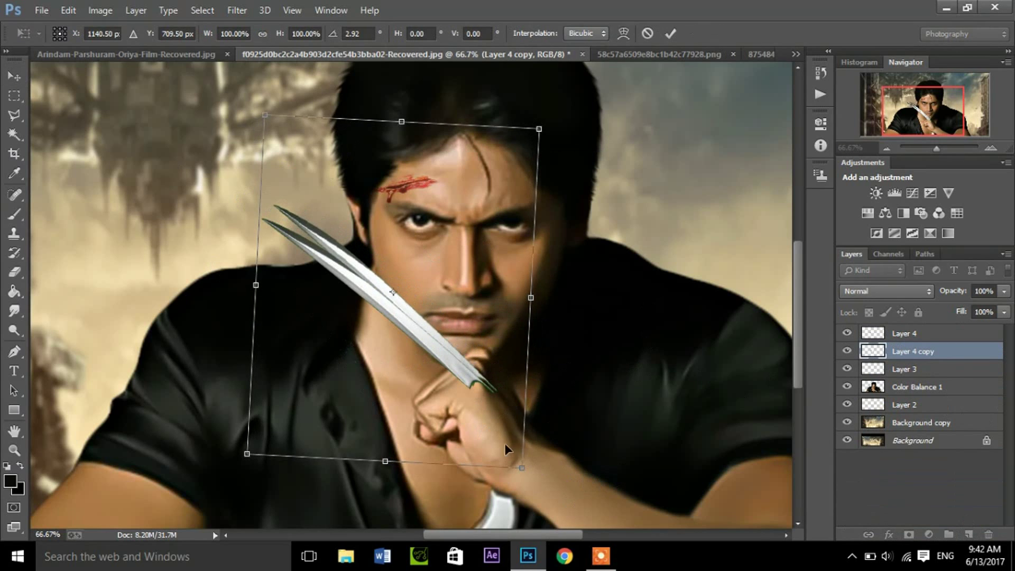
pyautogui.moveTo(267, 113); pyautogui.dragTo(256, 93)
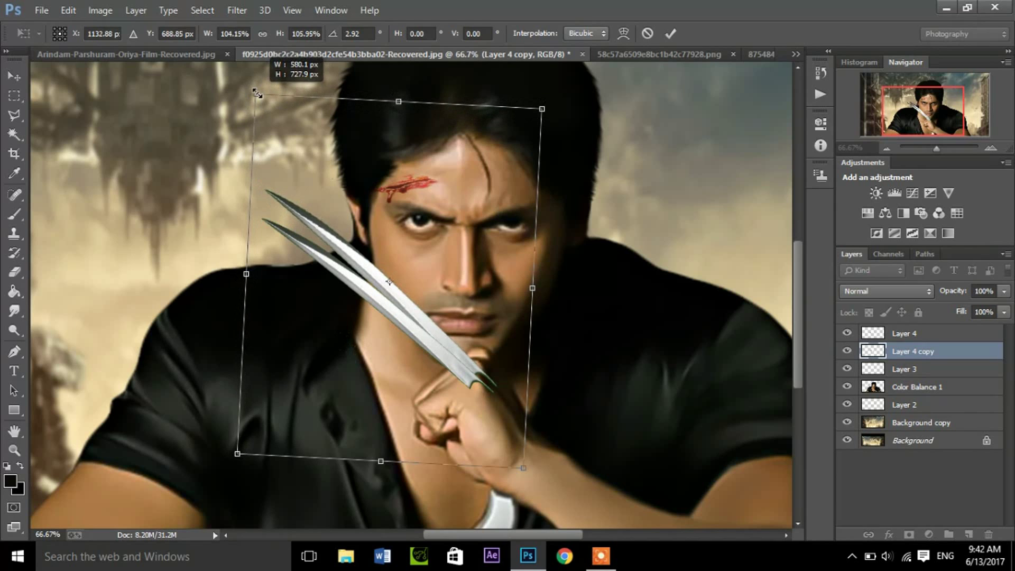
pyautogui.press('m')
pyautogui.click(455, 220)
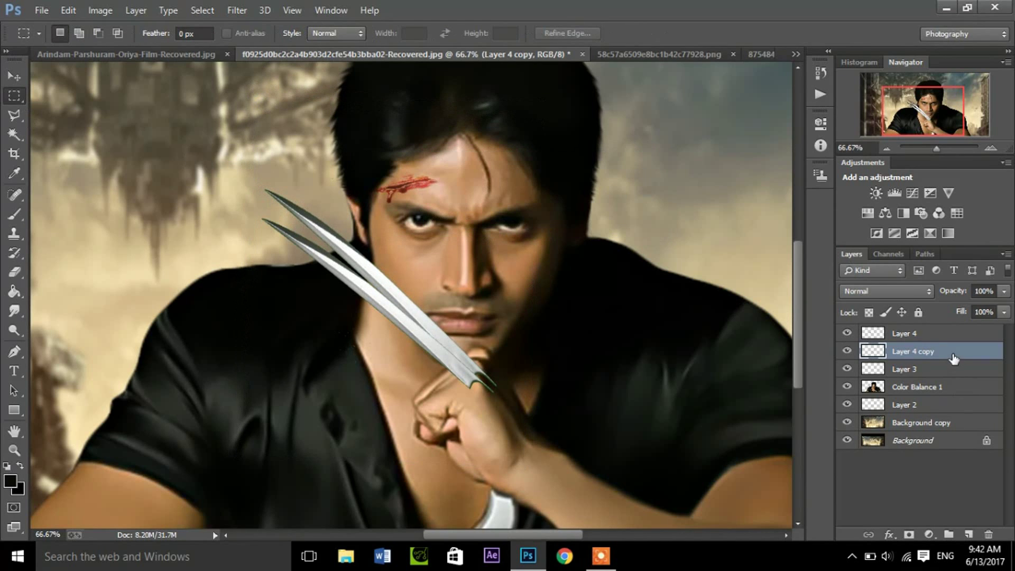
# Step: Duplicate the blade and fit the copy as a third claw, about 97% scale, 2.61° tilt
pyautogui.moveTo(953, 358); pyautogui.dragTo(968, 534)
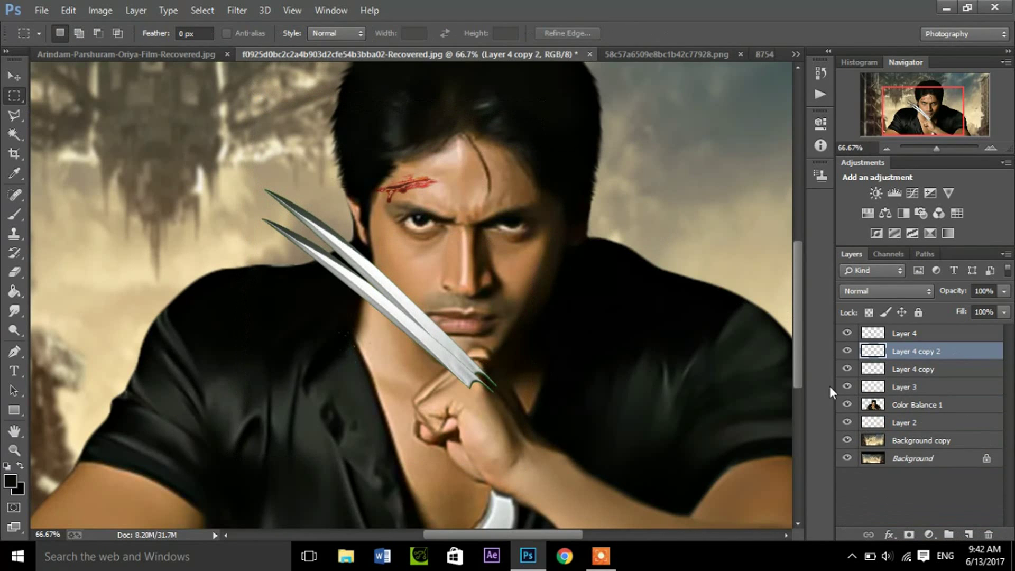
pyautogui.click(909, 370)
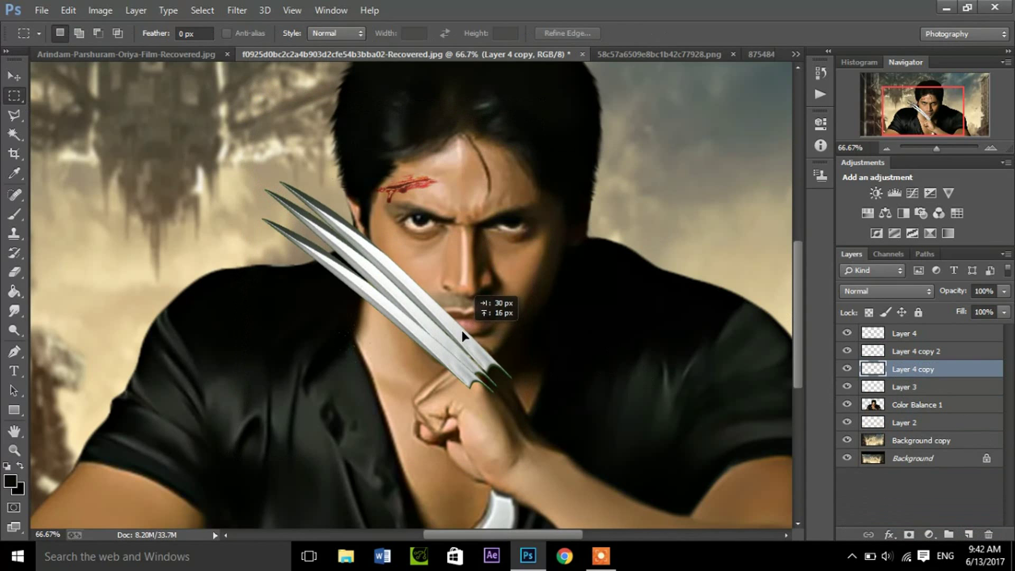
pyautogui.moveTo(448, 338); pyautogui.dragTo(479, 326)
pyautogui.hotkey('ctrl', 't')
pyautogui.moveTo(571, 413); pyautogui.dragTo(571, 460)
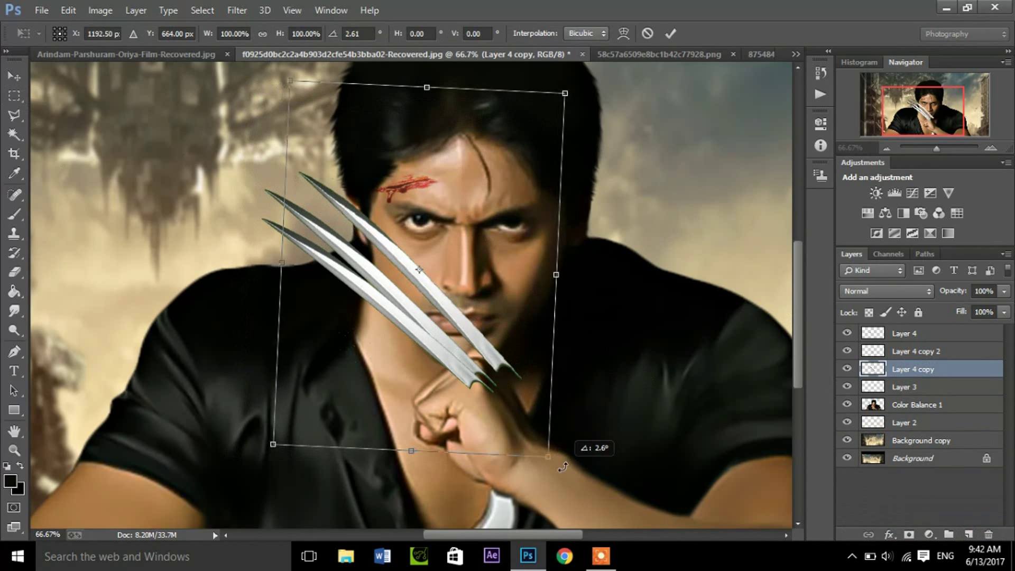
pyautogui.moveTo(497, 383); pyautogui.dragTo(506, 387)
pyautogui.moveTo(276, 86); pyautogui.dragTo(284, 99)
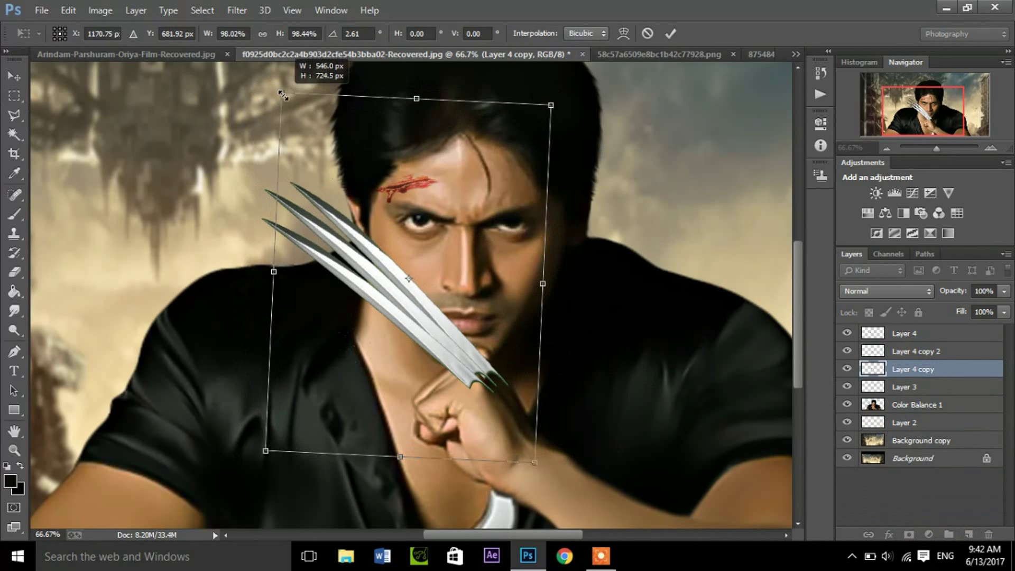
pyautogui.moveTo(494, 361); pyautogui.dragTo(489, 351)
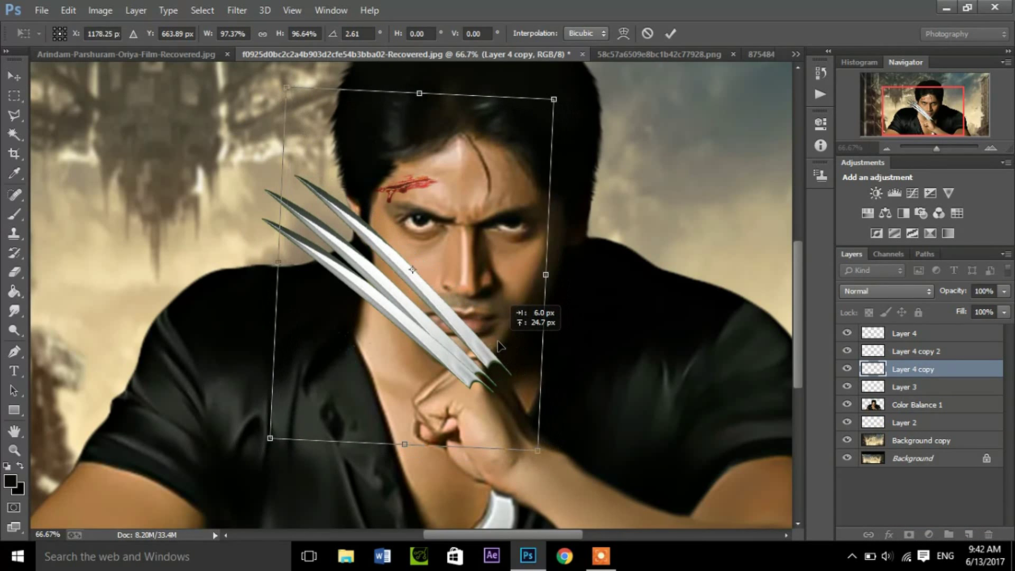
# Step: Apply the pending claw transformation and zoom in to 300% on the fist
pyautogui.click(15, 76)
pyautogui.click(452, 225)
pyautogui.hotkey('ctrl', '+')
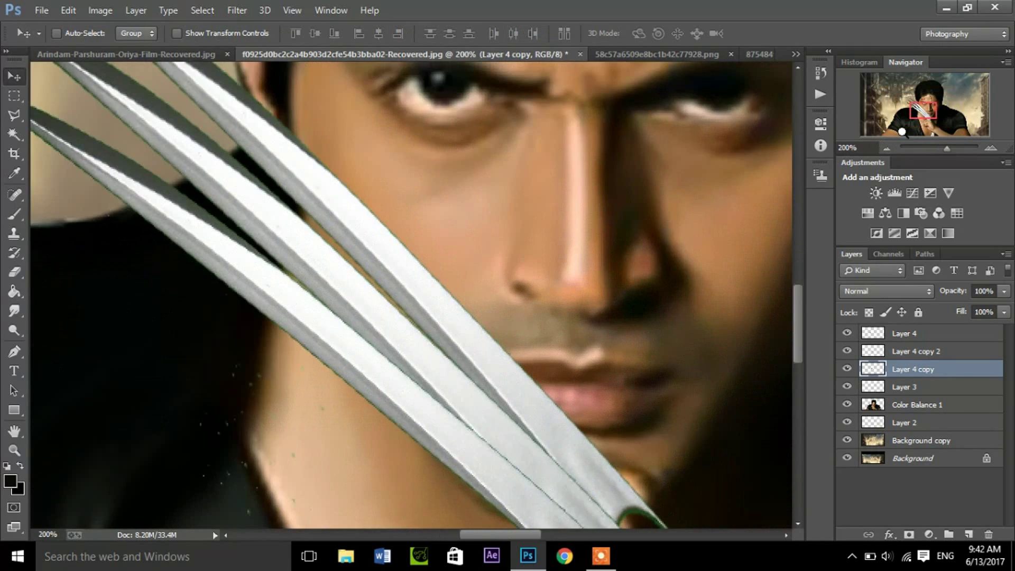
pyautogui.hotkey('ctrl', '+')
pyautogui.hotkey('ctrl', '+')
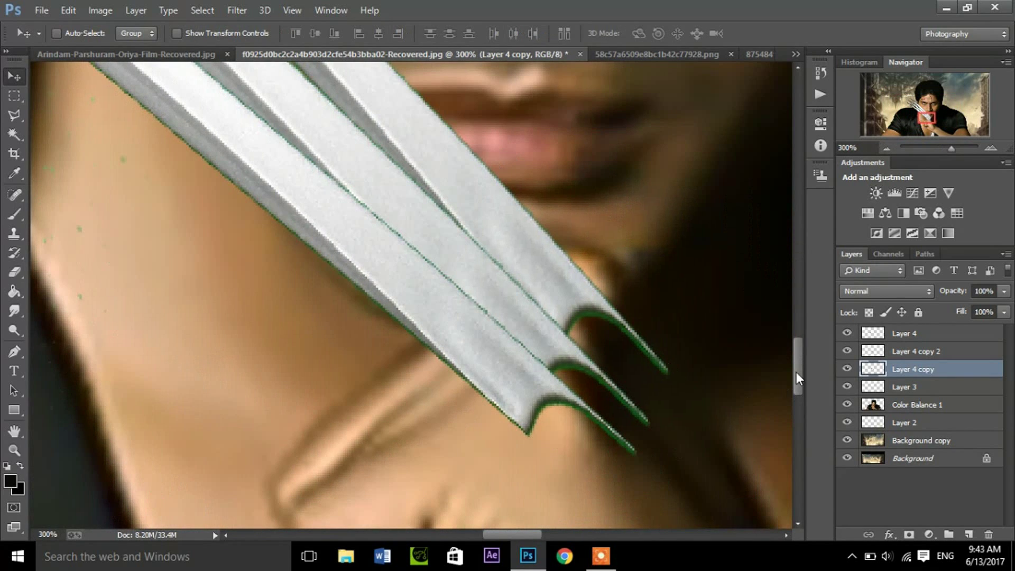
# Step: Hide the other blades and erase the Layer 4 blade base over the finger
pyautogui.click(848, 368)
pyautogui.click(849, 351)
pyautogui.click(848, 368)
pyautogui.click(848, 351)
pyautogui.click(904, 333)
pyautogui.press('e')
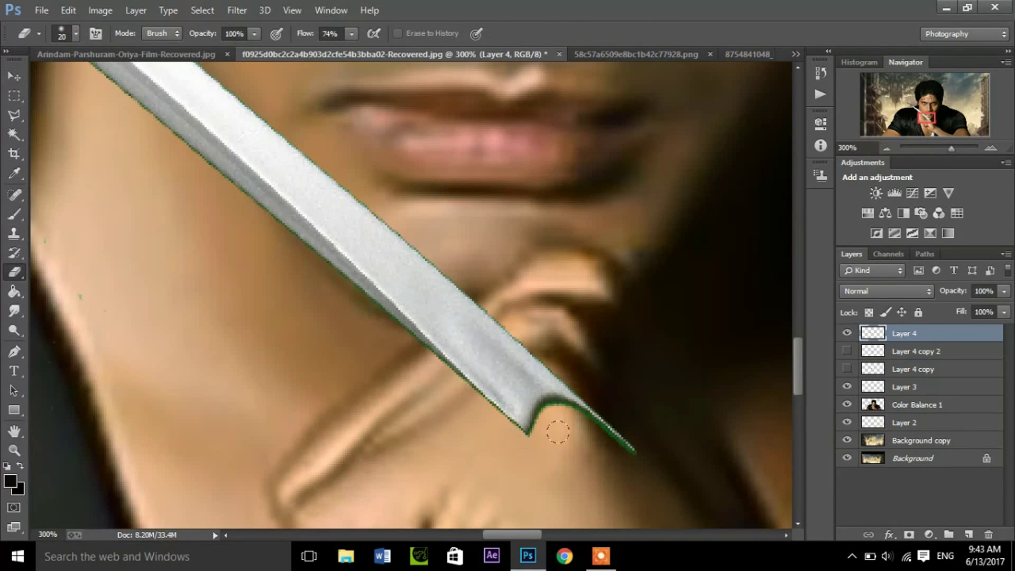
pyautogui.moveTo(621, 444)
pyautogui.mouseDown()
pyautogui.moveTo(545, 383)
pyautogui.moveTo(471, 410)
pyautogui.moveTo(532, 379)
pyautogui.moveTo(481, 385)
pyautogui.moveTo(531, 373)
pyautogui.mouseUp()
pyautogui.press(']')
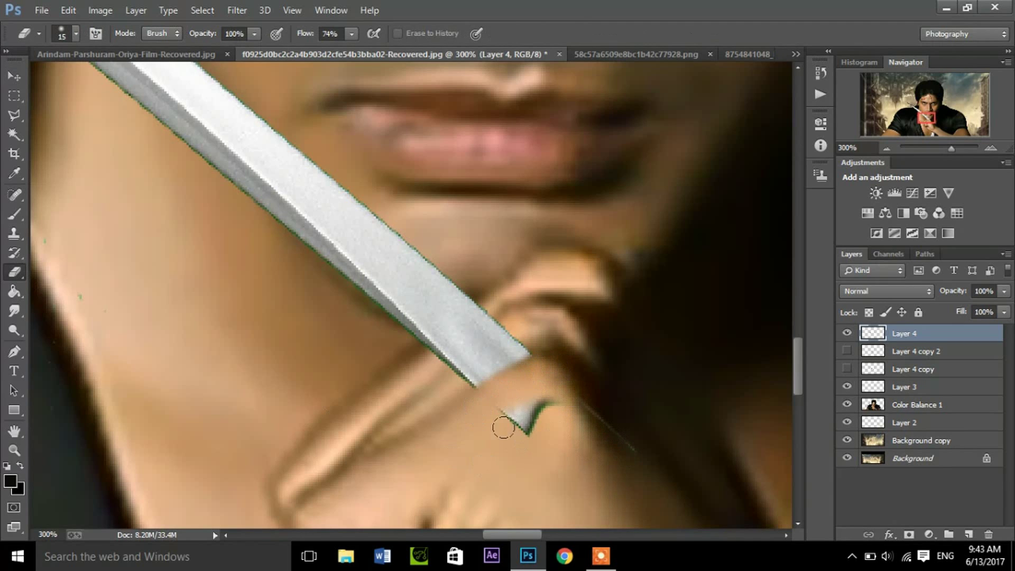
pyautogui.press(']')
pyautogui.moveTo(522, 422); pyautogui.dragTo(591, 404)
# Step: Erase the Layer 4 copy 2 blade where it crosses the finger
pyautogui.click(847, 351)
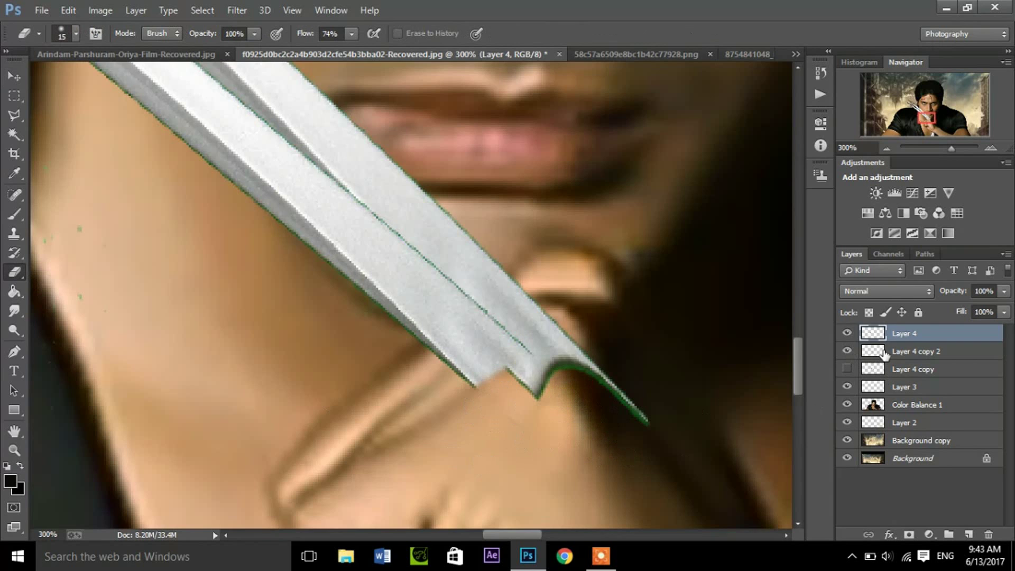
pyautogui.click(884, 351)
pyautogui.click(847, 334)
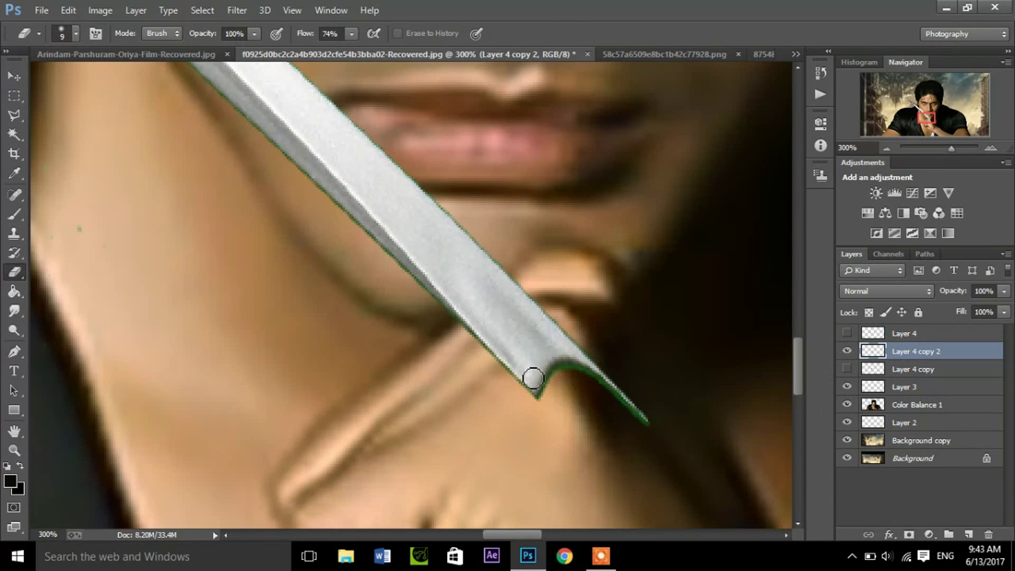
pyautogui.moveTo(483, 360)
pyautogui.mouseDown()
pyautogui.moveTo(539, 331)
pyautogui.moveTo(493, 387)
pyautogui.moveTo(641, 421)
pyautogui.mouseUp()
pyautogui.press(']')
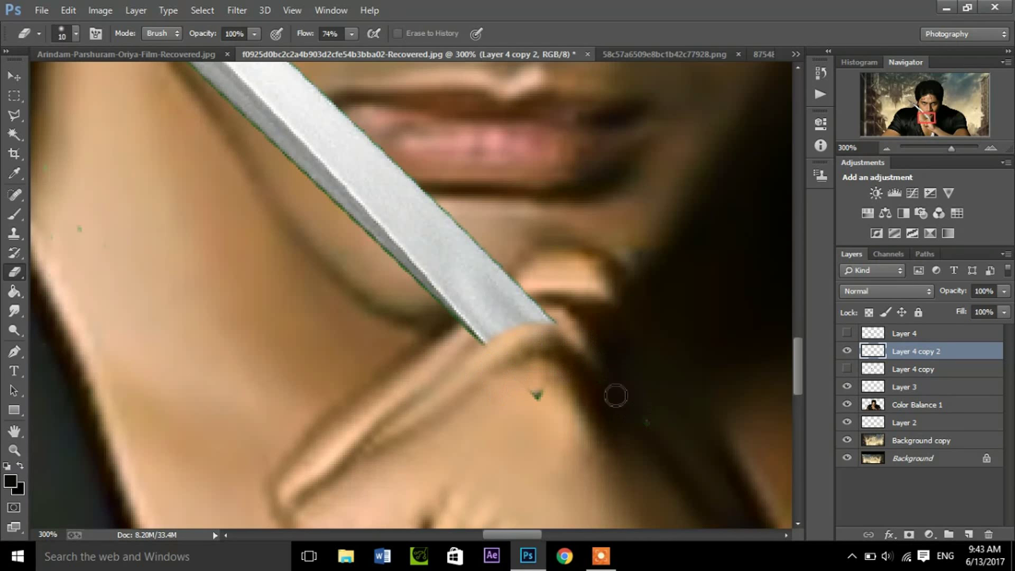
pyautogui.press('[')
pyautogui.press('[')
pyautogui.moveTo(545, 320)
pyautogui.mouseDown()
pyautogui.moveTo(501, 347)
pyautogui.moveTo(532, 326)
pyautogui.mouseUp()
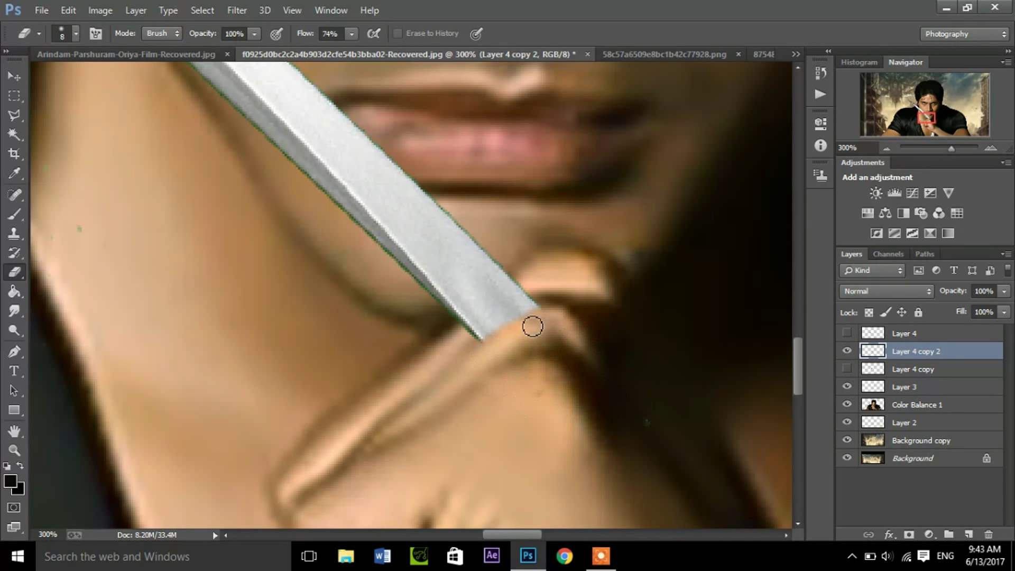
# Step: Erase the Layer 4 copy blade where the finger crosses it
pyautogui.click(846, 350)
pyautogui.click(847, 369)
pyautogui.click(847, 368)
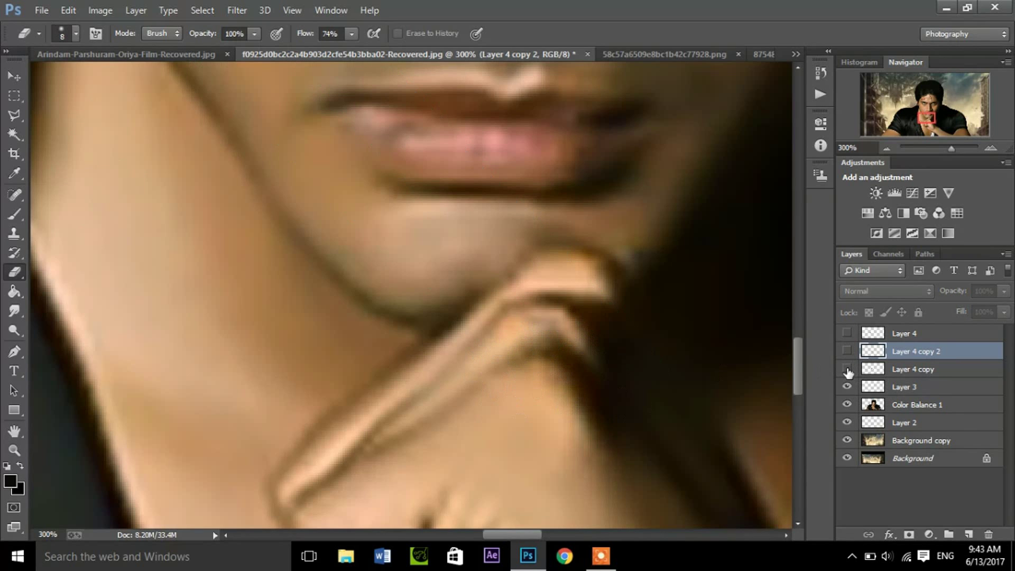
pyautogui.click(847, 369)
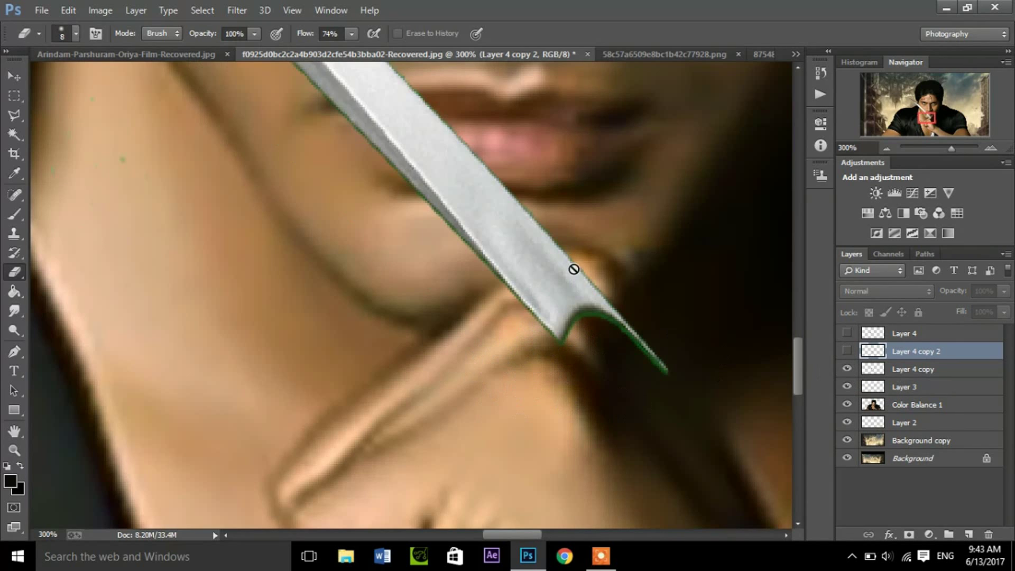
pyautogui.click(914, 369)
pyautogui.moveTo(585, 268)
pyautogui.mouseDown()
pyautogui.moveTo(539, 276)
pyautogui.moveTo(521, 294)
pyautogui.moveTo(582, 269)
pyautogui.moveTo(539, 274)
pyautogui.moveTo(546, 297)
pyautogui.moveTo(582, 306)
pyautogui.moveTo(510, 330)
pyautogui.moveTo(548, 337)
pyautogui.mouseUp()
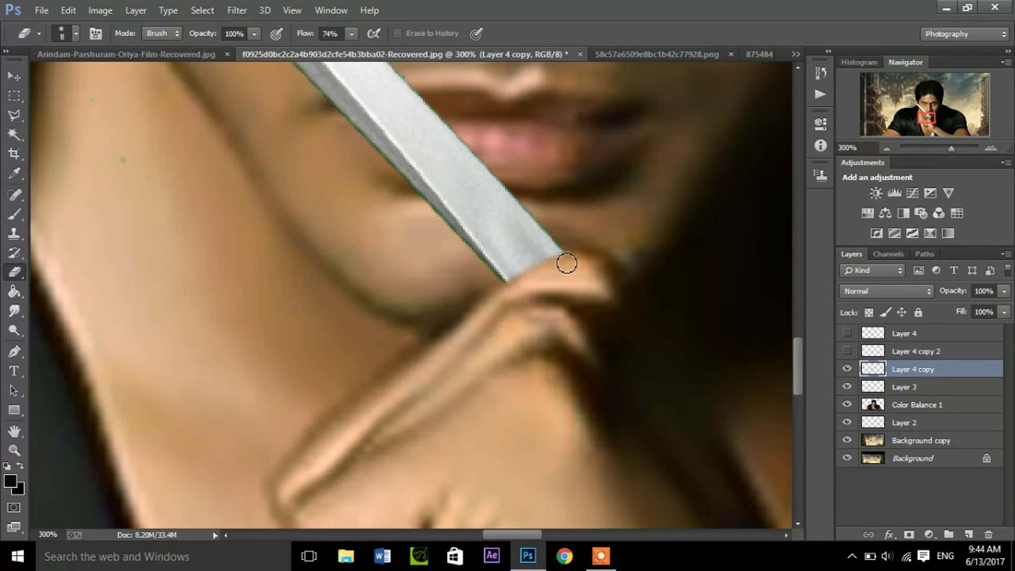
# Step: Show all three blades and add a new empty layer above Layer 3
pyautogui.click(847, 351)
pyautogui.click(847, 333)
pyautogui.click(903, 386)
pyautogui.hotkey('ctrl', 'shift', 'alt', 'n')
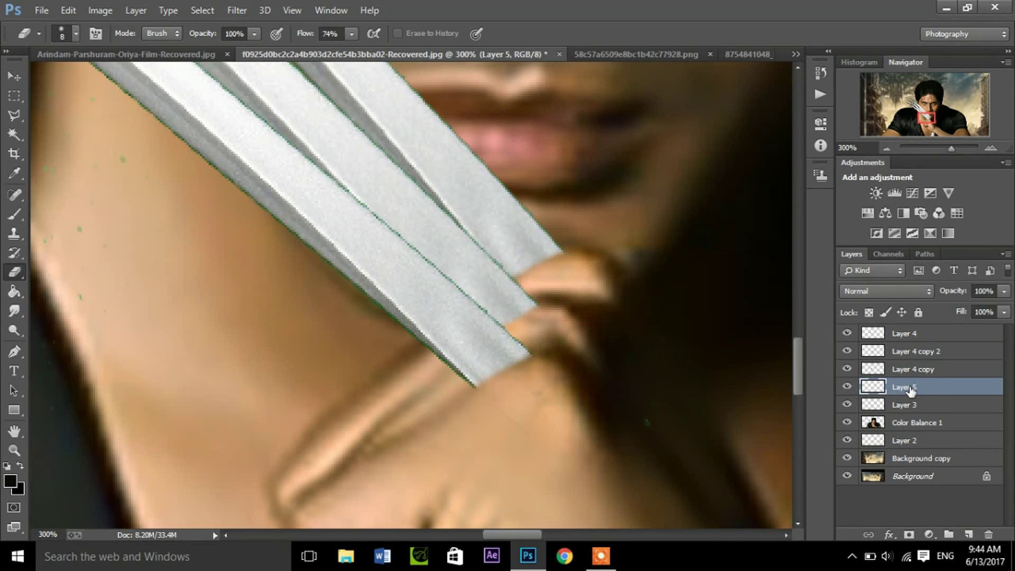
# Step: Rename Layer 5 to 'shadow' and paint a faint 11%-opacity shadow where blades meet the finger
pyautogui.doubleClick(908, 388)
pyautogui.write('shadow')
pyautogui.press('Return')
pyautogui.click(14, 214)
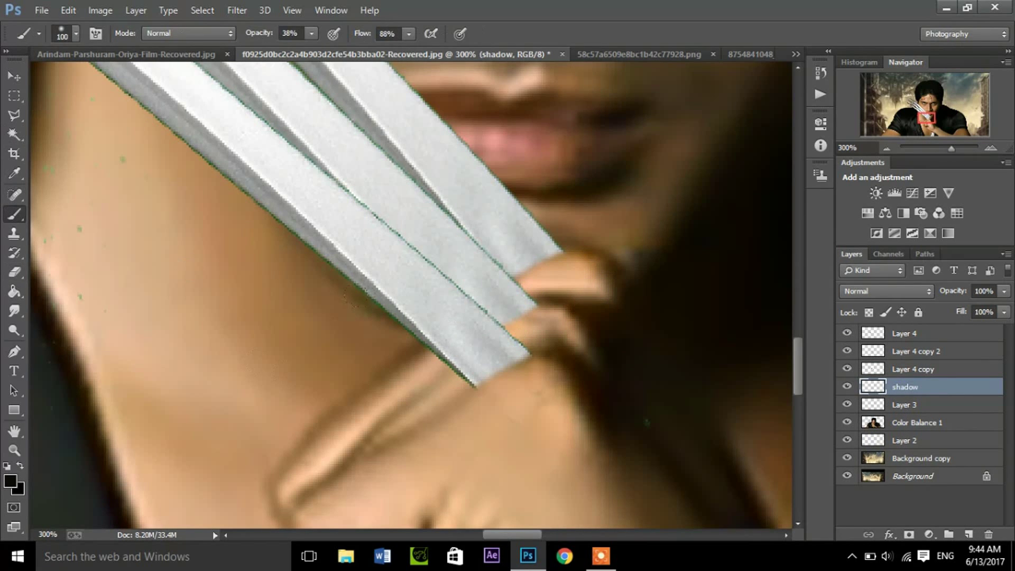
pyautogui.click(289, 49)
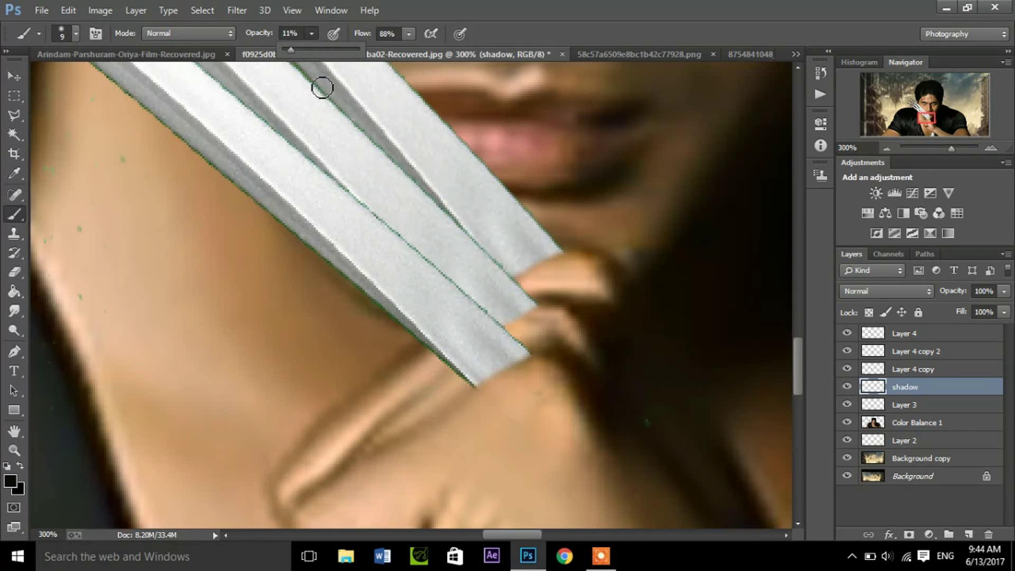
pyautogui.press(']')
pyautogui.moveTo(489, 383); pyautogui.dragTo(479, 383)
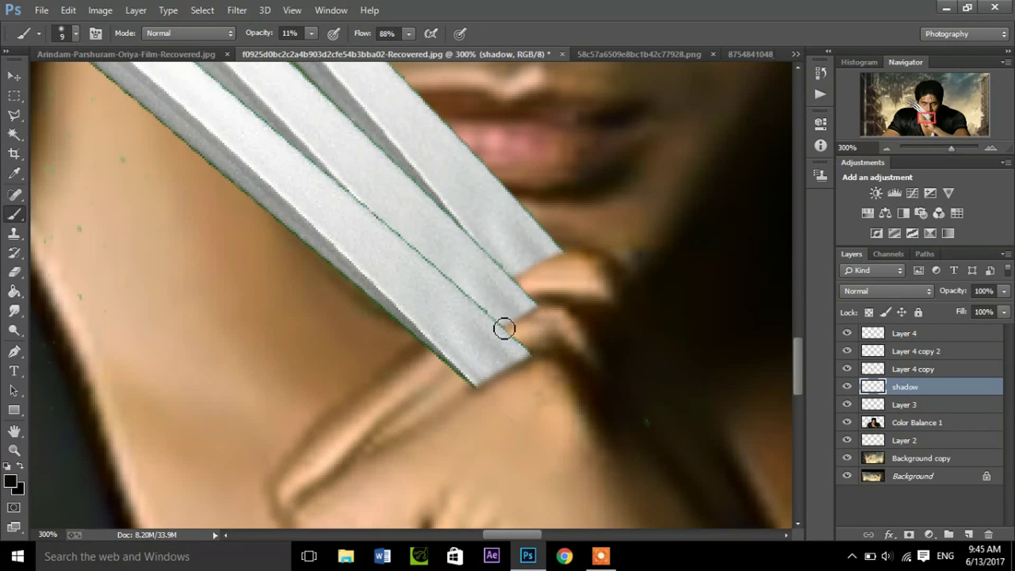
pyautogui.press(']')
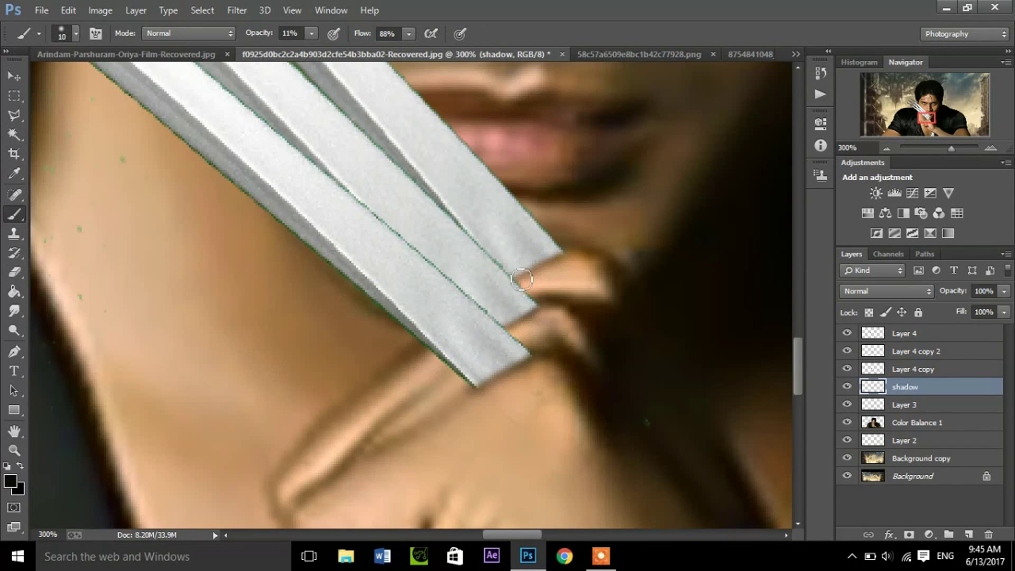
# Step: Shrink the brush and zoom out to 50% to review the shadow
pyautogui.click(881, 143)
pyautogui.click(881, 143)
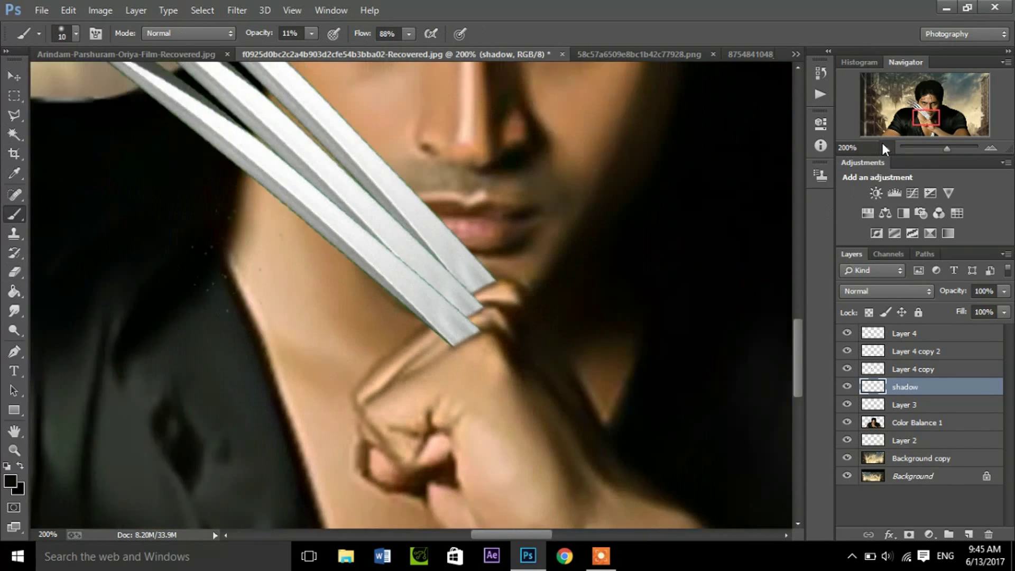
pyautogui.click(991, 147)
pyautogui.click(991, 147)
pyautogui.click(991, 146)
pyautogui.scroll(-1, 562, 401)
pyautogui.press('[')
pyautogui.press('[')
pyautogui.press('[')
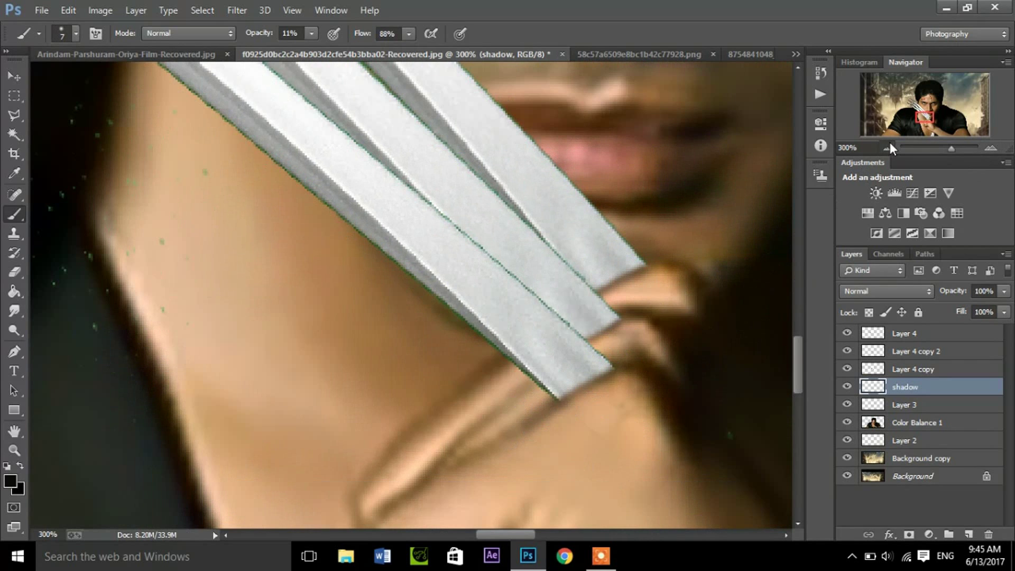
pyautogui.click(889, 146)
pyautogui.click(890, 145)
pyautogui.click(890, 146)
pyautogui.click(889, 145)
pyautogui.click(991, 147)
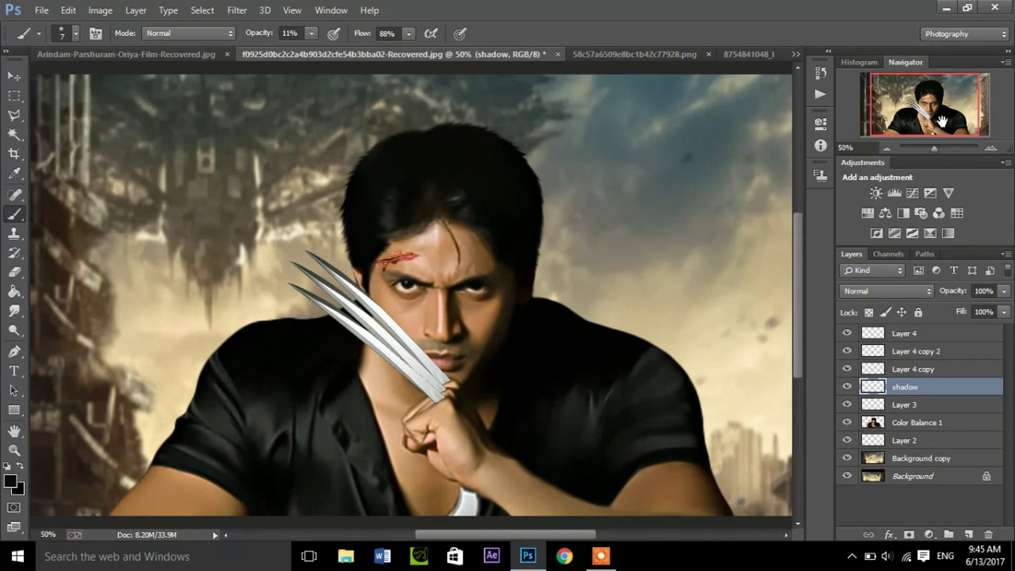
pyautogui.moveTo(942, 121); pyautogui.dragTo(951, 122)
# Step: Merge the three claw blade layers into one layer
pyautogui.click(903, 333)
pyautogui.scroll(-1, 920, 333)
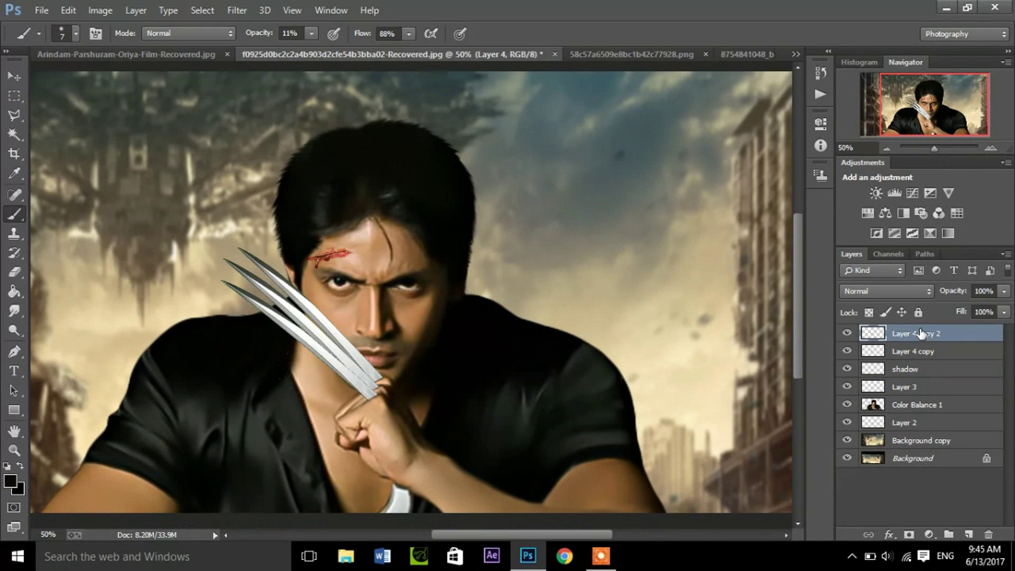
pyautogui.press('Delete')
pyautogui.click(846, 333)
pyautogui.click(990, 148)
pyautogui.moveTo(947, 113); pyautogui.dragTo(940, 117)
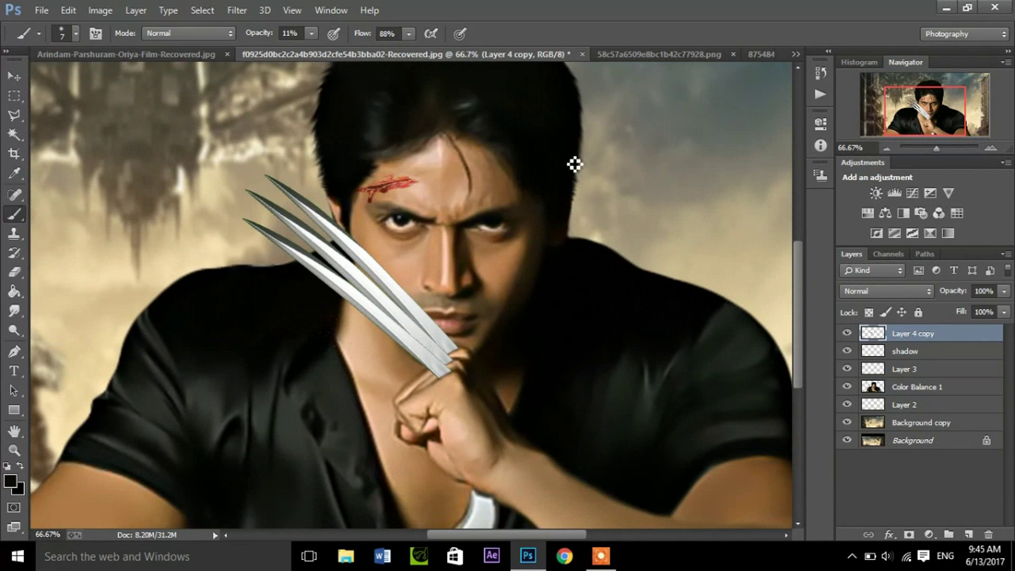
# Step: Load the claws layer as a selection and add a Brightness/Contrast adjustment
pyautogui.click(12, 273)
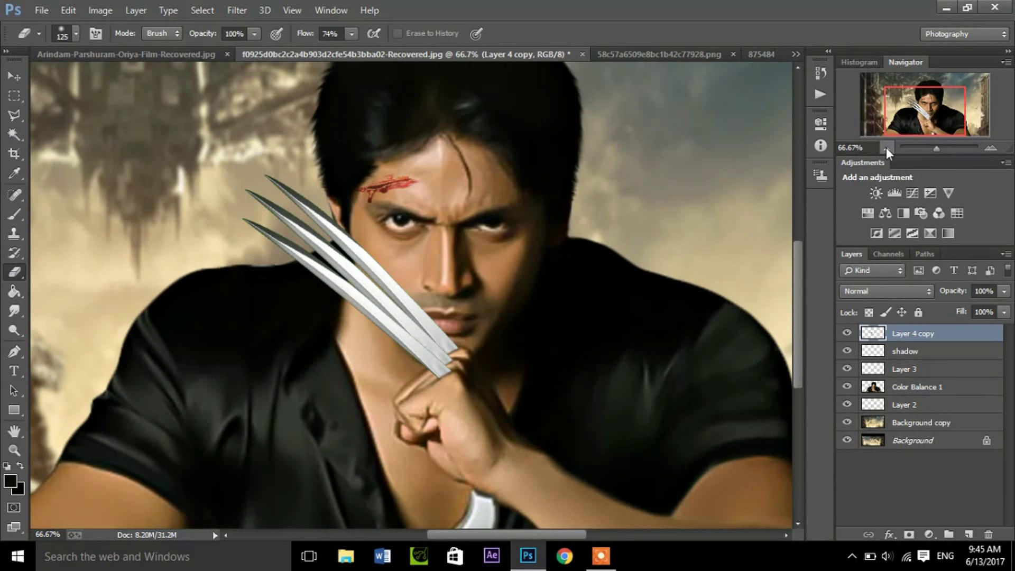
pyautogui.click(886, 148)
pyautogui.click(990, 147)
pyautogui.click(14, 95)
pyautogui.rightClick(369, 288)
pyautogui.click(425, 206)
pyautogui.click(609, 140)
pyautogui.click(876, 193)
# Step: Set the claw adjustment to Brightness -74 and Contrast -47, then compare it on and off
pyautogui.moveTo(718, 195)
pyautogui.mouseDown()
pyautogui.moveTo(678, 195)
pyautogui.moveTo(686, 194)
pyautogui.mouseUp()
pyautogui.moveTo(718, 227)
pyautogui.mouseDown()
pyautogui.moveTo(647, 226)
pyautogui.moveTo(657, 227)
pyautogui.mouseUp()
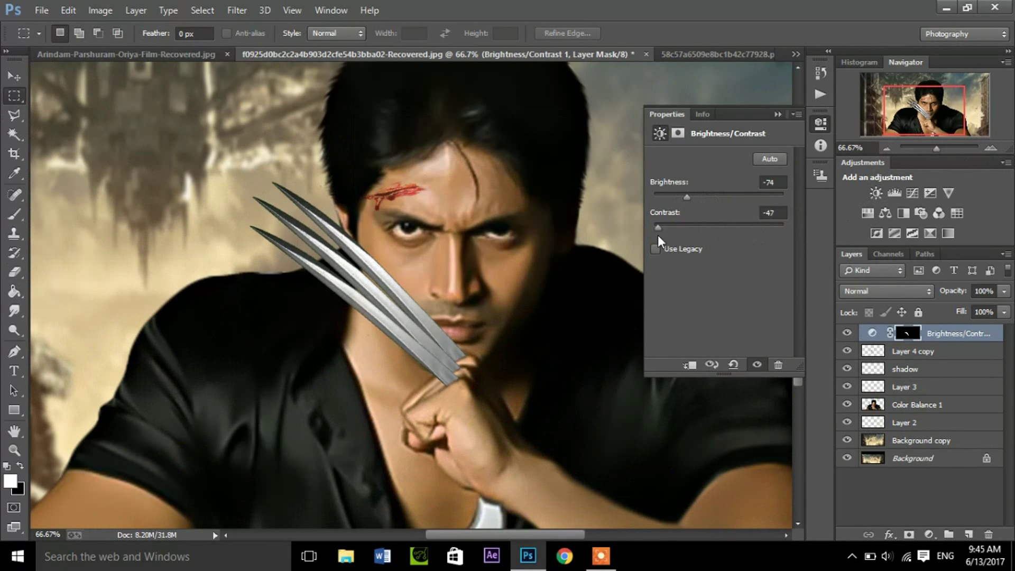
pyautogui.click(778, 115)
pyautogui.click(886, 148)
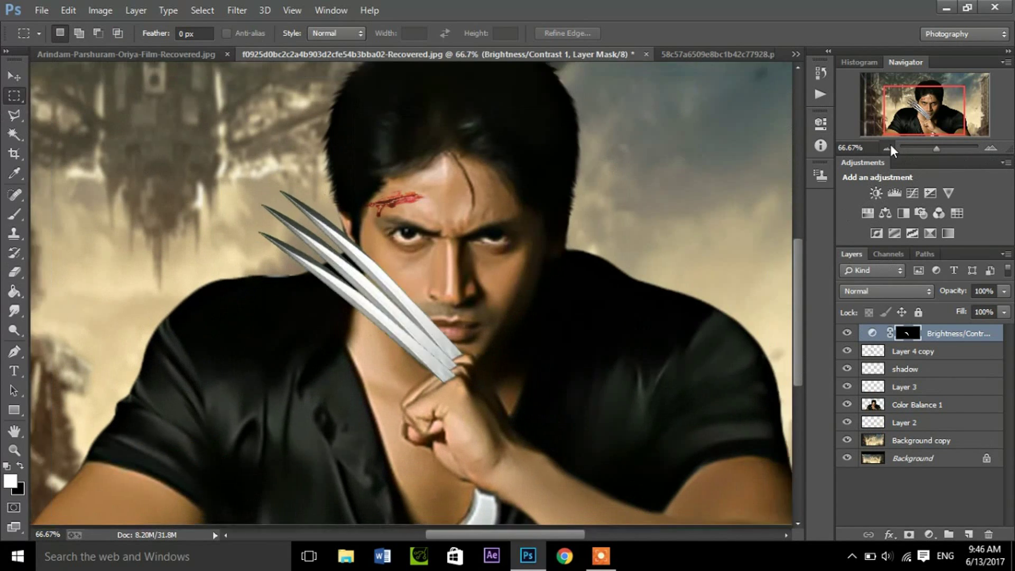
pyautogui.click(846, 333)
pyautogui.click(991, 147)
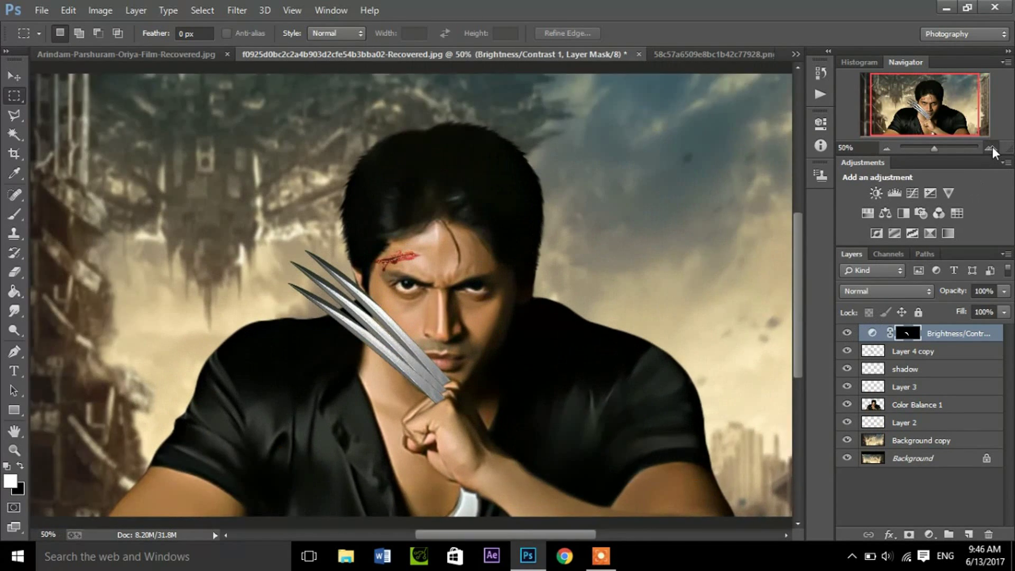
pyautogui.click(847, 333)
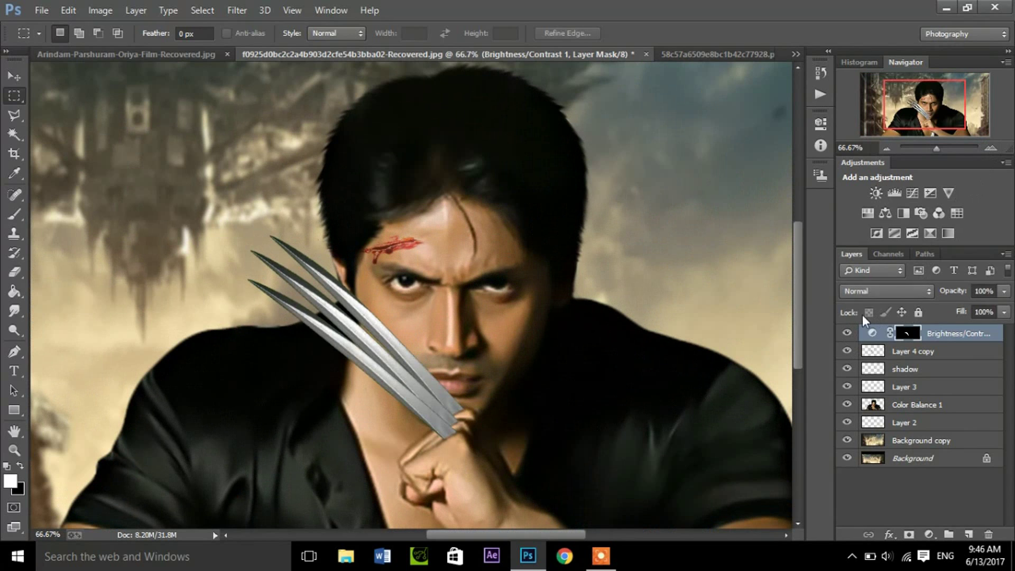
# Step: Merge the adjustment down into Layer 4 copy and zoom in on the mouth and fist
pyautogui.press('Delete')
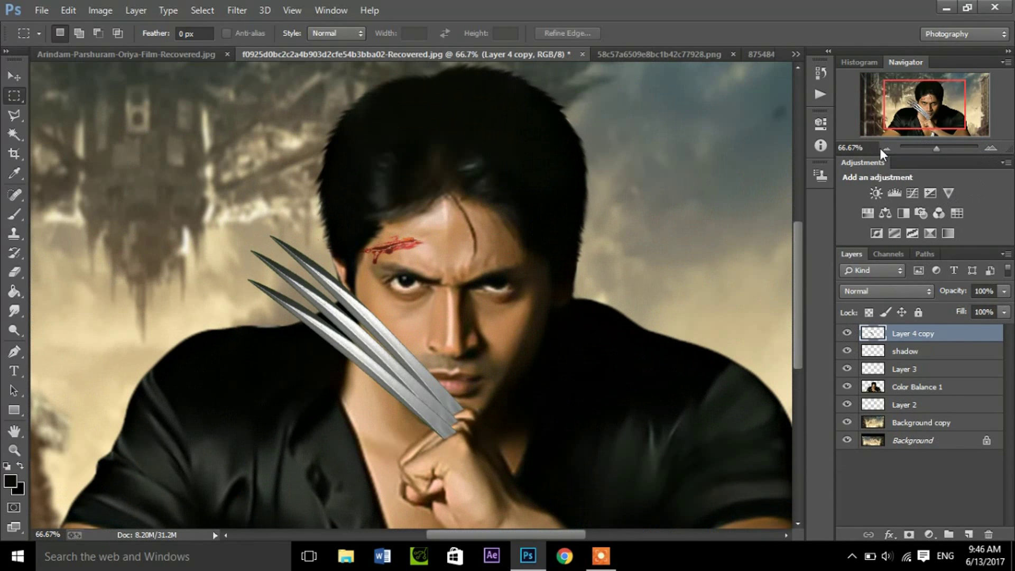
pyautogui.click(886, 149)
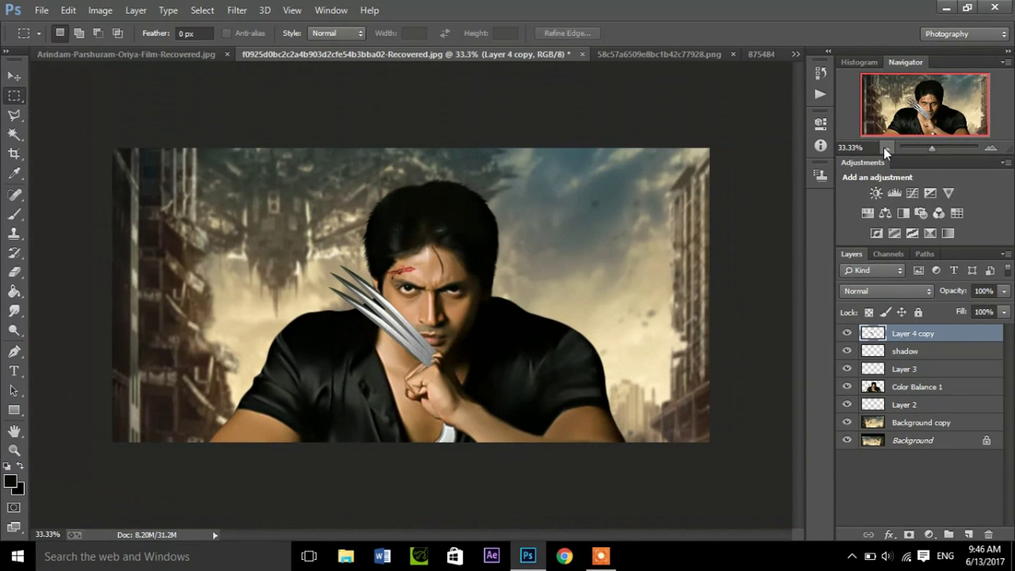
pyautogui.click(990, 150)
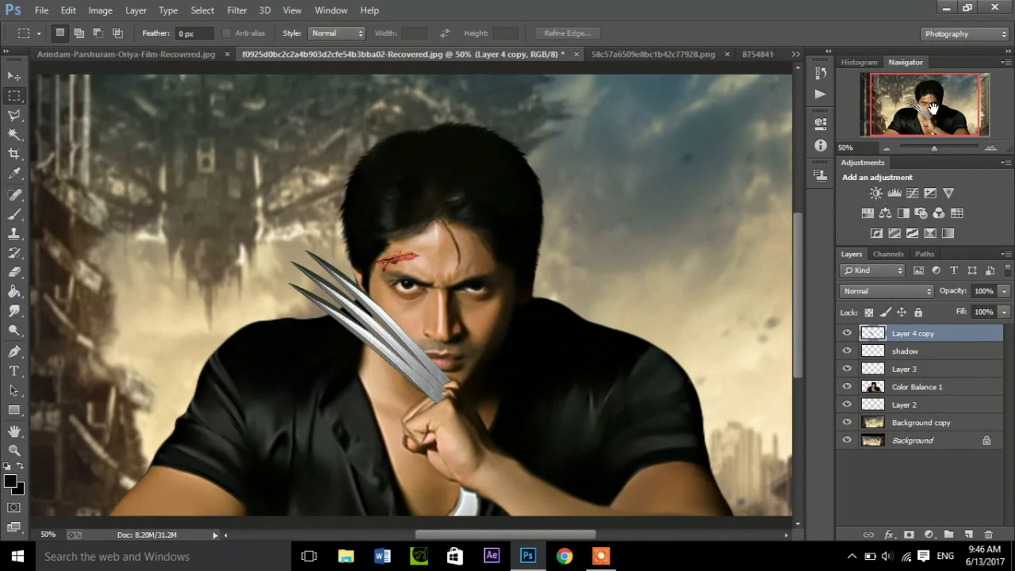
pyautogui.click(991, 149)
pyautogui.click(991, 150)
pyautogui.click(992, 149)
pyautogui.click(991, 150)
pyautogui.moveTo(972, 136); pyautogui.dragTo(932, 119)
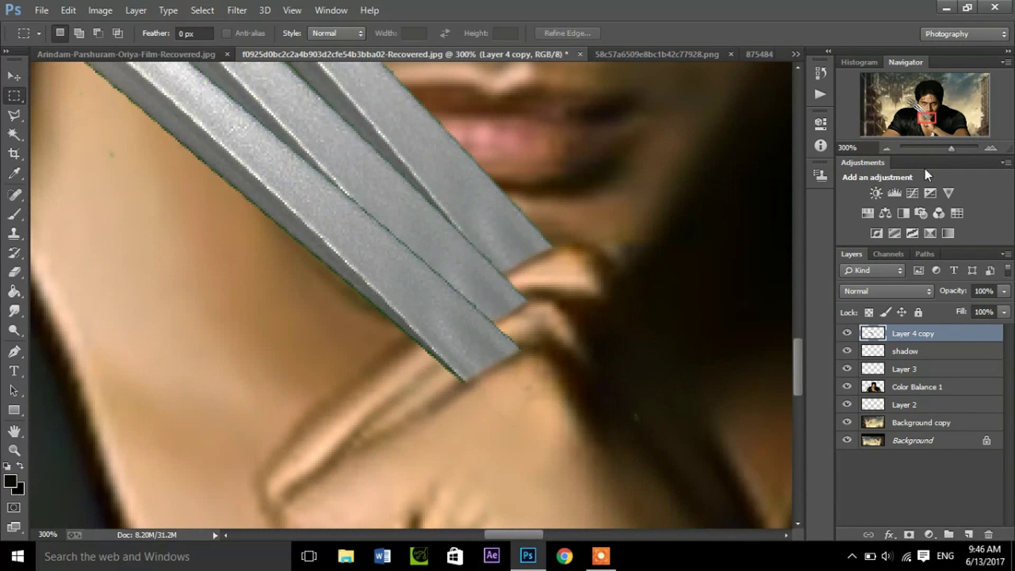
# Step: Add a new empty layer above the claws and paint dark shading on the first blade tip
pyautogui.click(847, 333)
pyautogui.click(968, 535)
pyautogui.press('b')
pyautogui.press(']')
pyautogui.press(']')
pyautogui.moveTo(431, 339)
pyautogui.mouseDown()
pyautogui.moveTo(469, 335)
pyautogui.moveTo(430, 340)
pyautogui.moveTo(502, 349)
pyautogui.moveTo(426, 335)
pyautogui.moveTo(465, 368)
pyautogui.mouseUp()
pyautogui.press('[')
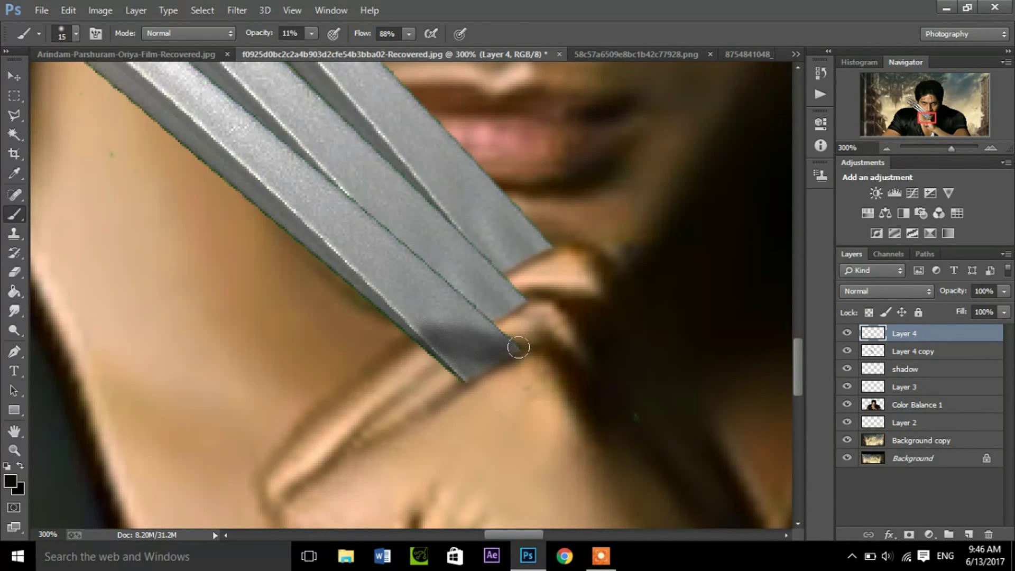
# Step: Shade along the blade seams and edges further up the claws
pyautogui.press(']')
pyautogui.moveTo(471, 299)
pyautogui.mouseDown()
pyautogui.moveTo(517, 294)
pyautogui.moveTo(460, 276)
pyautogui.moveTo(519, 300)
pyautogui.moveTo(458, 287)
pyautogui.moveTo(516, 302)
pyautogui.moveTo(490, 301)
pyautogui.moveTo(507, 302)
pyautogui.mouseUp()
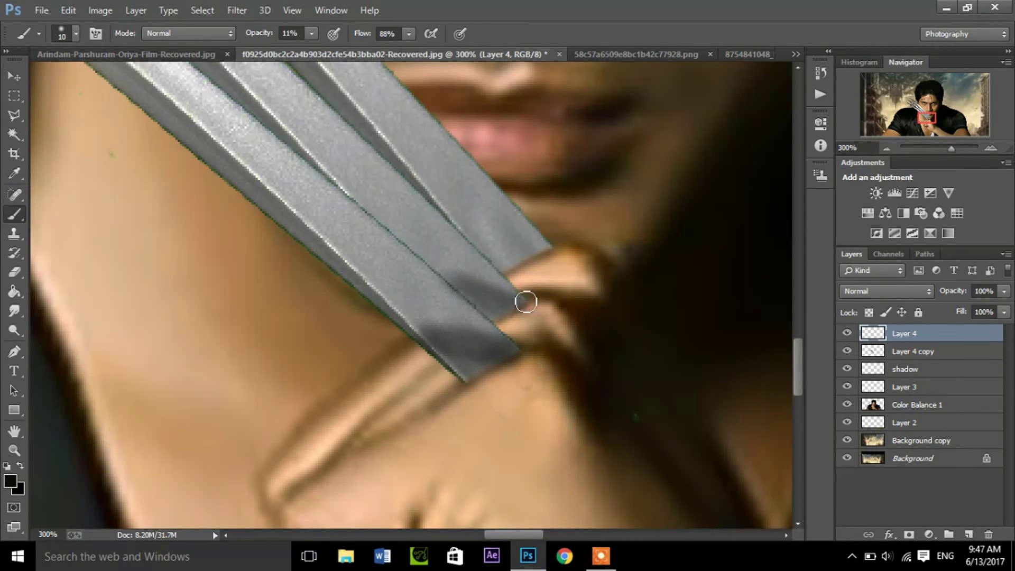
pyautogui.press(']')
pyautogui.moveTo(543, 244); pyautogui.dragTo(464, 218)
pyautogui.press('[')
pyautogui.moveTo(525, 246)
pyautogui.mouseDown()
pyautogui.moveTo(539, 244)
pyautogui.moveTo(503, 265)
pyautogui.moveTo(502, 255)
pyautogui.moveTo(532, 254)
pyautogui.moveTo(505, 269)
pyautogui.moveTo(487, 242)
pyautogui.mouseUp()
pyautogui.press('[')
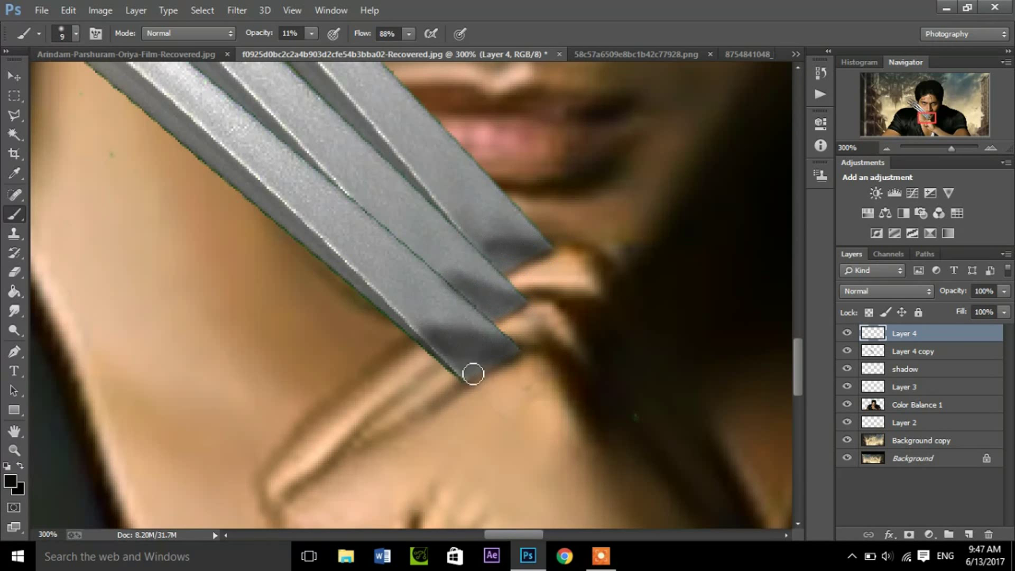
# Step: Lower the shading layer's opacity to 59% and zoom in on the face and claws
pyautogui.click(1004, 291)
pyautogui.moveTo(1004, 307); pyautogui.dragTo(975, 313)
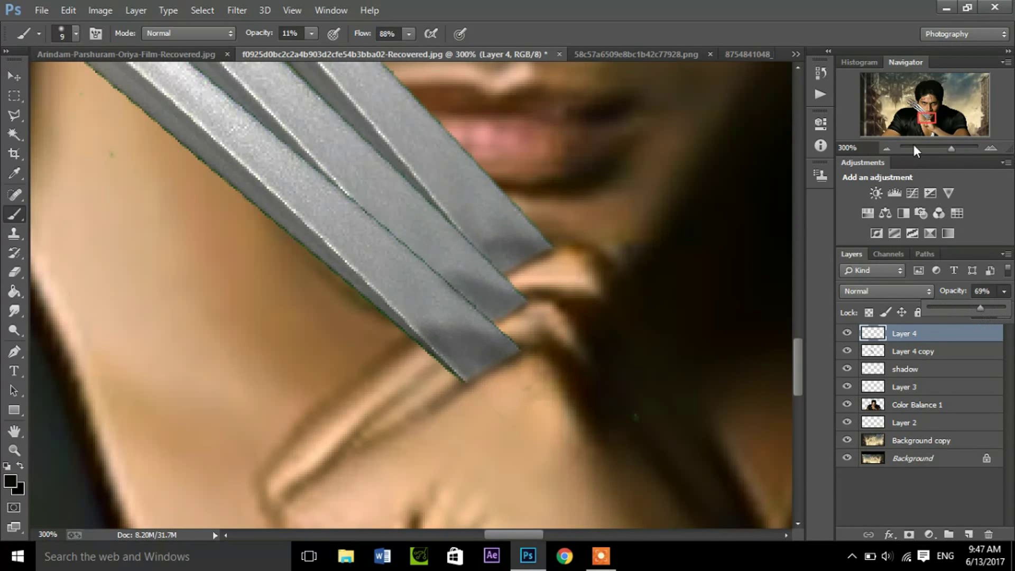
pyautogui.click(885, 148)
pyautogui.click(886, 148)
pyautogui.click(886, 148)
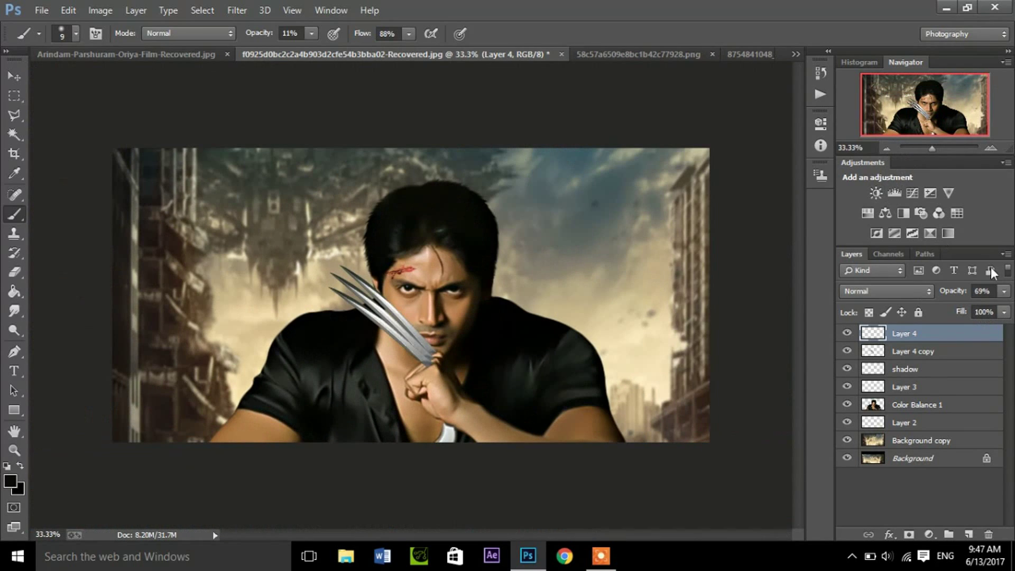
pyautogui.moveTo(1008, 292); pyautogui.dragTo(962, 309)
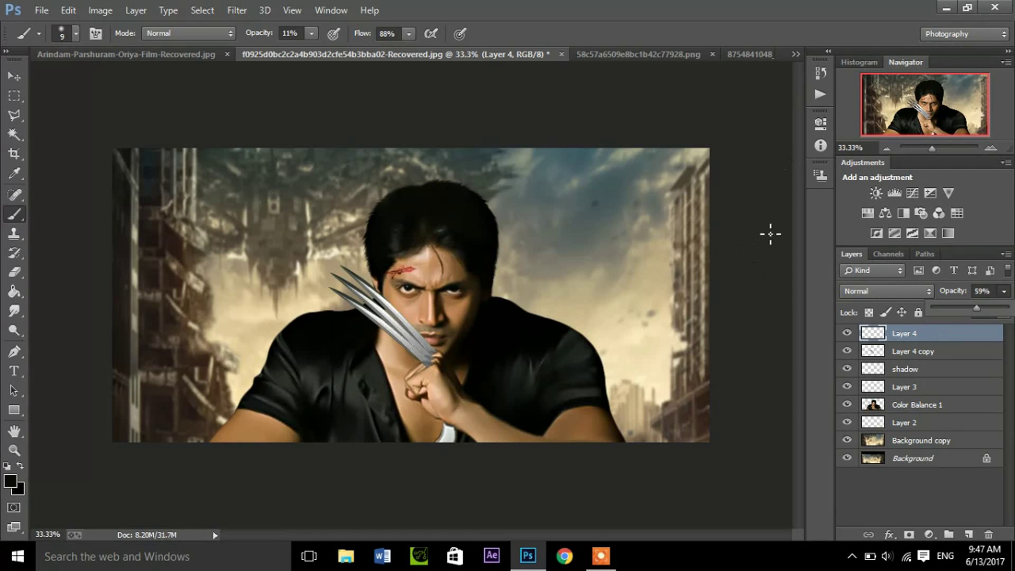
pyautogui.press('z')
pyautogui.moveTo(549, 334); pyautogui.dragTo(594, 331)
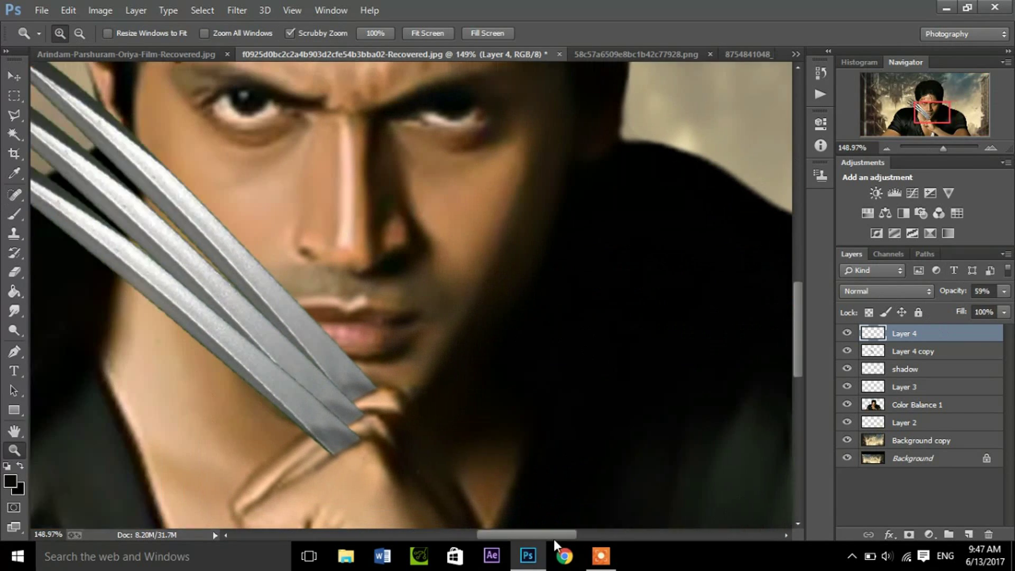
# Step: Set the Eraser to 34 px and clean up excess claw shading
pyautogui.moveTo(594, 503); pyautogui.dragTo(641, 214)
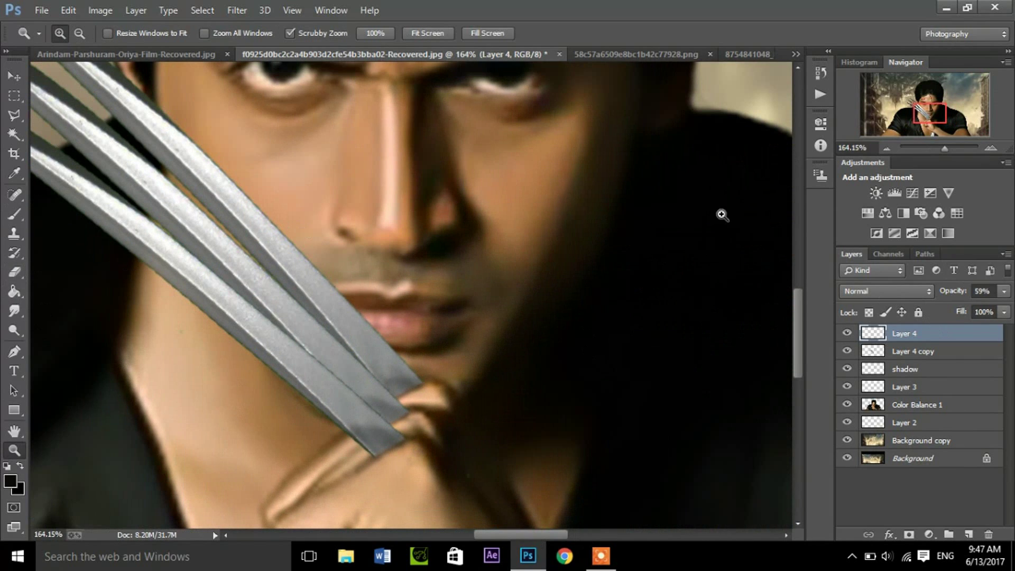
pyautogui.press('e')
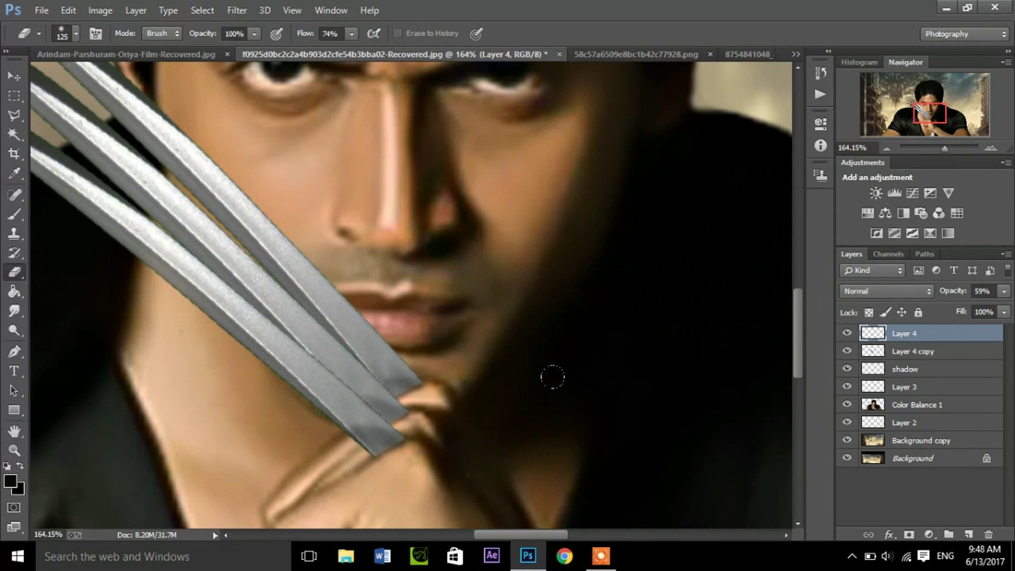
pyautogui.rightClick(608, 373)
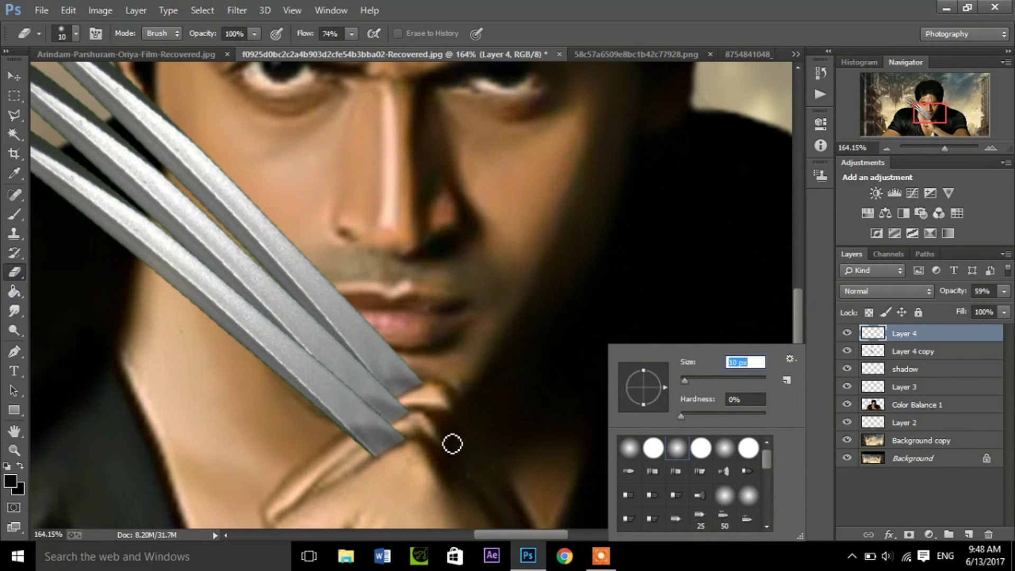
pyautogui.press('Return')
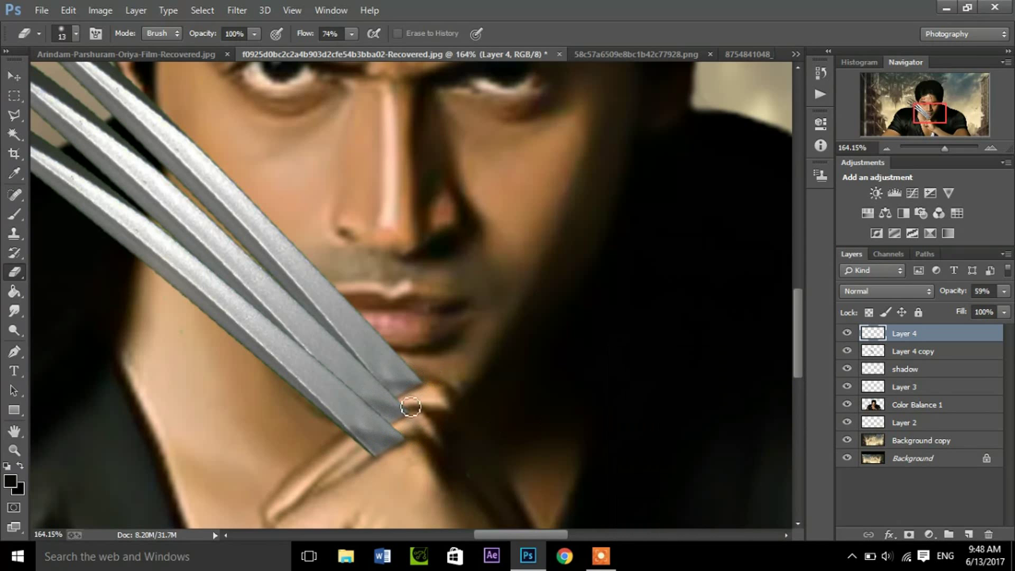
pyautogui.rightClick(524, 390)
pyautogui.moveTo(254, 54); pyautogui.dragTo(249, 53)
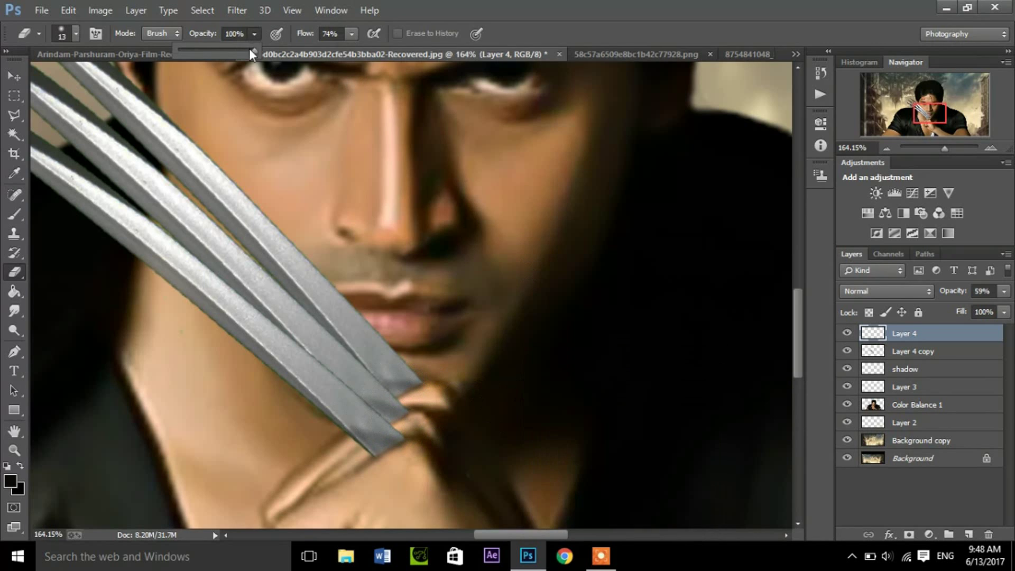
pyautogui.rightClick(509, 401)
pyautogui.click(591, 381)
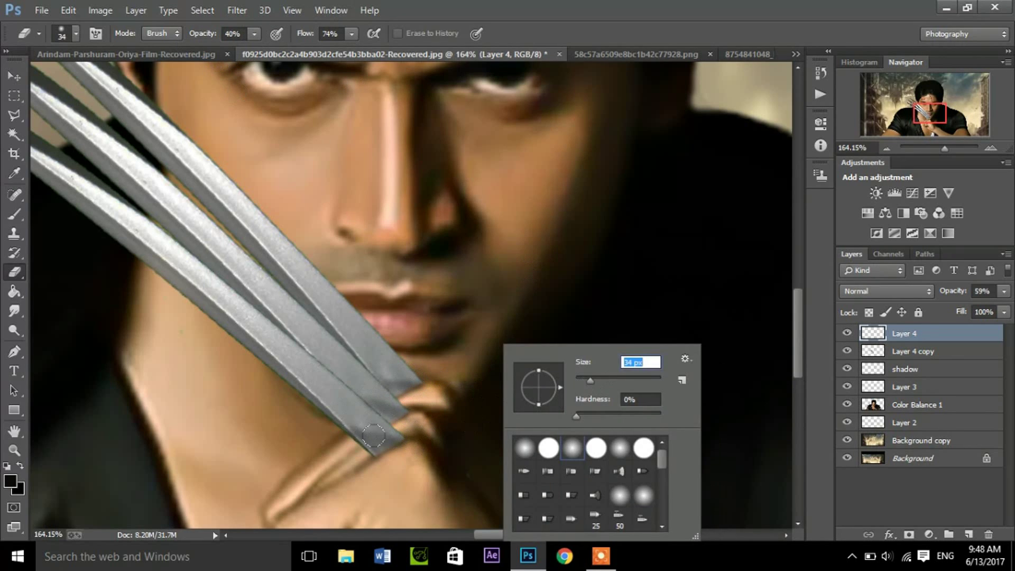
pyautogui.press('Return')
pyautogui.press('z')
pyautogui.moveTo(423, 407)
pyautogui.mouseDown()
pyautogui.moveTo(342, 418)
pyautogui.moveTo(198, 387)
pyautogui.mouseUp()
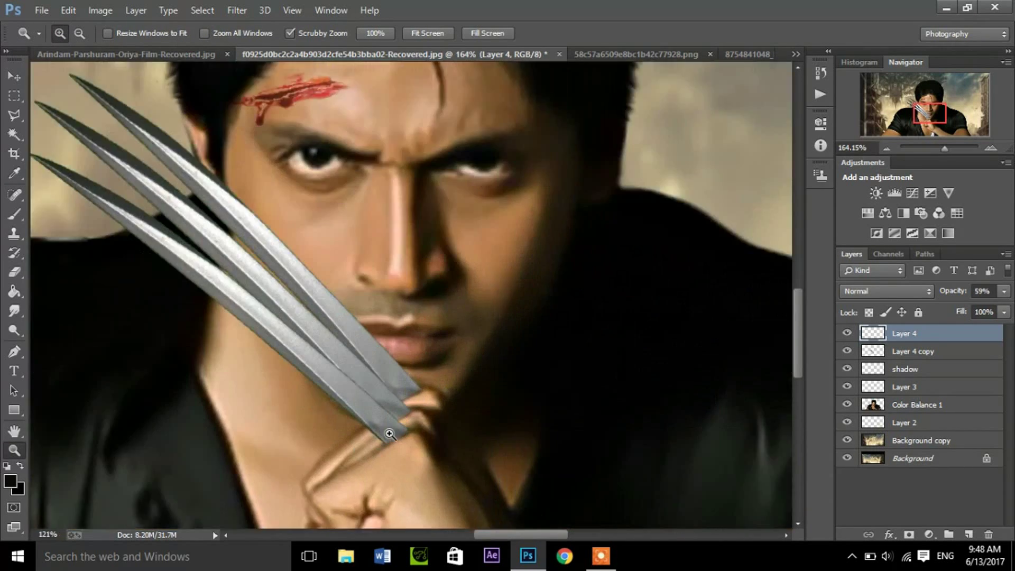
# Step: Select the first blade's inner edge with the Polygonal Lasso and shade it with a 27 px brush
pyautogui.click(12, 214)
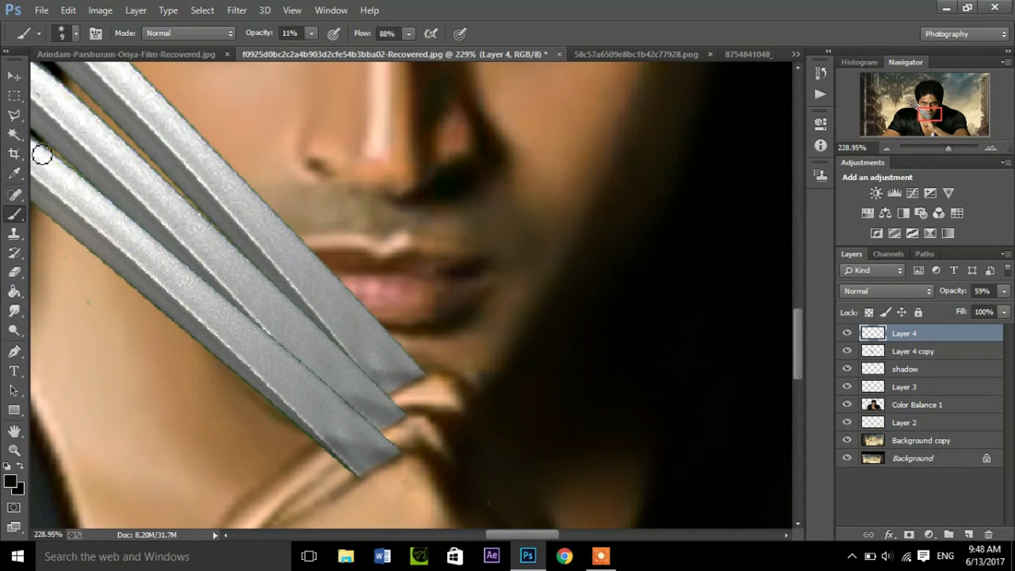
pyautogui.click(10, 115)
pyautogui.click(244, 318)
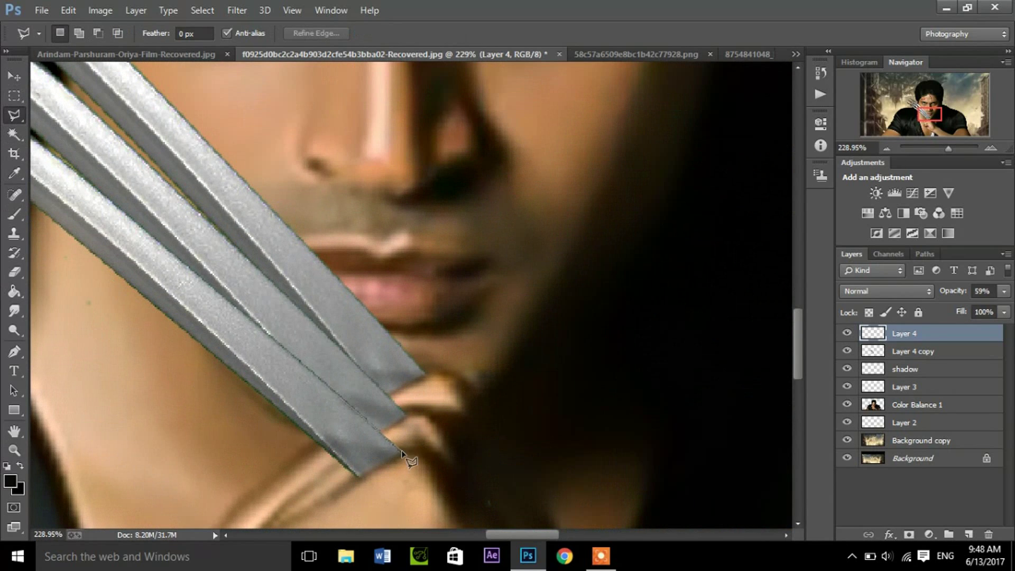
pyautogui.click(386, 429)
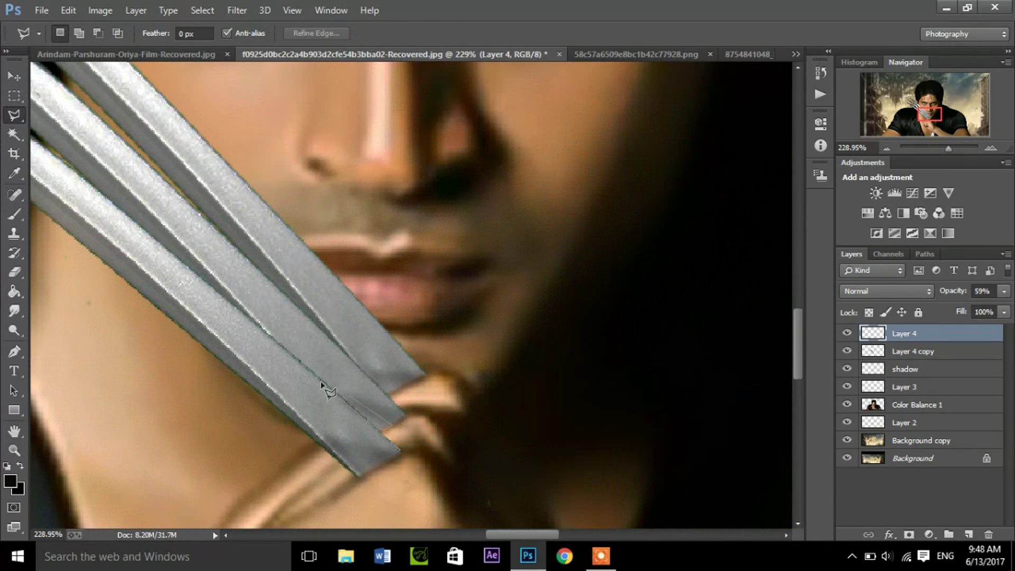
pyautogui.click(258, 330)
pyautogui.press('b')
pyautogui.rightClick(562, 377)
pyautogui.moveTo(562, 377); pyautogui.dragTo(567, 379)
pyautogui.press('Return')
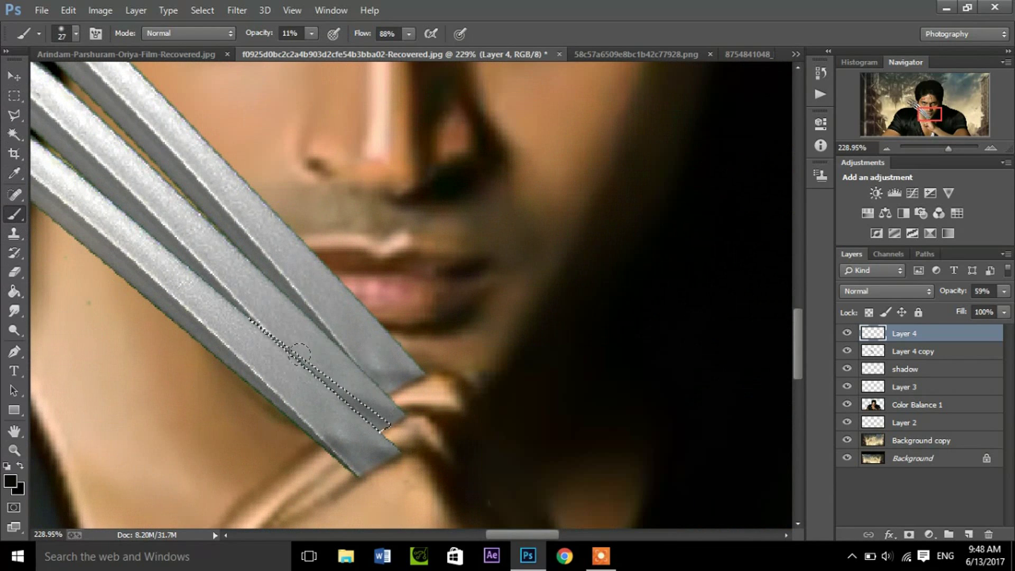
# Step: Select and shade the next blade's inner edge, then deselect and zoom out
pyautogui.click(15, 115)
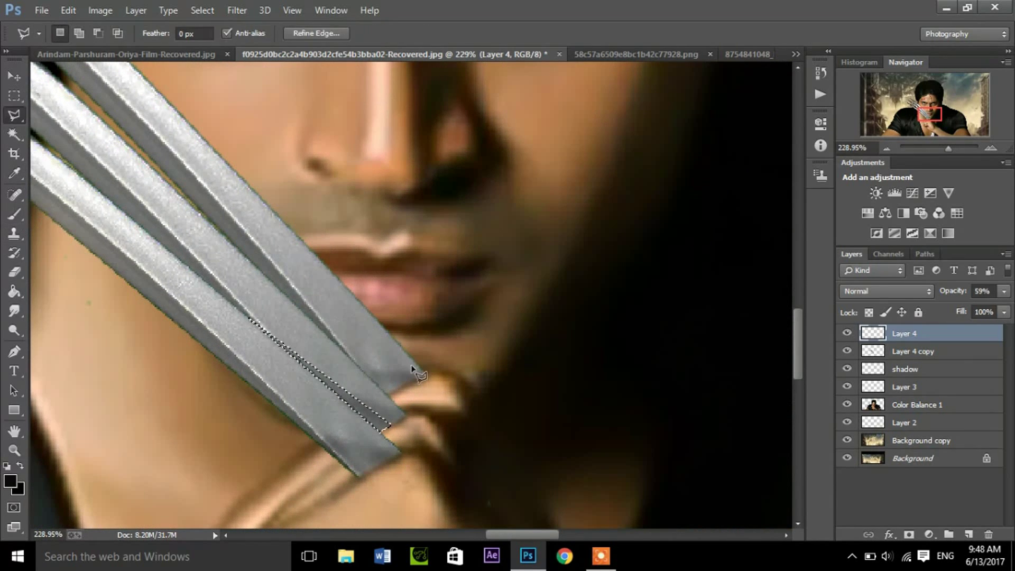
pyautogui.click(404, 384)
pyautogui.click(282, 272)
pyautogui.click(393, 392)
pyautogui.press('b')
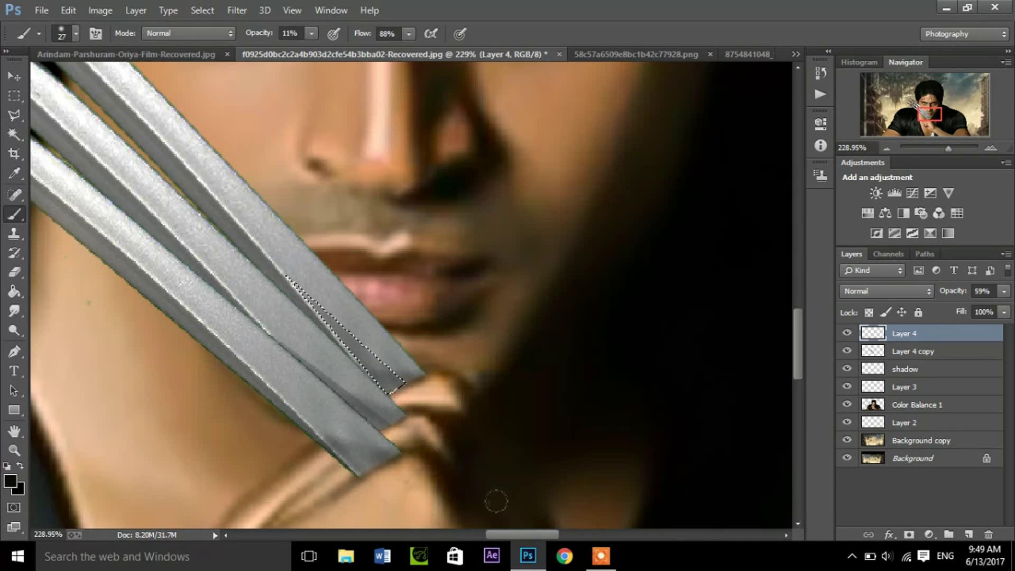
pyautogui.hotkey('ctrl', 'd')
pyautogui.press('z')
pyautogui.scroll(-8, 317, 421)
pyautogui.scroll(2, 507, 534)
pyautogui.moveTo(462, 532); pyautogui.dragTo(448, 531)
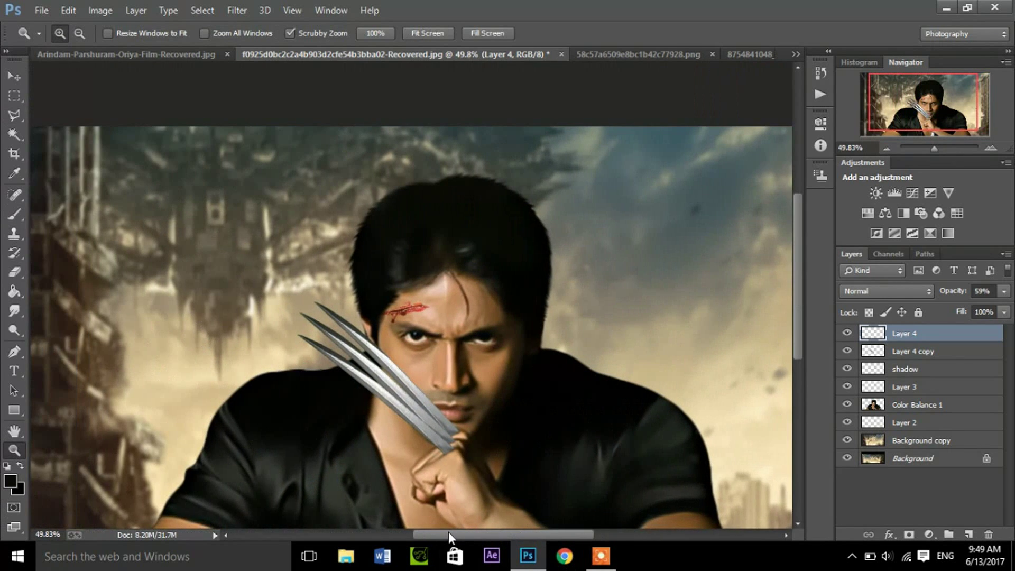
# Step: Add a Brightness/Contrast adjustment layer above the Background copy layer
pyautogui.scroll(4, 498, 447)
pyautogui.scroll(2, 552, 468)
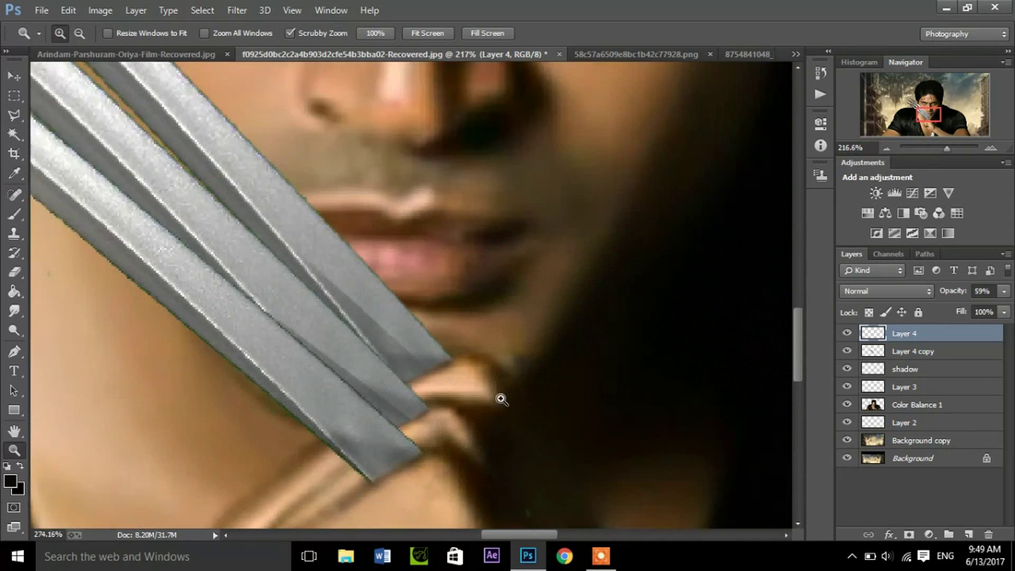
pyautogui.scroll(-1, 496, 408)
pyautogui.scroll(-5, 457, 404)
pyautogui.scroll(-4, 401, 391)
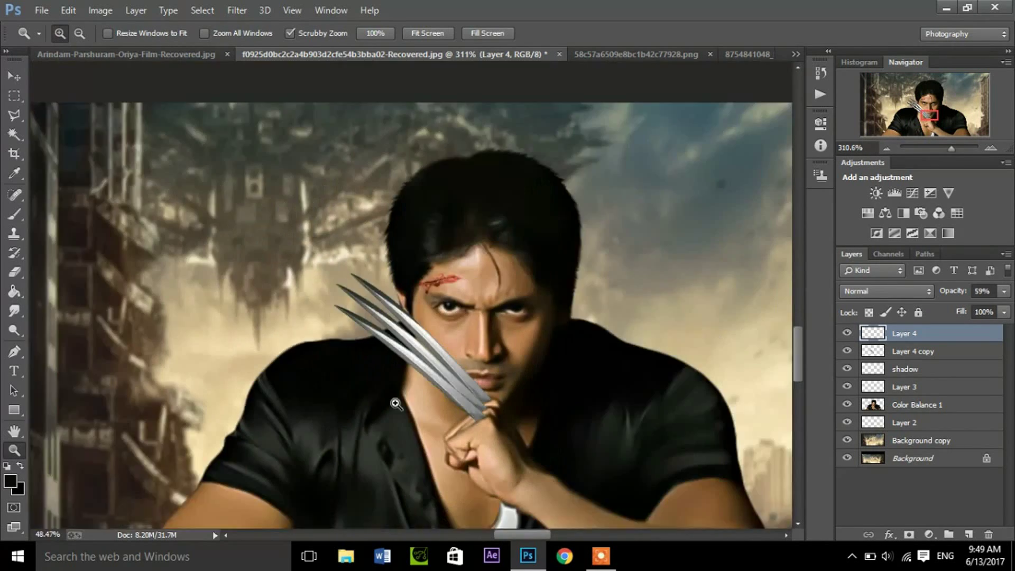
pyautogui.scroll(-1, 401, 391)
pyautogui.scroll(-1, 402, 391)
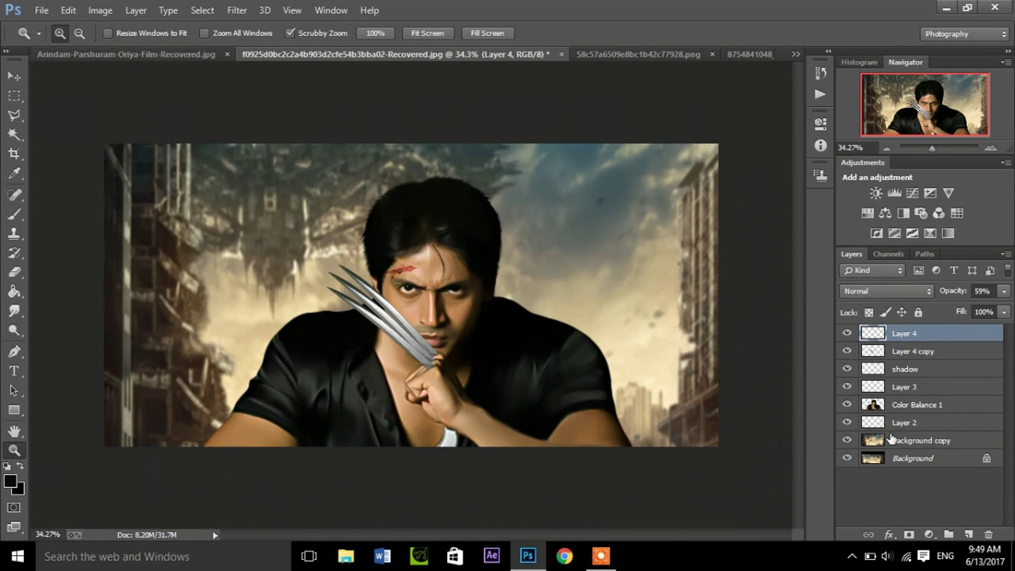
pyautogui.click(867, 440)
pyautogui.click(875, 193)
# Step: Set the adjustment to Brightness -24, Contrast 0, and add an empty Layer 5 above Layer 4
pyautogui.moveTo(719, 198); pyautogui.dragTo(700, 198)
pyautogui.moveTo(737, 228)
pyautogui.mouseDown()
pyautogui.moveTo(702, 230)
pyautogui.moveTo(718, 231)
pyautogui.mouseUp()
pyautogui.click(775, 114)
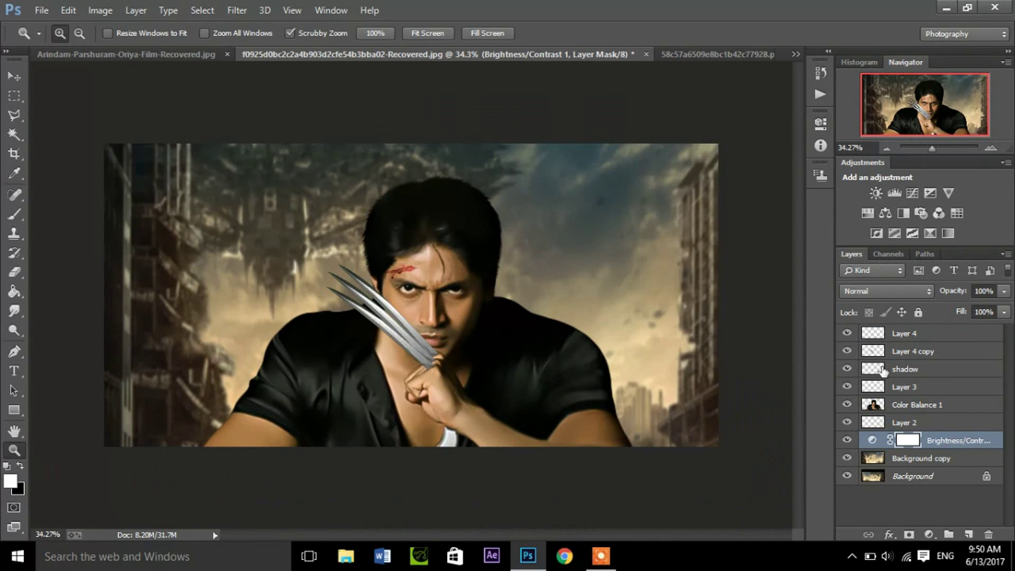
pyautogui.click(929, 333)
pyautogui.click(968, 532)
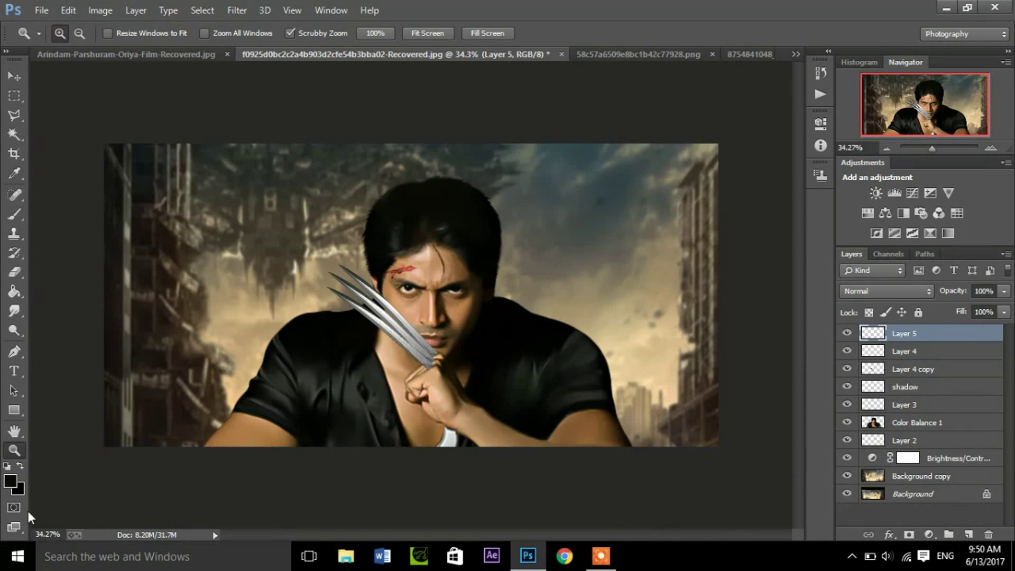
# Step: Set the foreground to bright orange and paint a soft orange glow in the sky
pyautogui.click(10, 481)
pyautogui.click(760, 359)
pyautogui.moveTo(705, 276); pyautogui.dragTo(735, 193)
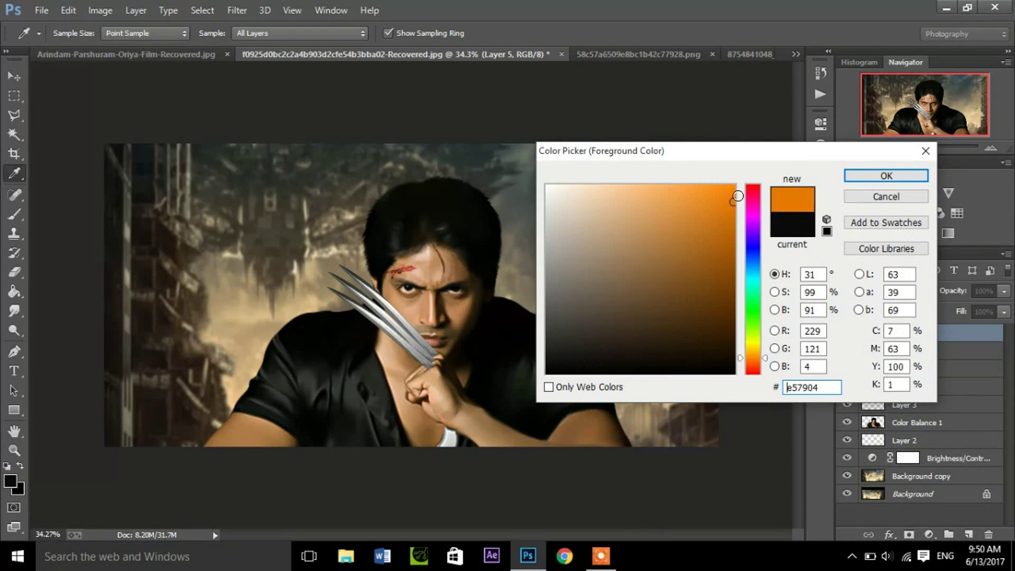
pyautogui.click(886, 176)
pyautogui.click(15, 217)
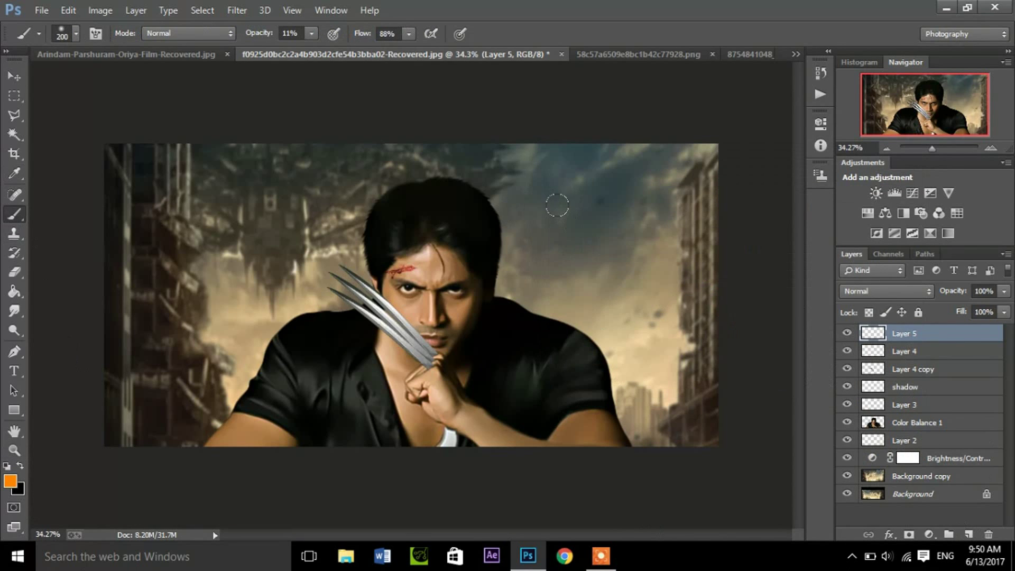
pyautogui.moveTo(568, 205); pyautogui.dragTo(552, 188)
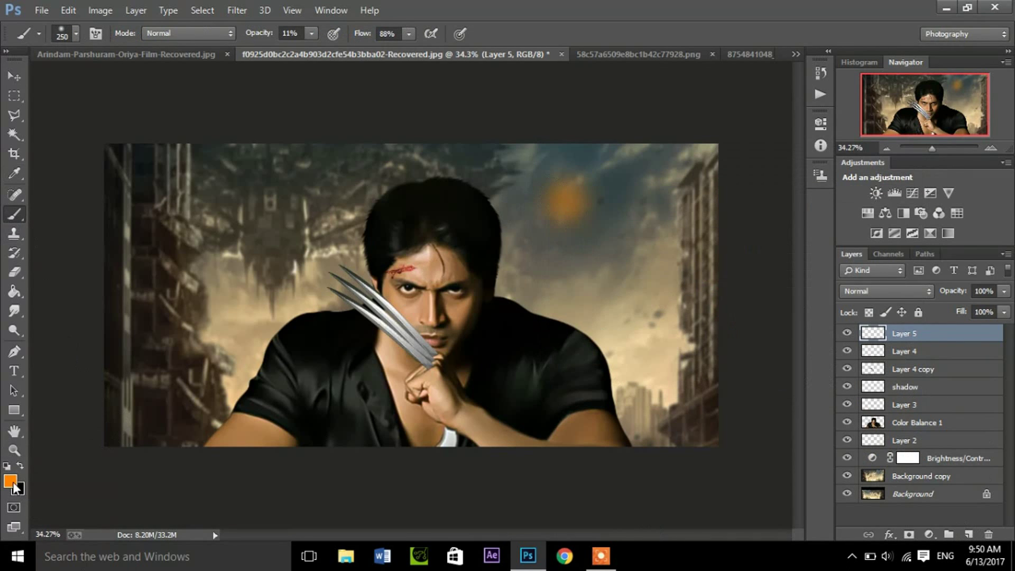
# Step: Switch to yellow-orange, then white, and paint a bright core into the glow with a smaller brush
pyautogui.click(13, 483)
pyautogui.click(752, 353)
pyautogui.click(893, 175)
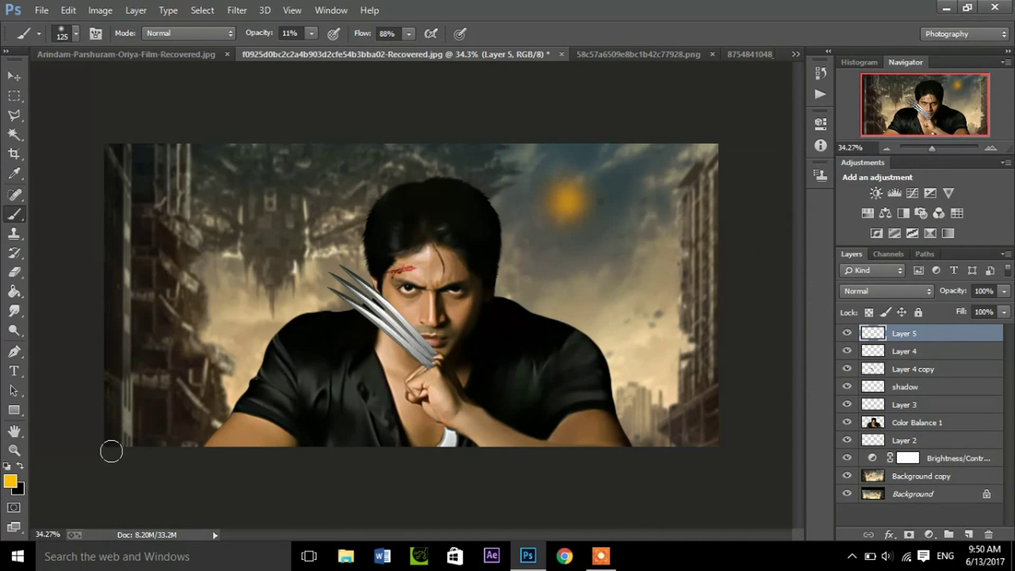
pyautogui.click(10, 480)
pyautogui.click(550, 190)
pyautogui.click(886, 174)
pyautogui.press(']')
pyautogui.press(']')
pyautogui.press('[')
pyautogui.press('[')
pyautogui.press('[')
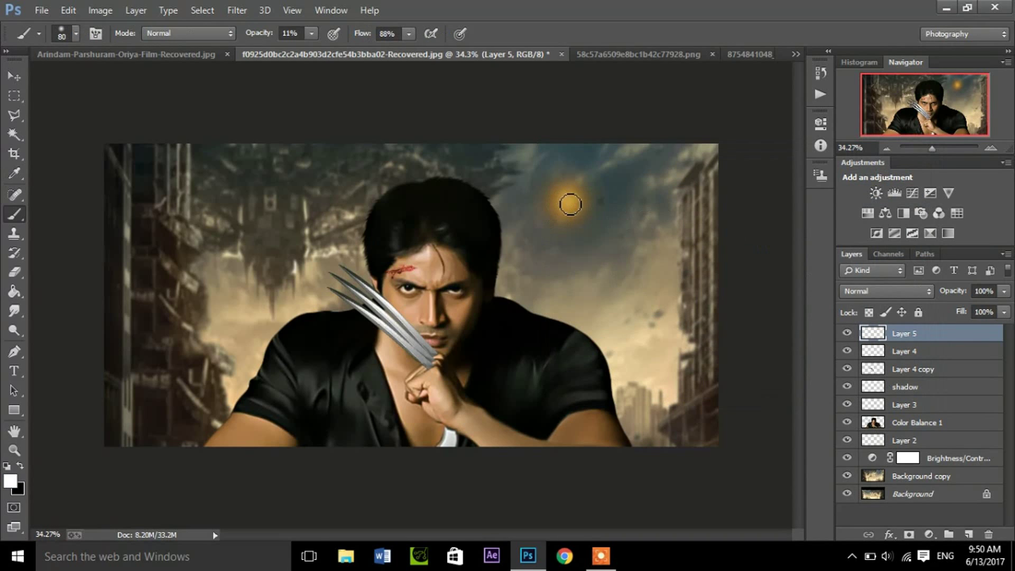
pyautogui.press('[')
pyautogui.click(570, 204)
# Step: Free Transform the glow to enlarge it and move it onto the man's left shoulder
pyautogui.hotkey('ctrl', 't')
pyautogui.moveTo(522, 247); pyautogui.dragTo(388, 363)
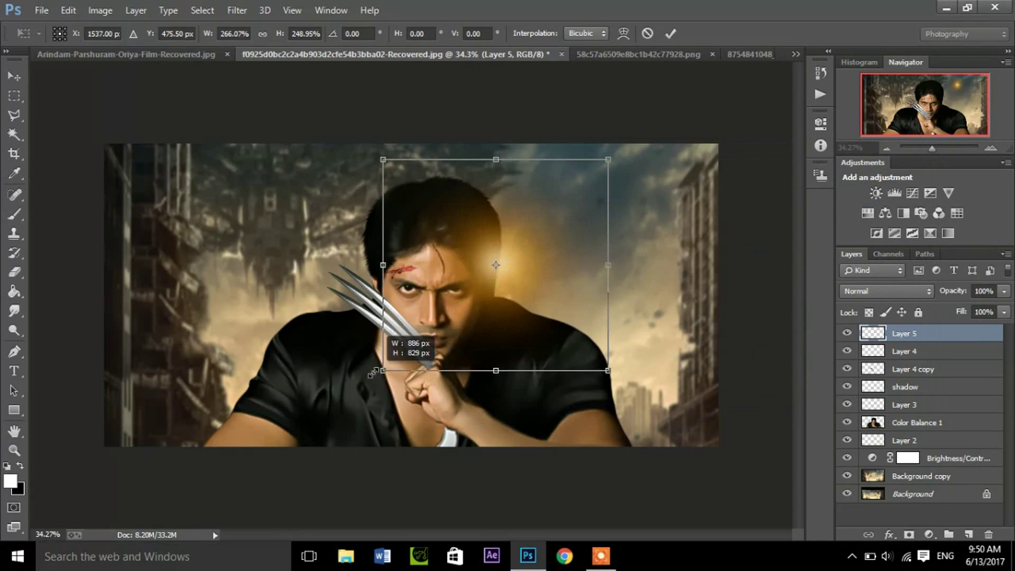
pyautogui.moveTo(475, 264); pyautogui.dragTo(328, 324)
pyautogui.moveTo(397, 408); pyautogui.dragTo(460, 445)
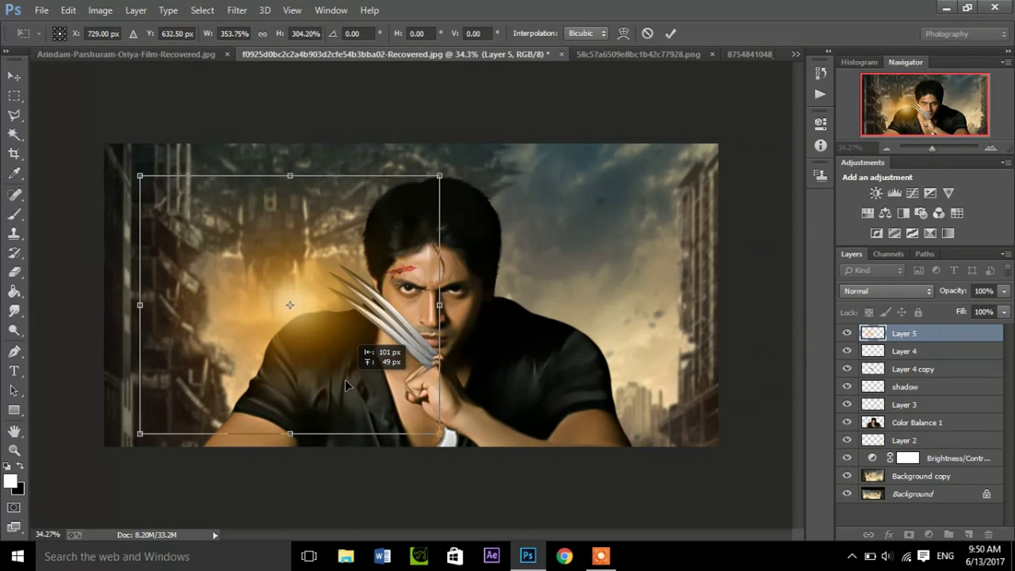
pyautogui.click(14, 76)
pyautogui.click(414, 217)
# Step: Try blend modes on Layer 5, settle on Linear Dodge (Add), and lower its opacity
pyautogui.click(860, 290)
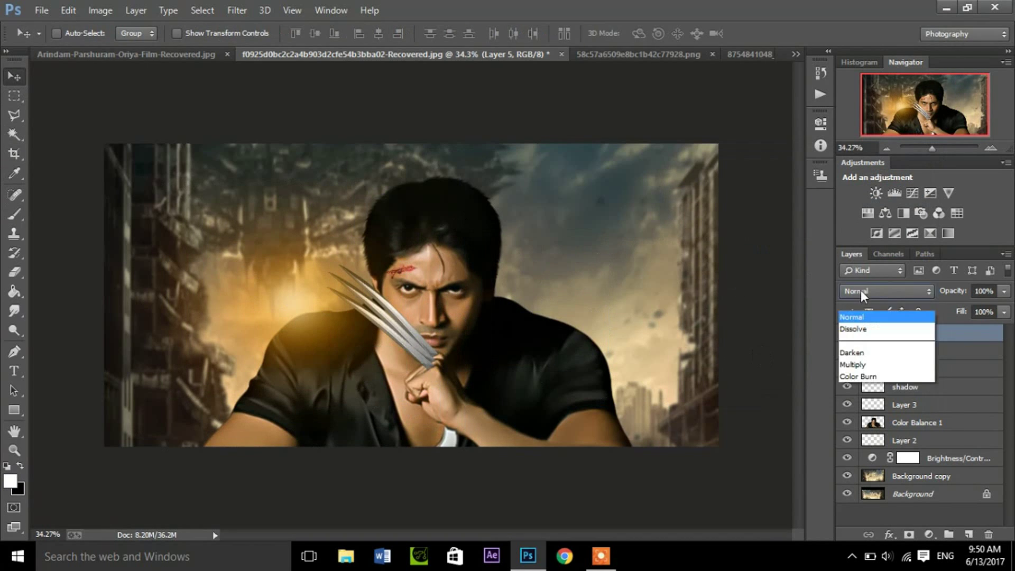
pyautogui.click(864, 43)
pyautogui.press('Down')
pyautogui.press('Down')
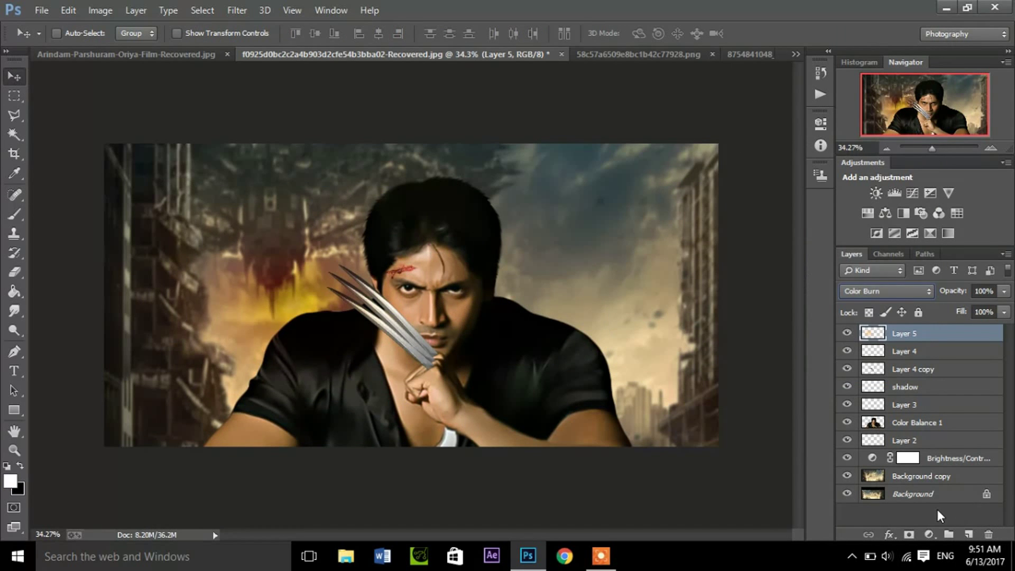
pyautogui.press('Down')
pyautogui.press('Down')
pyautogui.press('Down')
pyautogui.press('Down')
pyautogui.press('Down')
pyautogui.press('Up')
pyautogui.press('Down')
pyautogui.press('Up')
pyautogui.press('Down')
pyautogui.press('Down')
pyautogui.press('Down')
pyautogui.press('Down')
pyautogui.press('Down')
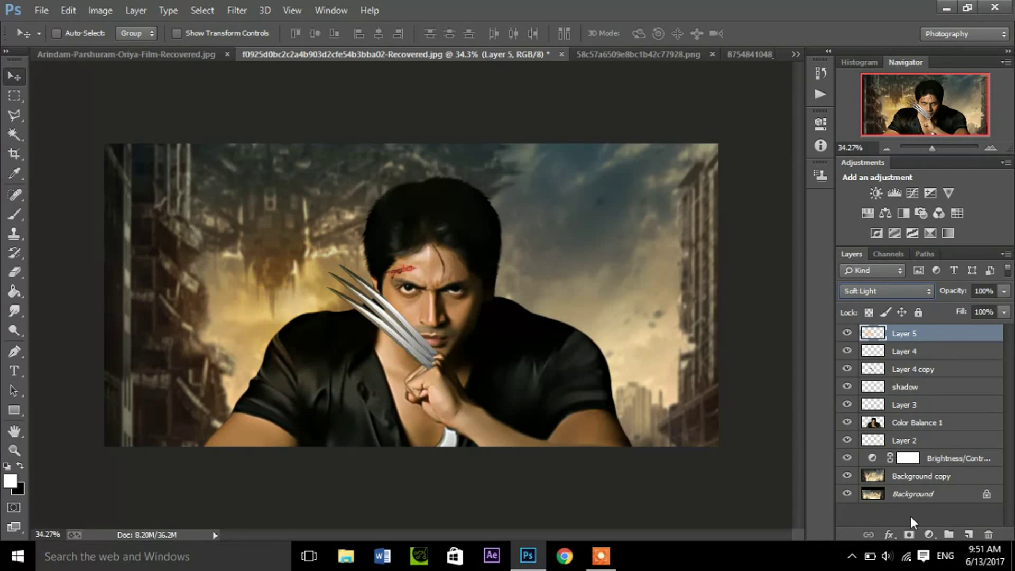
pyautogui.press('Down')
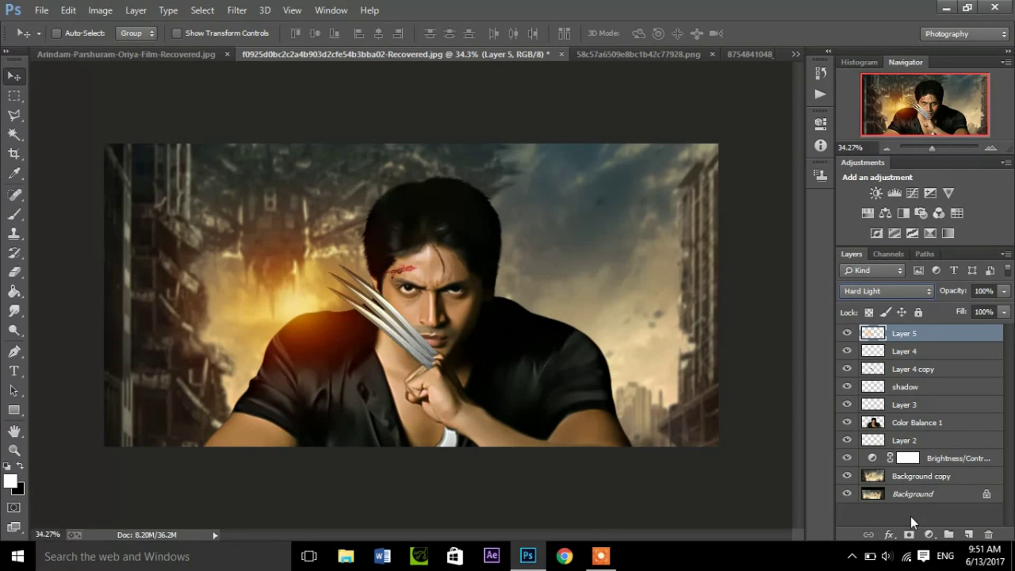
pyautogui.press('Up')
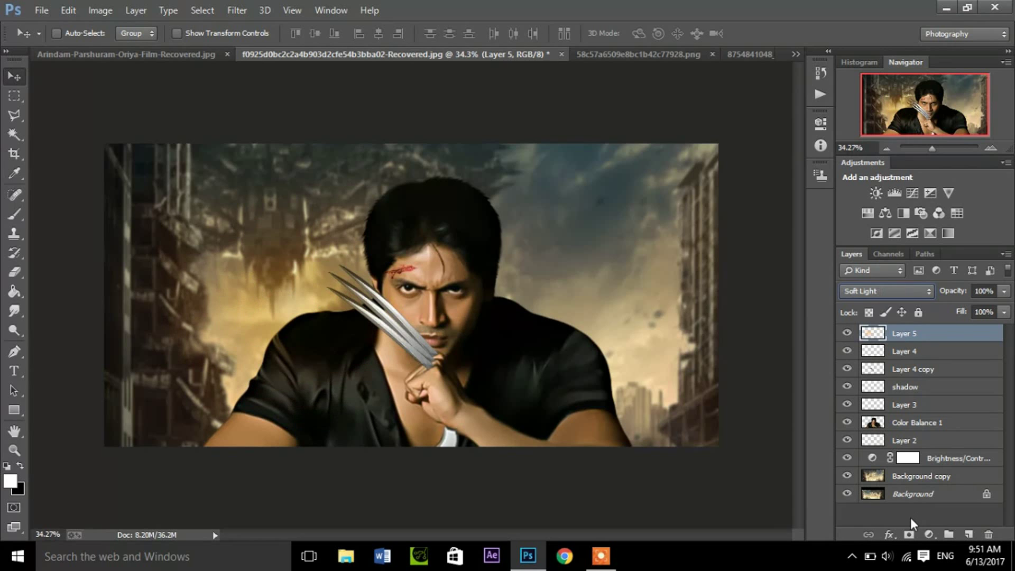
pyautogui.press('Down')
pyautogui.press('Down')
pyautogui.press('Down')
pyautogui.press('Down')
pyautogui.press('Down')
pyautogui.press('Down')
pyautogui.press('Down')
pyautogui.press('Down')
pyautogui.press('Down')
pyautogui.press('Up')
pyautogui.press('Up')
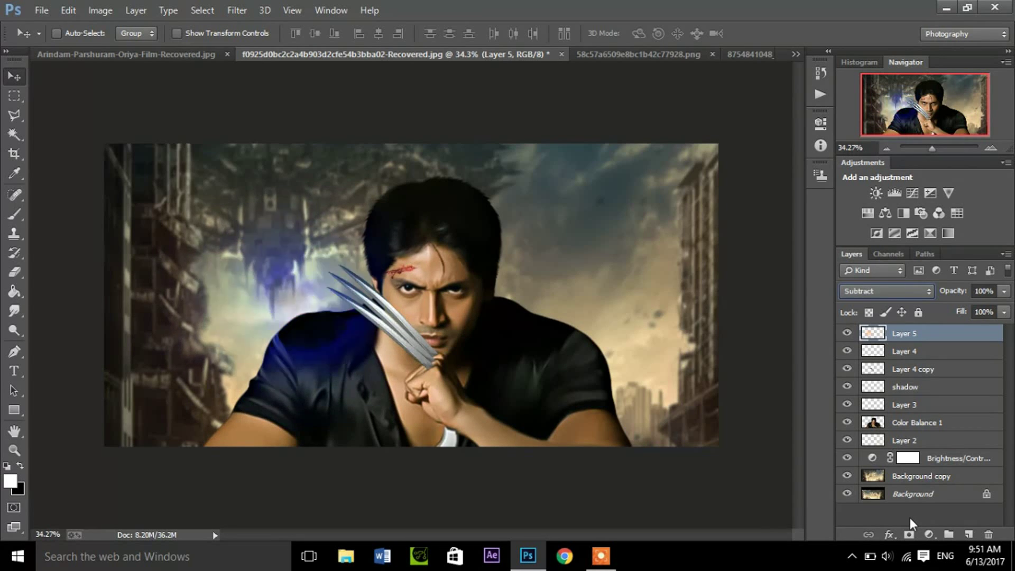
pyautogui.press('Up')
pyautogui.press('Up')
pyautogui.press('Up')
pyautogui.press('Up')
pyautogui.press('Up')
pyautogui.press('Up')
pyautogui.press('Up')
pyautogui.press('Up')
pyautogui.press('Up')
pyautogui.press('Up')
pyautogui.press('Up')
pyautogui.press('Up')
pyautogui.press('Down')
pyautogui.press('Down')
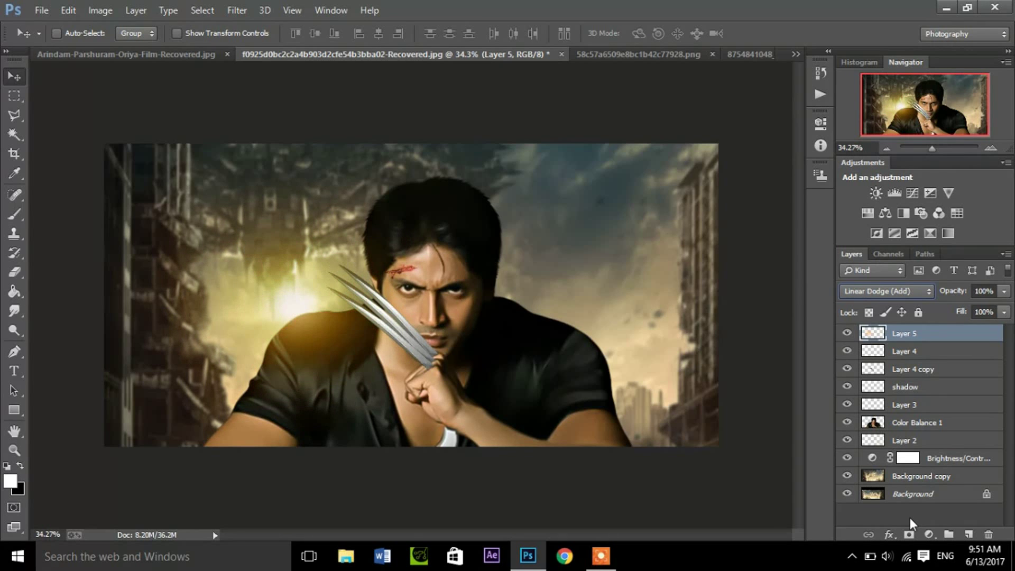
pyautogui.click(1003, 295)
pyautogui.moveTo(985, 306); pyautogui.dragTo(984, 308)
# Step: Duplicate the glow, move the copy up toward the face, and blend it as Hard Light
pyautogui.hotkey('ctrl', 'j')
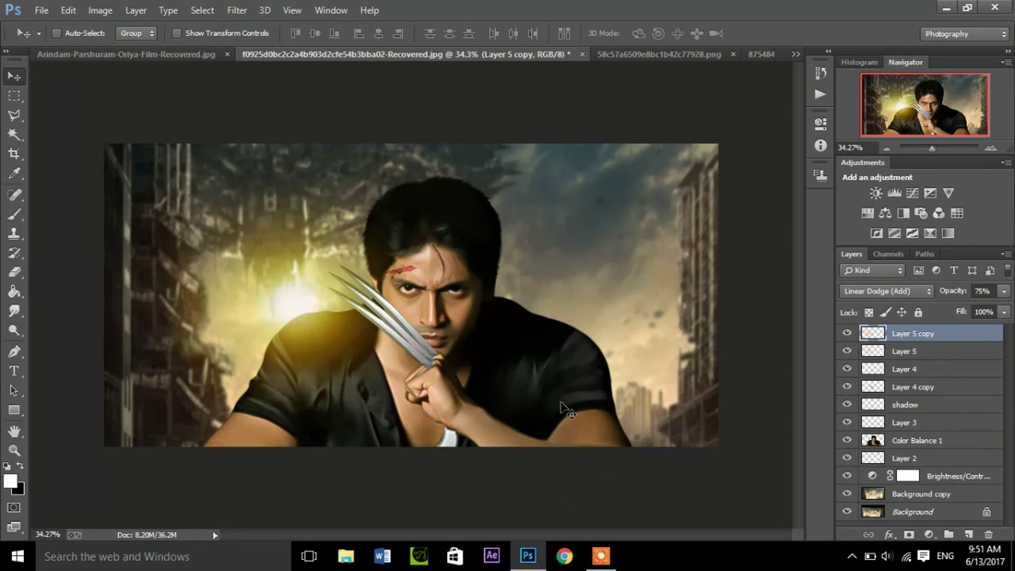
pyautogui.moveTo(306, 309); pyautogui.dragTo(344, 280)
pyautogui.click(886, 291)
pyautogui.click(854, 140)
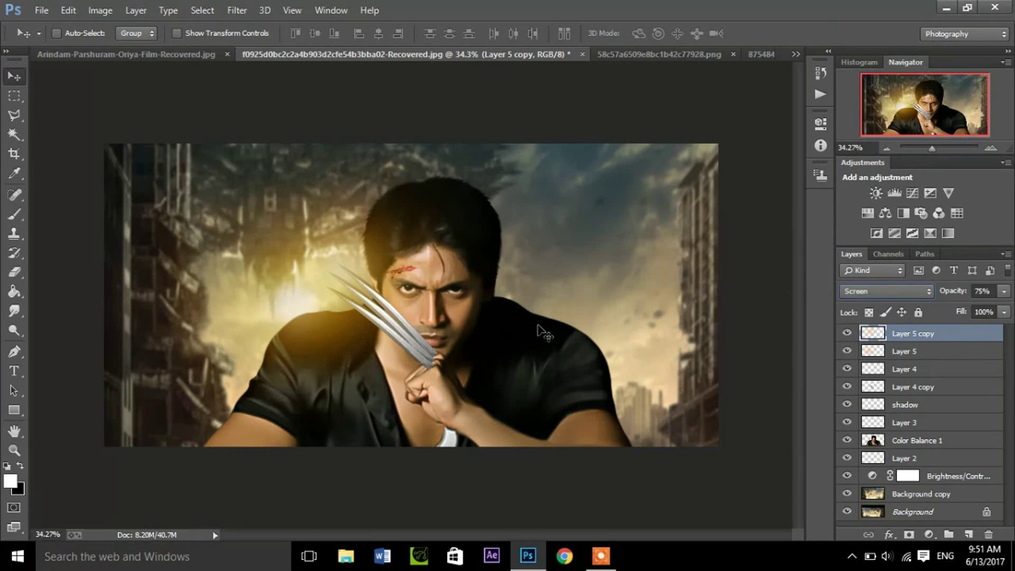
pyautogui.hotkey('shift', '-')
pyautogui.hotkey('shift', '-')
pyautogui.hotkey('shift', '+')
pyautogui.hotkey('shift', '+')
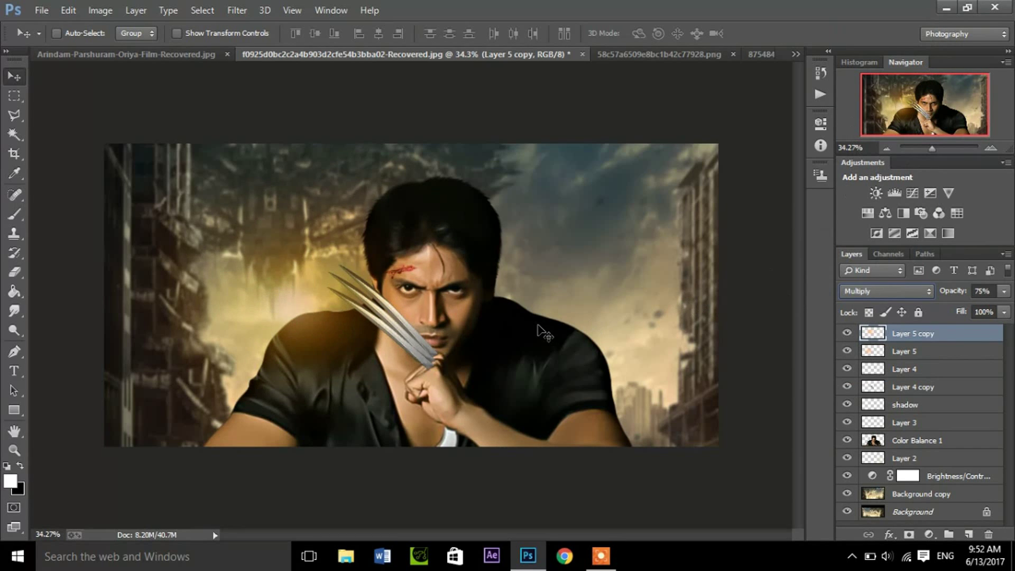
pyautogui.hotkey('shift', '+')
pyautogui.hotkey('shift', '+')
pyautogui.hotkey('shift', '+')
pyautogui.hotkey('shift', '+')
pyautogui.hotkey('shift', '+')
pyautogui.hotkey('shift', '+')
pyautogui.hotkey('shift', '+')
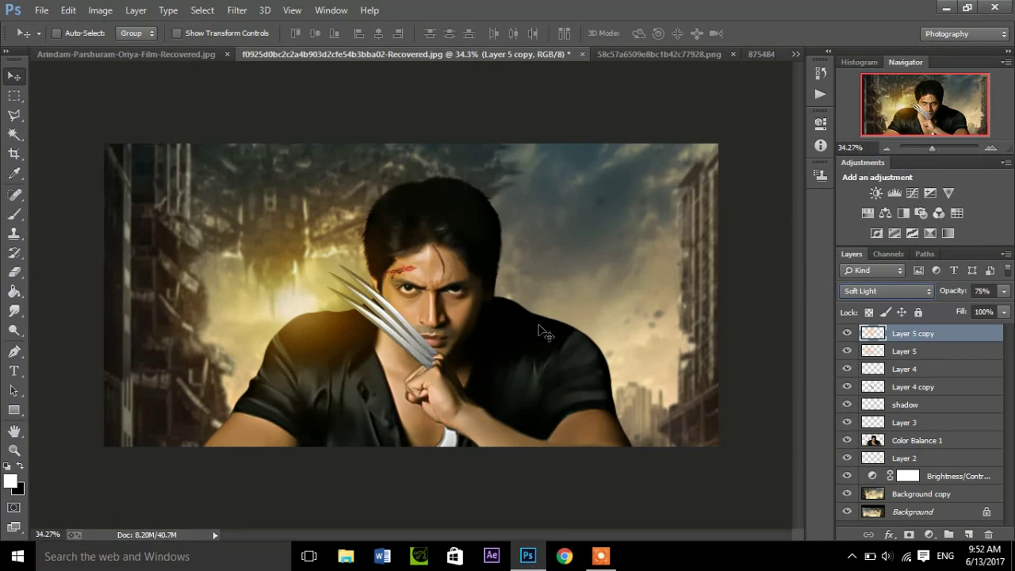
pyautogui.hotkey('shift', '+')
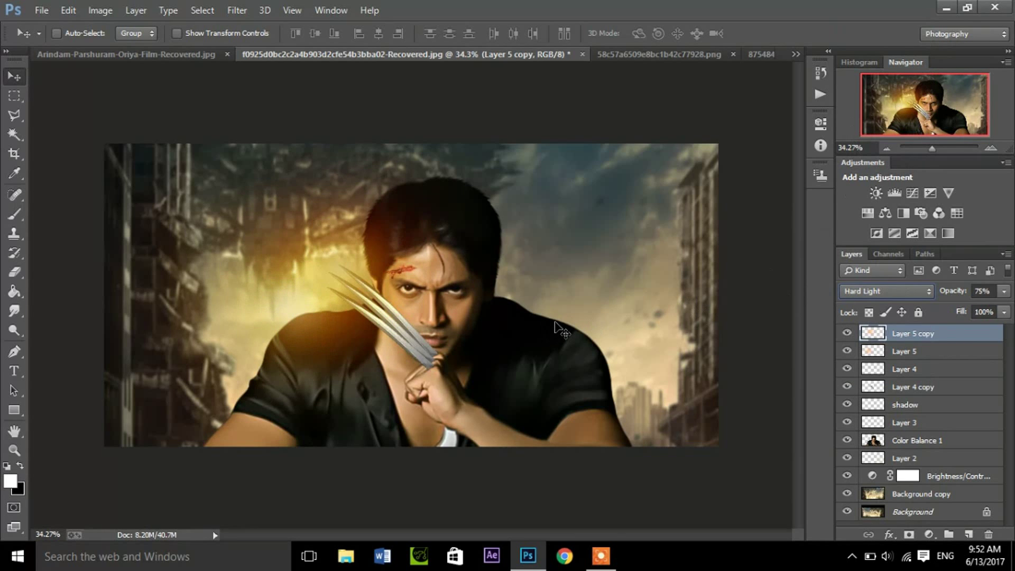
pyautogui.hotkey('shift', '+')
# Step: Dim the original Layer 5 glow to 59% opacity
pyautogui.click(924, 353)
pyautogui.moveTo(1004, 291)
pyautogui.mouseDown()
pyautogui.moveTo(941, 307)
pyautogui.moveTo(977, 307)
pyautogui.mouseUp()
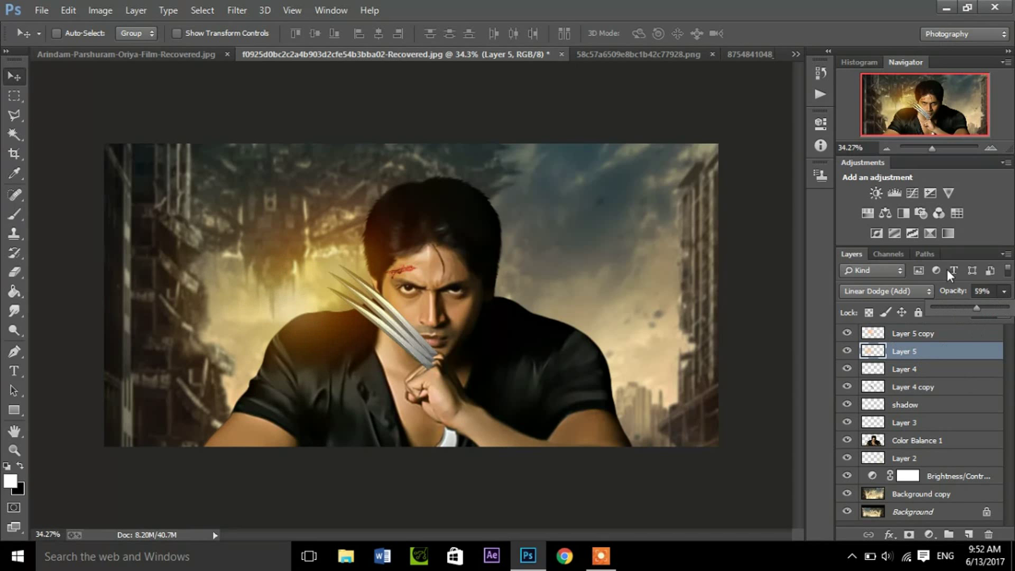
pyautogui.click(991, 147)
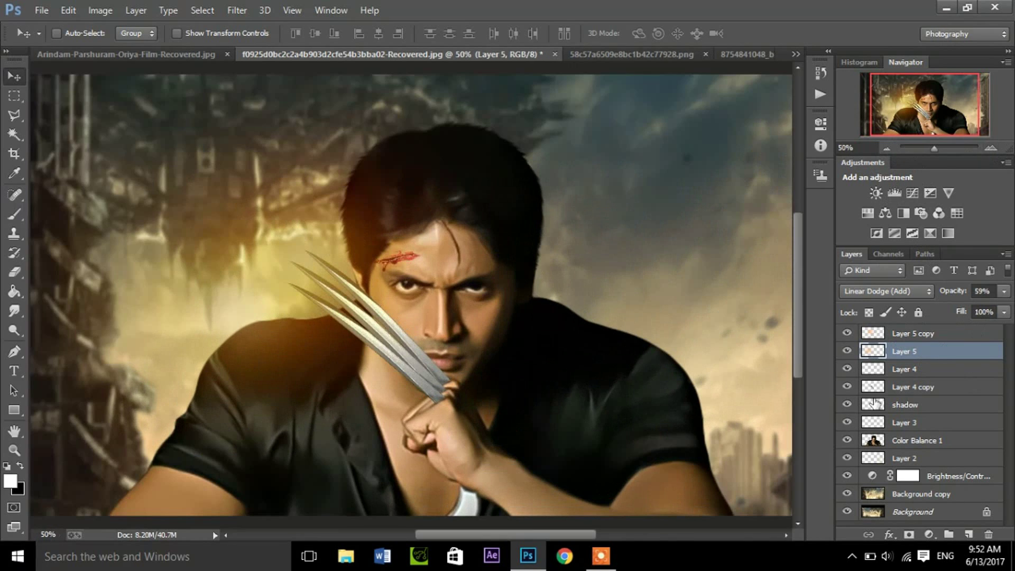
# Step: Zoom to 50% and load the man's outline as a selection
pyautogui.click(910, 126)
pyautogui.moveTo(910, 125)
pyautogui.mouseDown()
pyautogui.moveTo(940, 117)
pyautogui.moveTo(917, 123)
pyautogui.mouseUp()
pyautogui.click(901, 441)
pyautogui.click(14, 96)
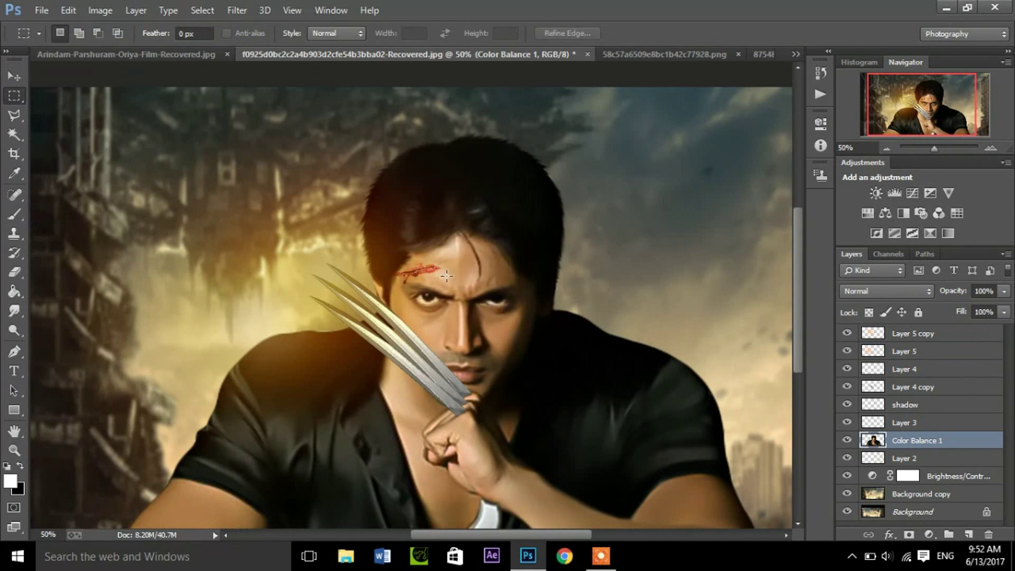
pyautogui.rightClick(468, 272)
pyautogui.click(528, 460)
pyautogui.click(627, 148)
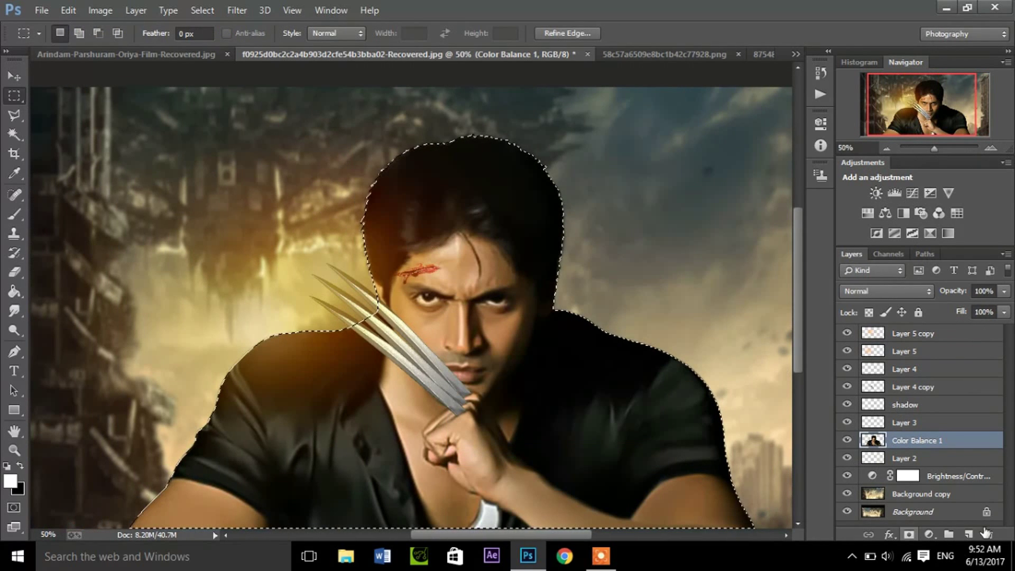
# Step: Paint warm light on a new Layer 6 with a size-150 brush, blended Difference at 88%
pyautogui.click(968, 534)
pyautogui.press('b')
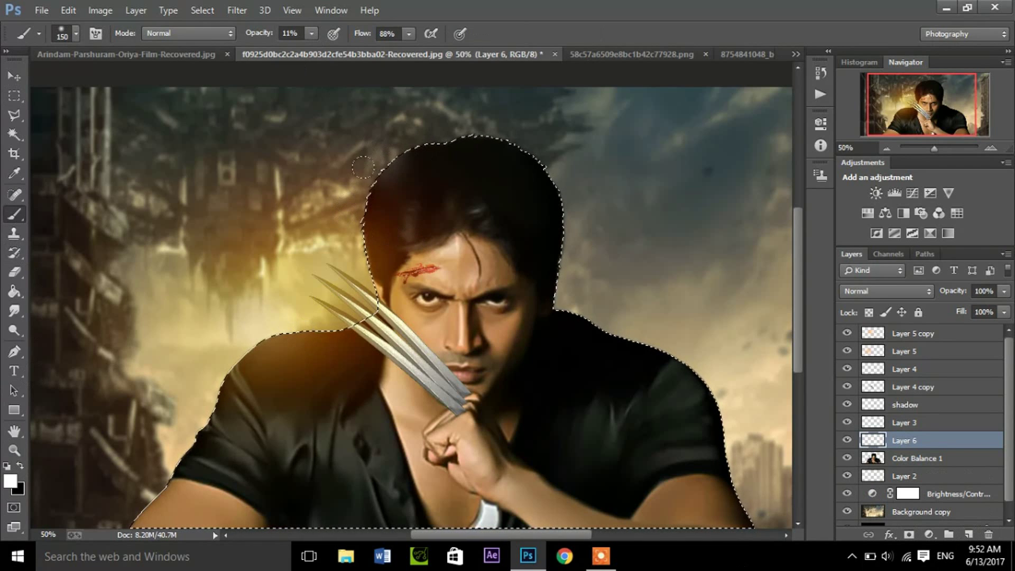
pyautogui.press(']')
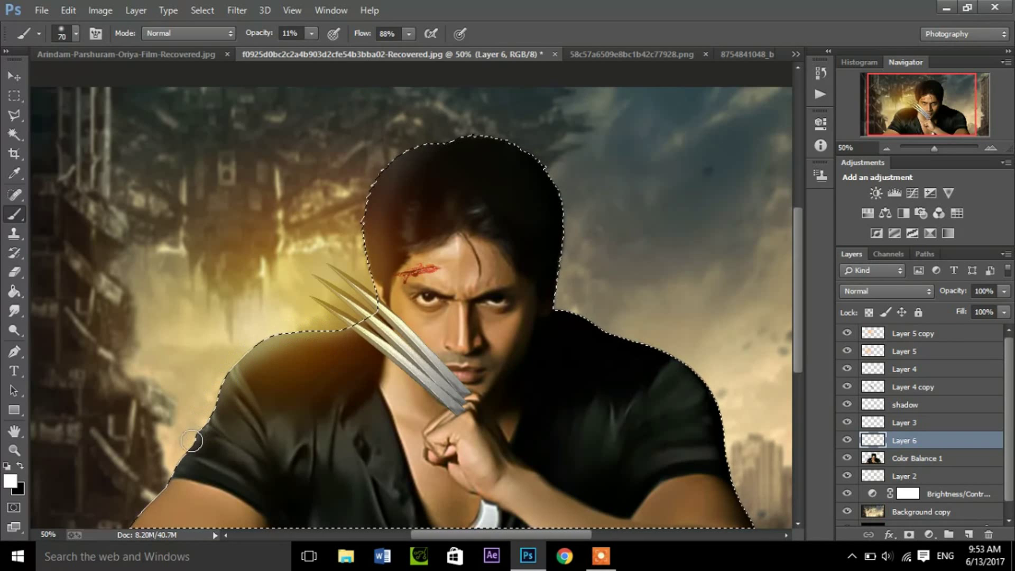
pyautogui.click(854, 288)
pyautogui.click(859, 192)
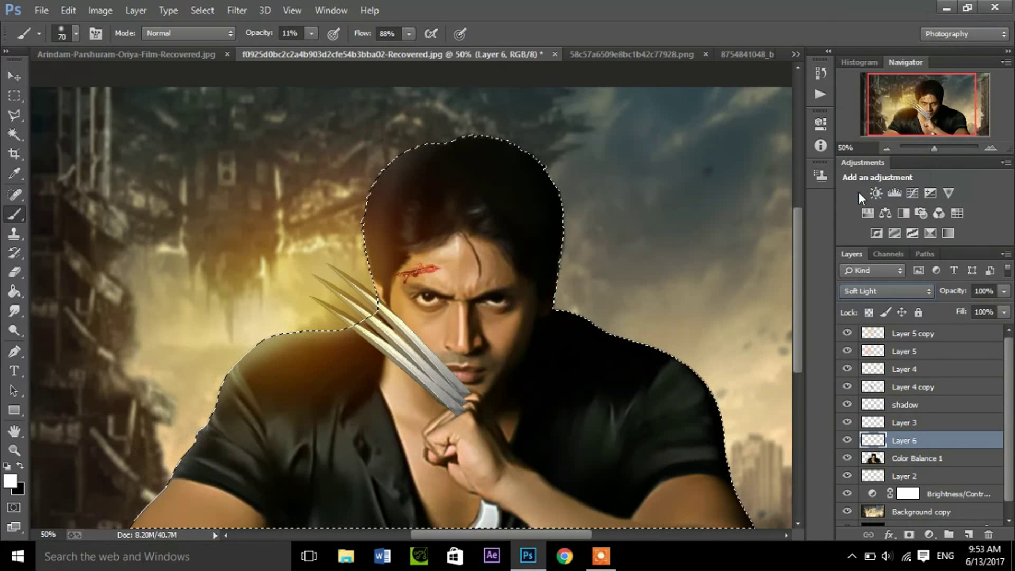
pyautogui.click(861, 290)
pyautogui.click(861, 187)
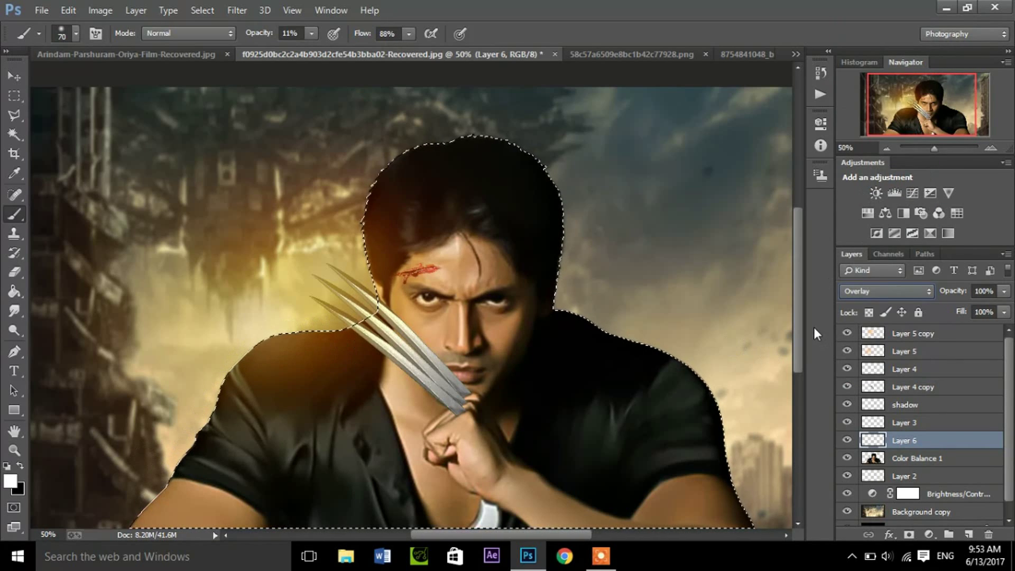
pyautogui.press('Down')
pyautogui.press('Down')
pyautogui.press('Down')
pyautogui.press('Down')
pyautogui.press('Down')
pyautogui.press('Down')
pyautogui.press('Down')
pyautogui.press('Down')
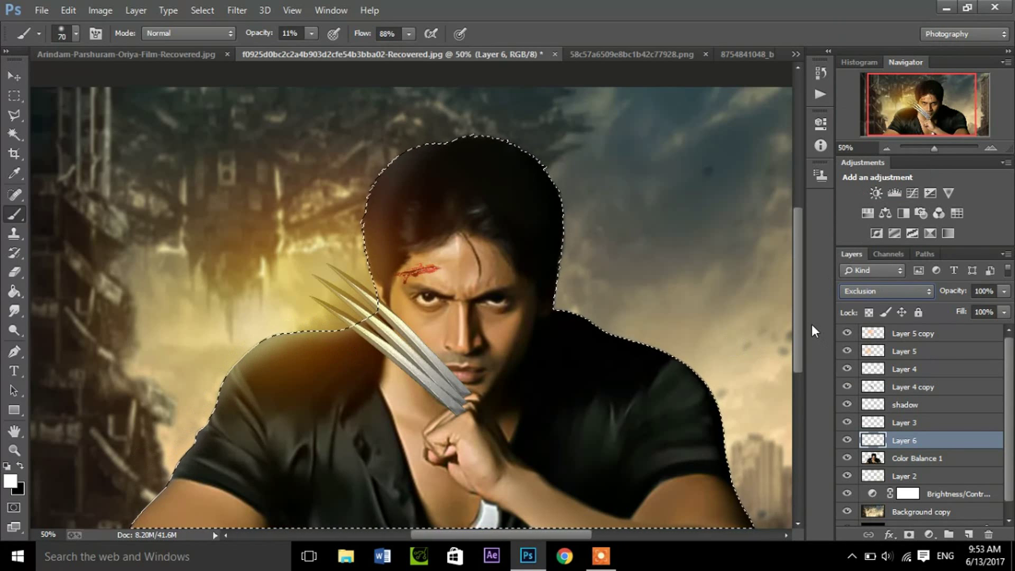
pyautogui.press('Up')
pyautogui.press('Up')
pyautogui.press('Down')
pyautogui.click(1005, 291)
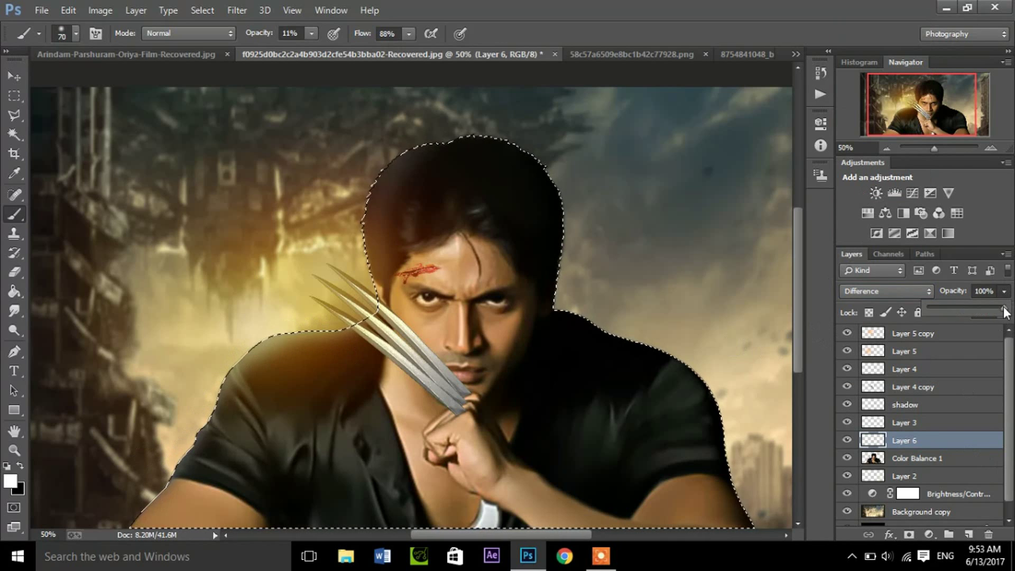
pyautogui.moveTo(995, 307)
pyautogui.mouseDown()
pyautogui.moveTo(986, 307)
pyautogui.moveTo(995, 310)
pyautogui.mouseUp()
# Step: Erase excess light with a 16% strength eraser, then deselect the man's outline
pyautogui.press('e')
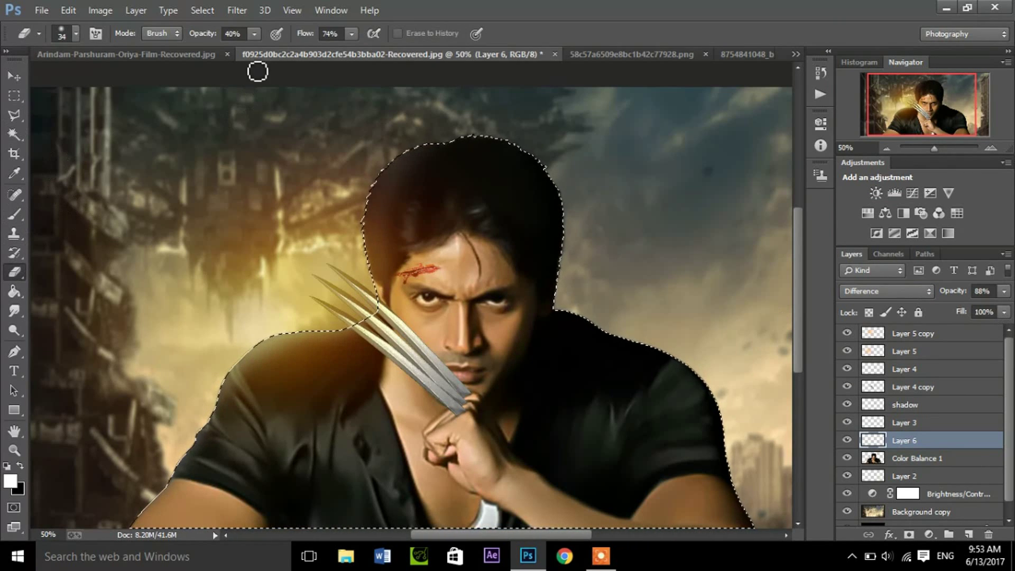
pyautogui.click(254, 33)
pyautogui.moveTo(235, 55); pyautogui.dragTo(236, 55)
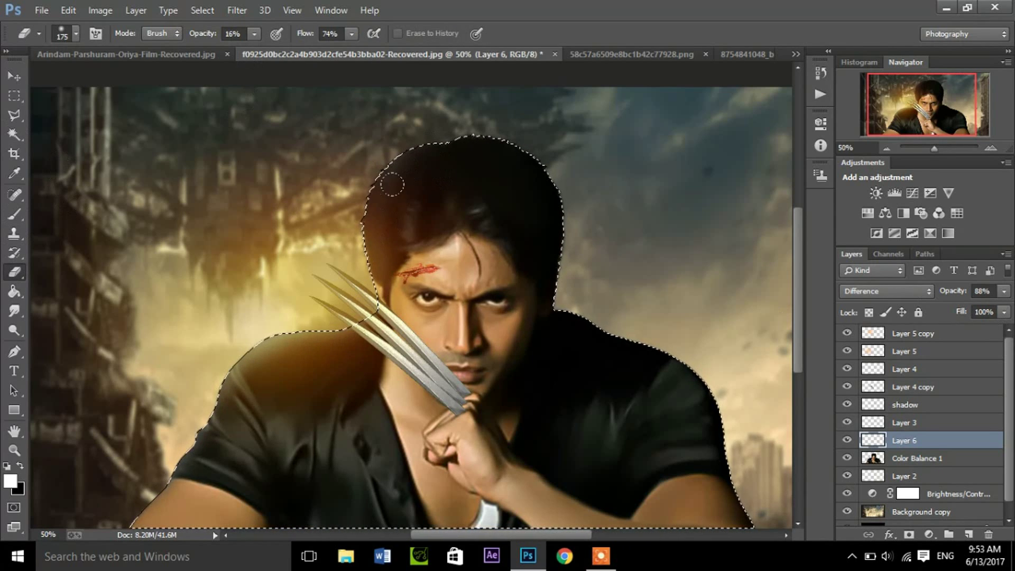
pyautogui.click(886, 148)
pyautogui.press('m')
pyautogui.rightClick(245, 199)
pyautogui.click(280, 209)
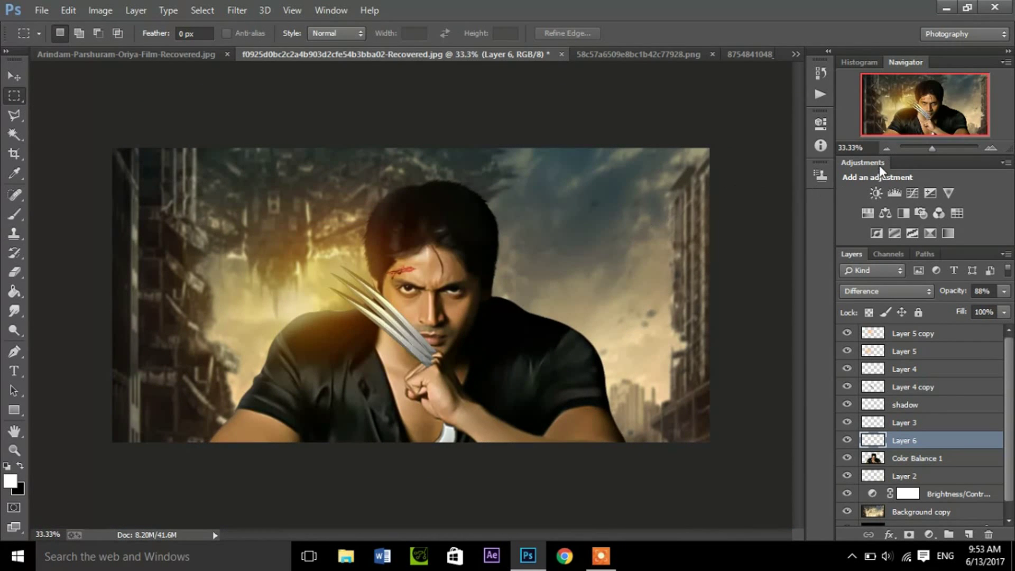
# Step: Zoom to 33.33%, compare the poster with Layer 6 toggled, and shrink the eraser
pyautogui.click(886, 149)
pyautogui.click(989, 147)
pyautogui.click(847, 439)
pyautogui.click(846, 439)
pyautogui.click(14, 271)
pyautogui.press('[')
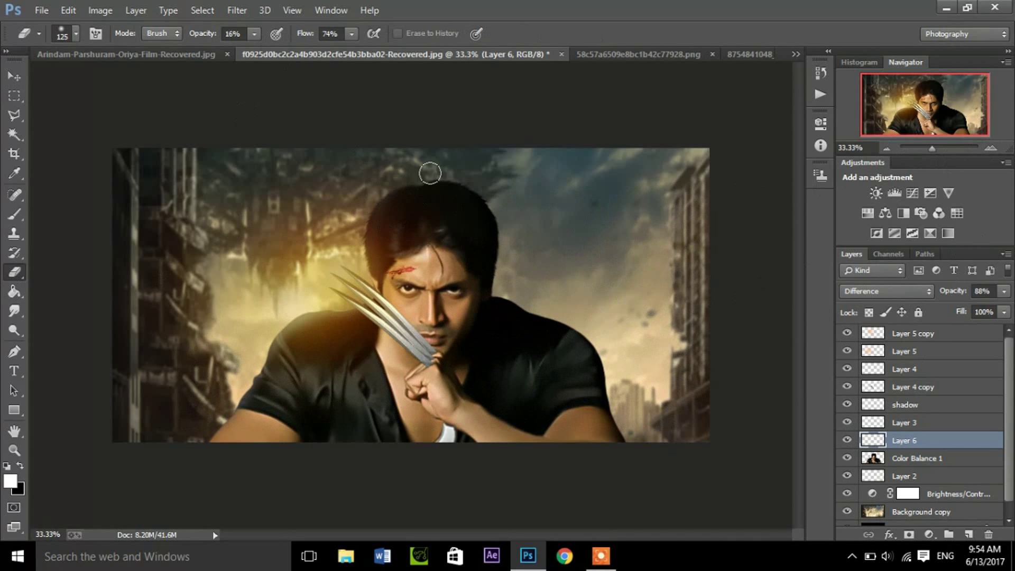
# Step: Stamp all visible layers into a new merged Layer 7 at the top of the stack
pyautogui.click(1006, 255)
pyautogui.click(902, 449)
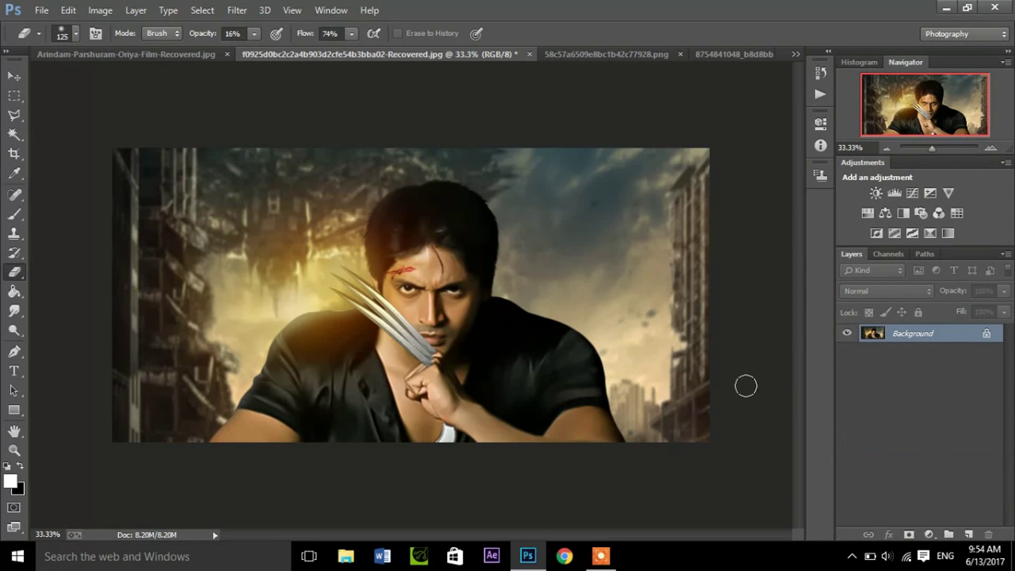
pyautogui.hotkey('ctrl', 'a')
pyautogui.hotkey('ctrl', 'c')
pyautogui.hotkey('ctrl', 'alt', 'z')
pyautogui.hotkey('ctrl', 'alt', 'z')
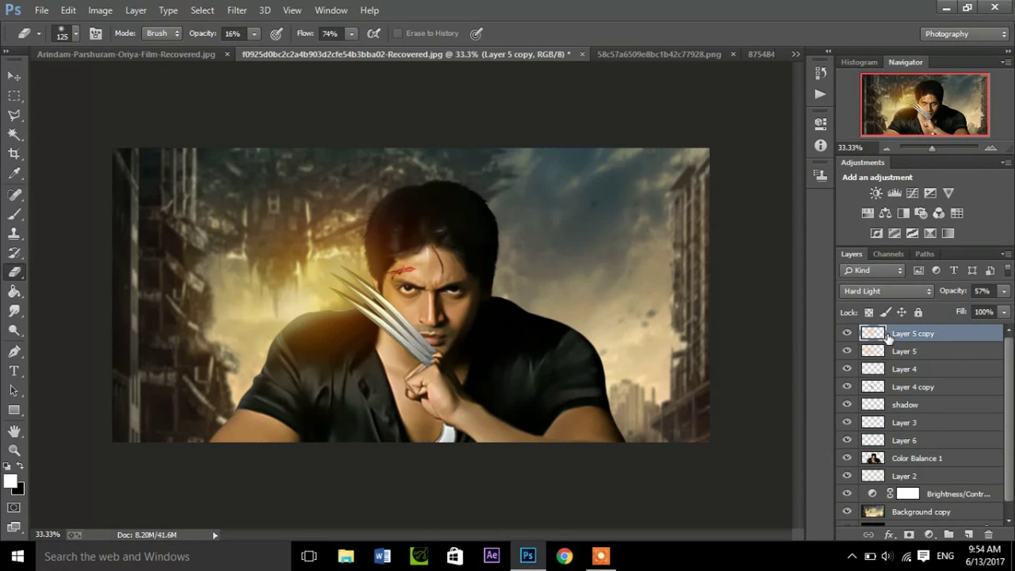
pyautogui.hotkey('ctrl', 'v')
pyautogui.click(237, 10)
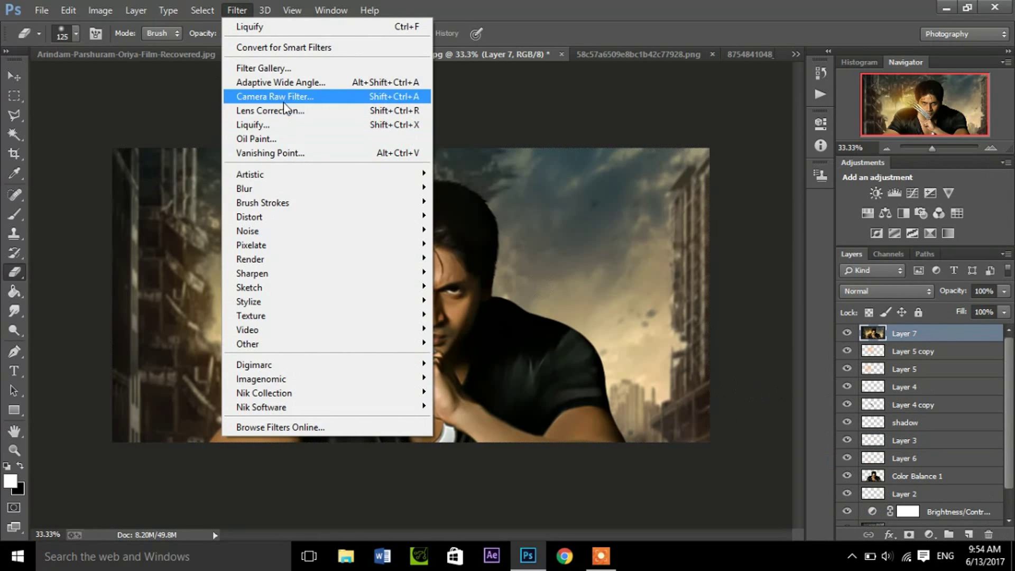
# Step: Camera Raw on Layer 7: Clarity +42, Highlights +41, Shadows -29, Whites +23, Blacks +4, Exposure -0.15
pyautogui.click(318, 96)
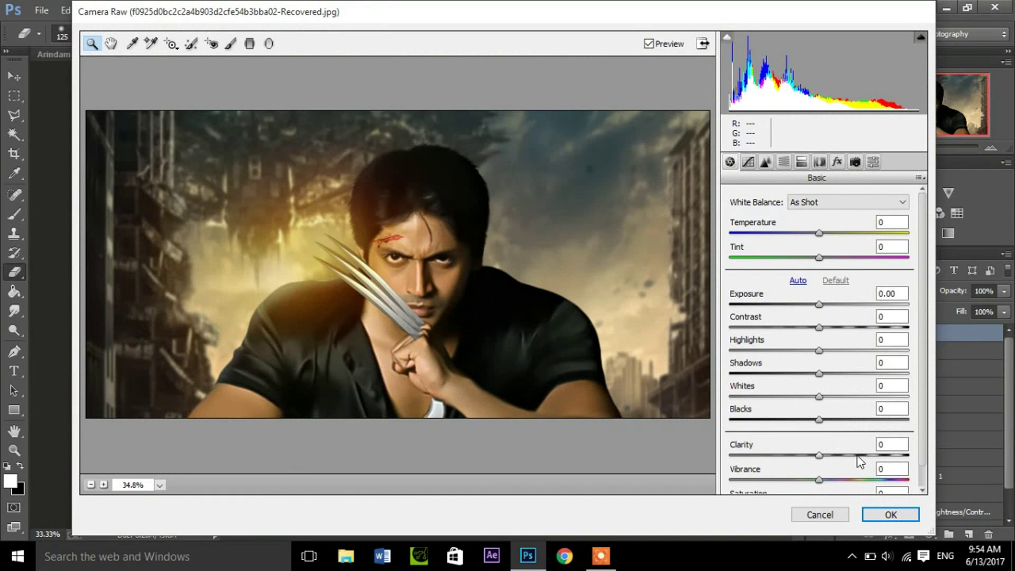
pyautogui.moveTo(857, 456)
pyautogui.mouseDown()
pyautogui.moveTo(904, 456)
pyautogui.moveTo(857, 458)
pyautogui.mouseUp()
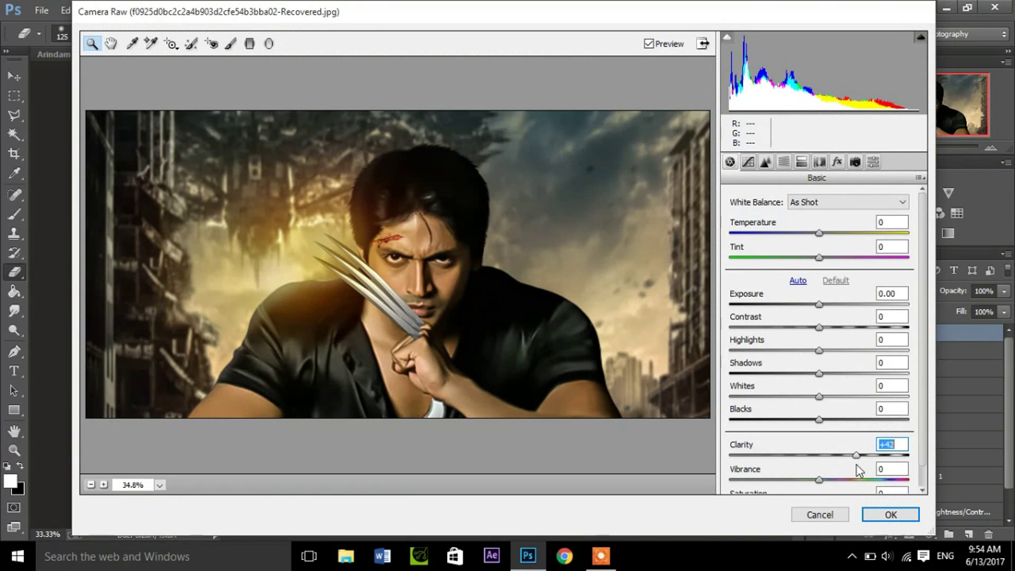
pyautogui.moveTo(820, 327)
pyautogui.mouseDown()
pyautogui.moveTo(831, 327)
pyautogui.moveTo(821, 333)
pyautogui.mouseUp()
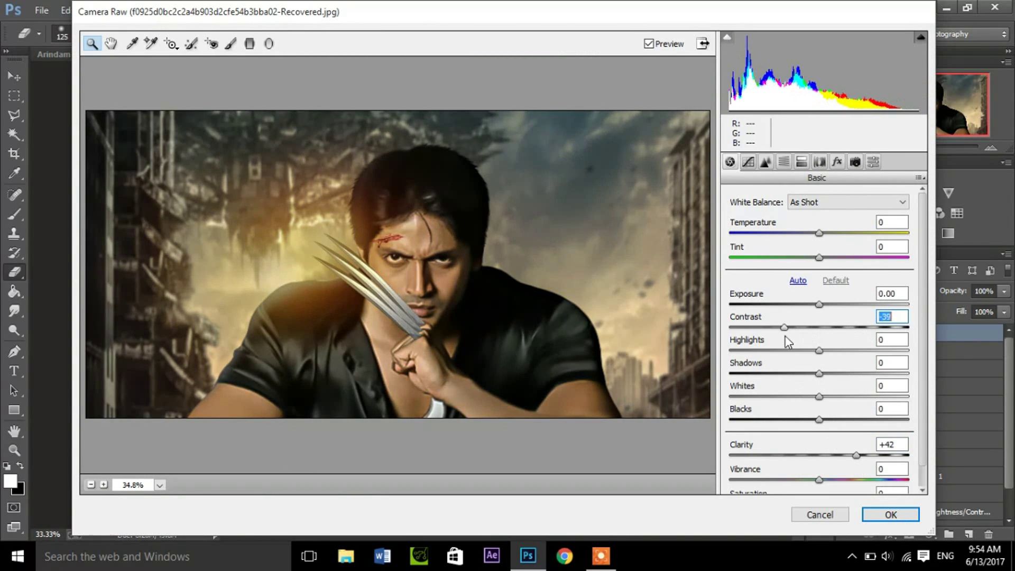
pyautogui.moveTo(819, 351)
pyautogui.mouseDown()
pyautogui.moveTo(855, 350)
pyautogui.moveTo(797, 373)
pyautogui.moveTo(851, 374)
pyautogui.moveTo(794, 374)
pyautogui.moveTo(839, 397)
pyautogui.moveTo(822, 420)
pyautogui.mouseUp()
pyautogui.moveTo(819, 304)
pyautogui.mouseDown()
pyautogui.moveTo(800, 304)
pyautogui.moveTo(833, 310)
pyautogui.moveTo(816, 312)
pyautogui.mouseUp()
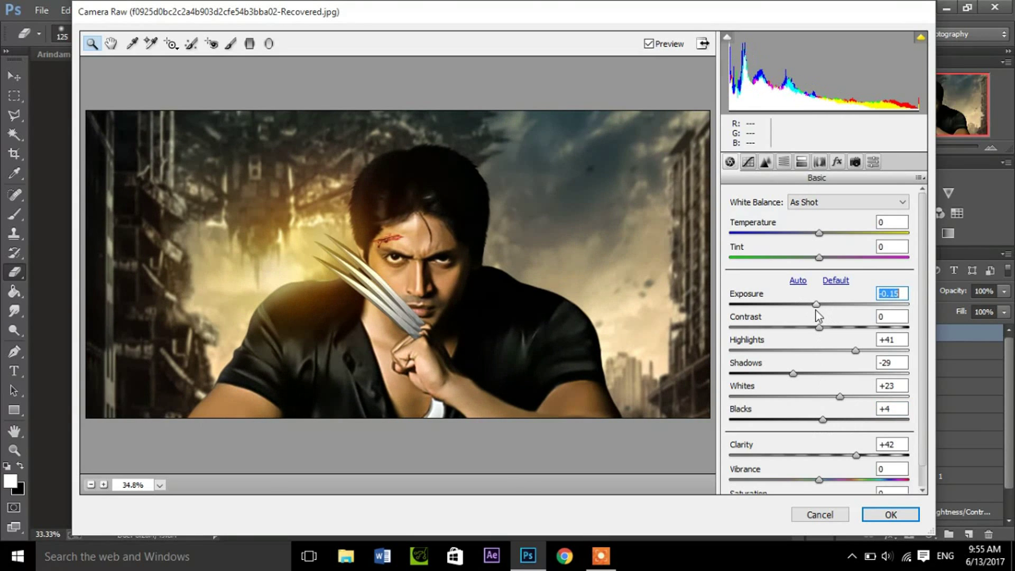
pyautogui.scroll(-1, 917, 433)
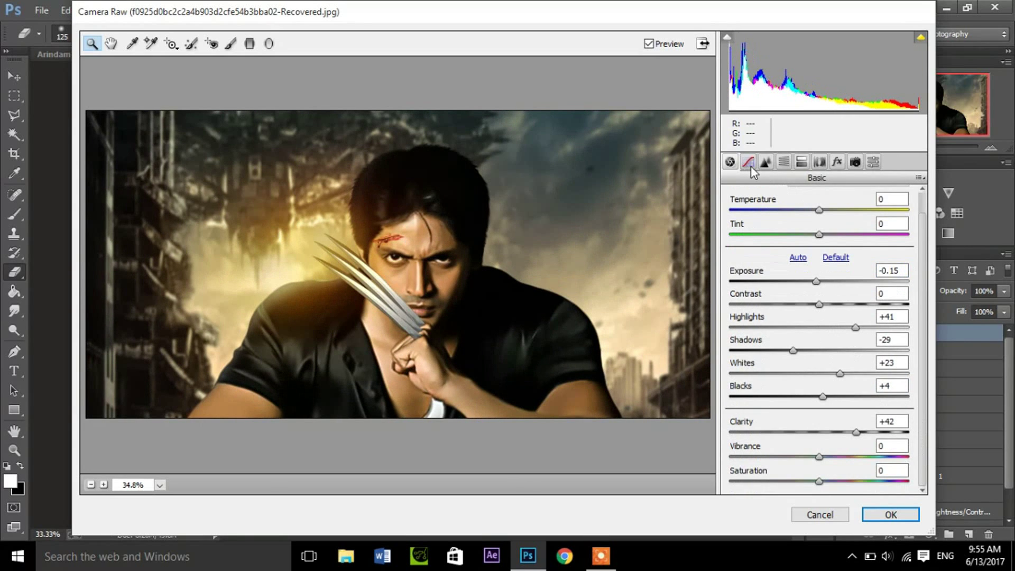
# Step: Raise Camera Raw sharpening amount to 63 and add some luminance noise reduction
pyautogui.click(766, 162)
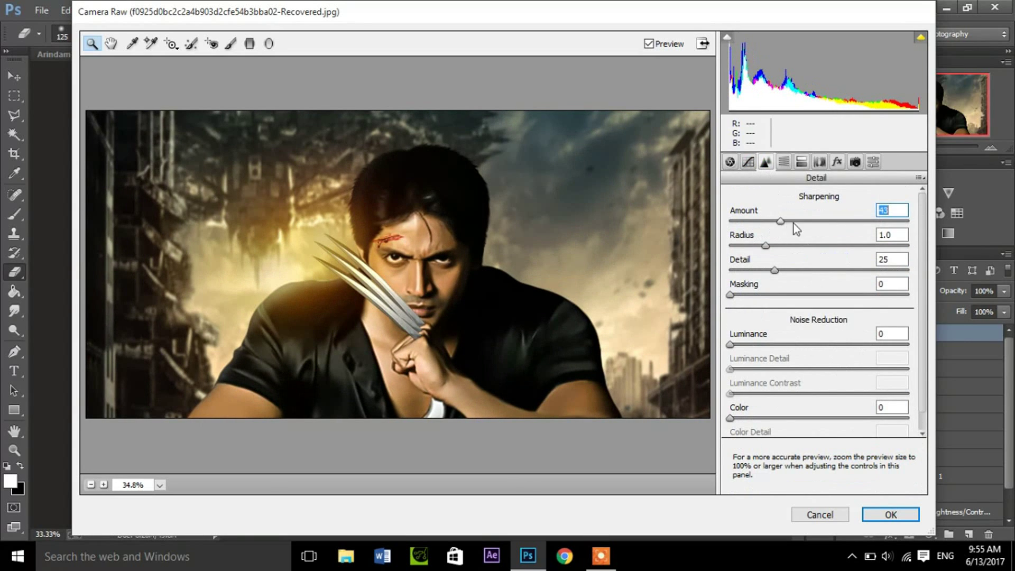
pyautogui.click(804, 220)
pyautogui.click(773, 345)
pyautogui.click(801, 162)
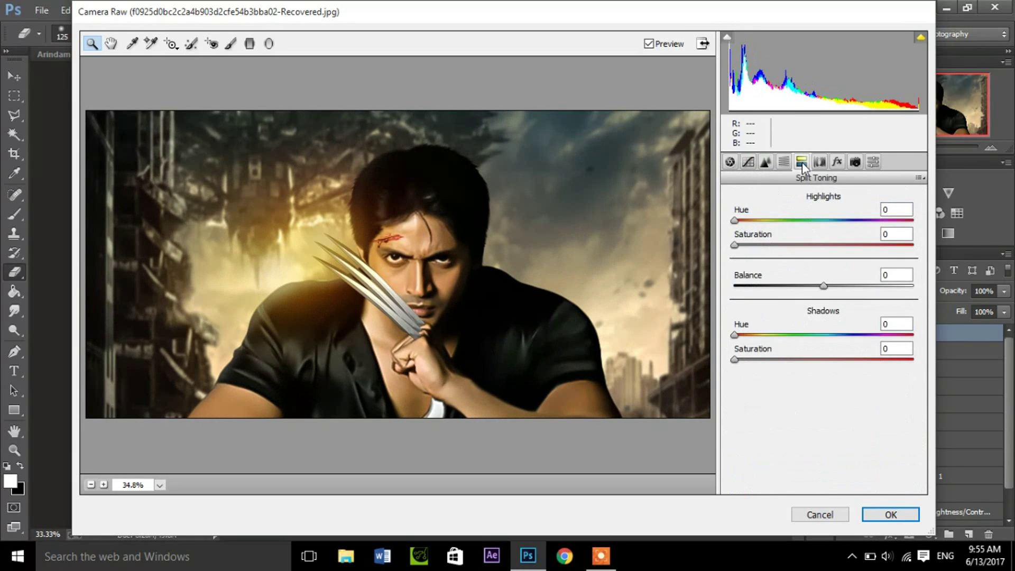
pyautogui.click(837, 162)
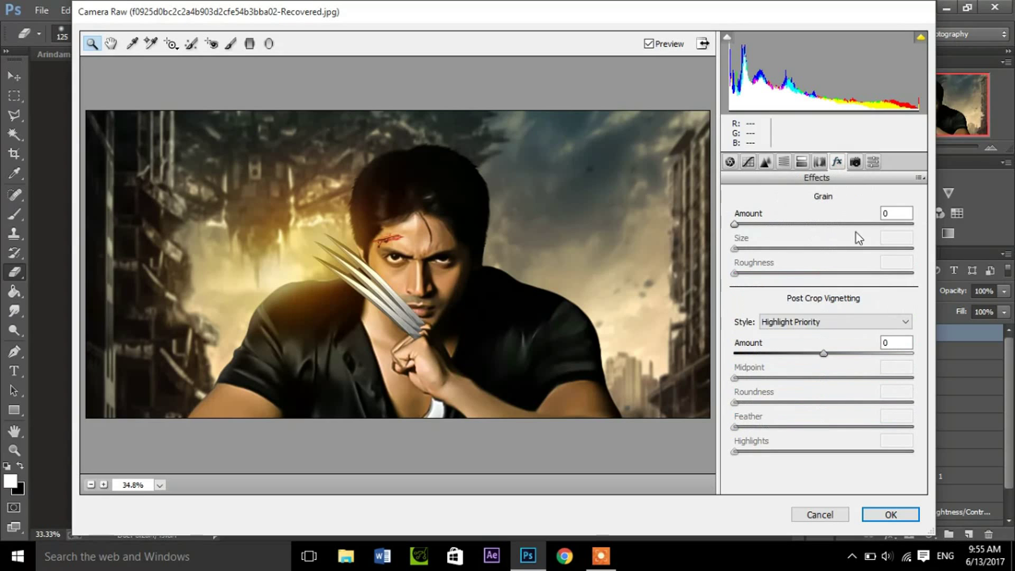
pyautogui.click(784, 162)
# Step: Shift Oranges and Yellows hues warmer and boost saturation to Oranges +45, Yellows +22
pyautogui.moveTo(825, 291); pyautogui.dragTo(809, 292)
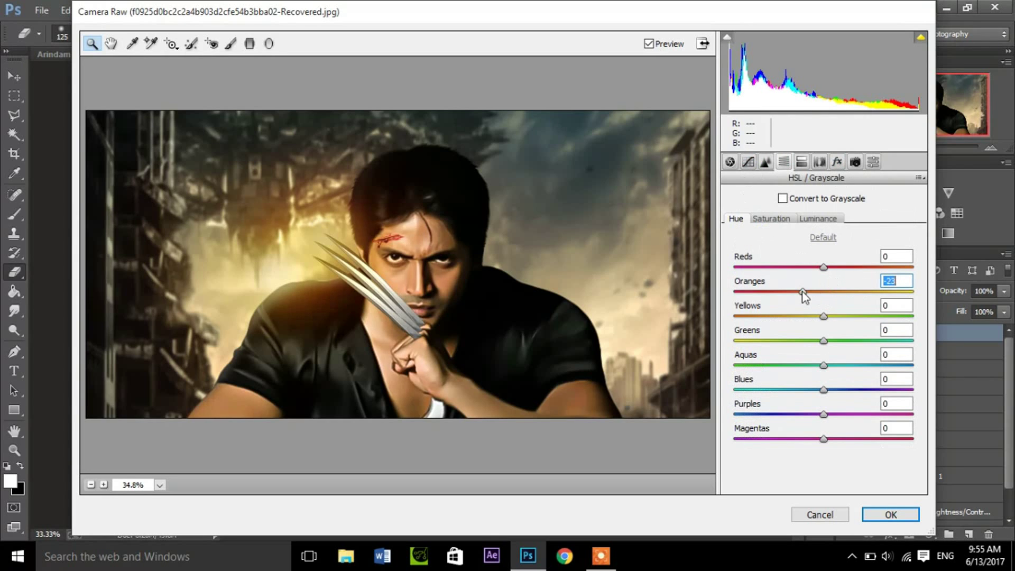
pyautogui.moveTo(823, 316); pyautogui.dragTo(809, 317)
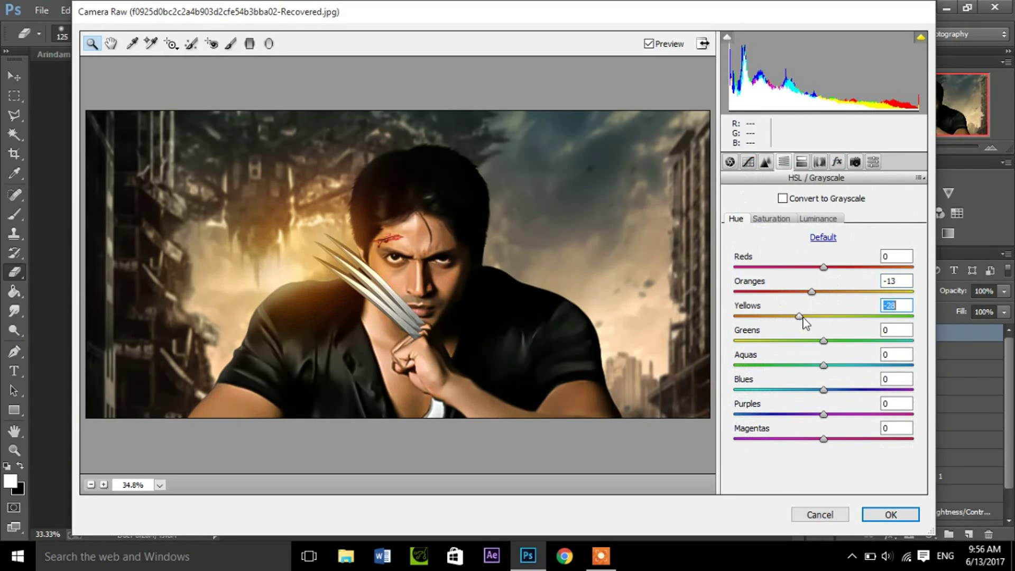
pyautogui.click(772, 219)
pyautogui.moveTo(823, 291)
pyautogui.mouseDown()
pyautogui.moveTo(865, 298)
pyautogui.moveTo(846, 321)
pyautogui.mouseUp()
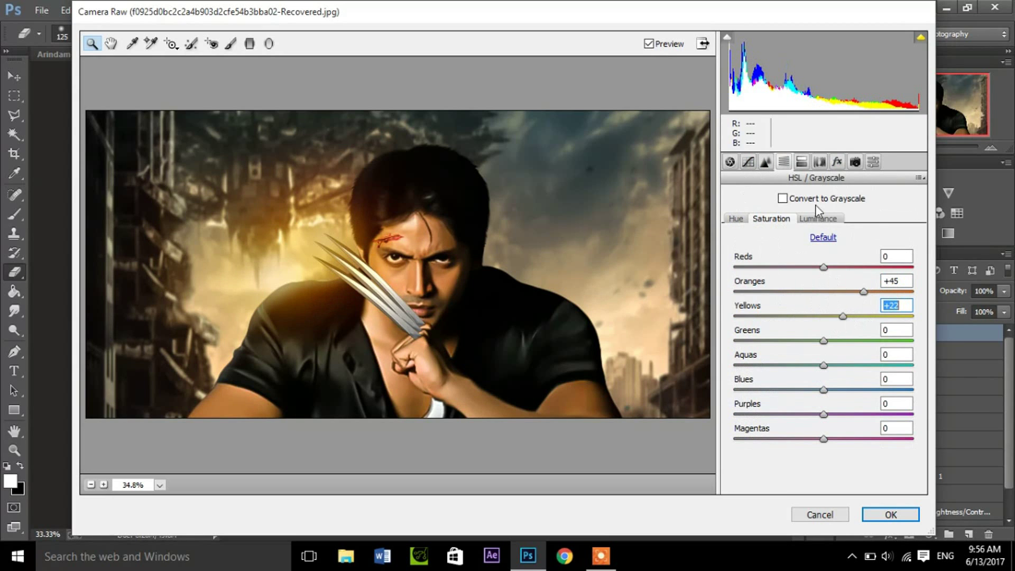
# Step: Add a post-crop vignette (Amount -48, Midpoint 34, Roundness +11) and apply Camera Raw
pyautogui.click(837, 162)
pyautogui.moveTo(822, 354); pyautogui.dragTo(780, 354)
pyautogui.click(822, 378)
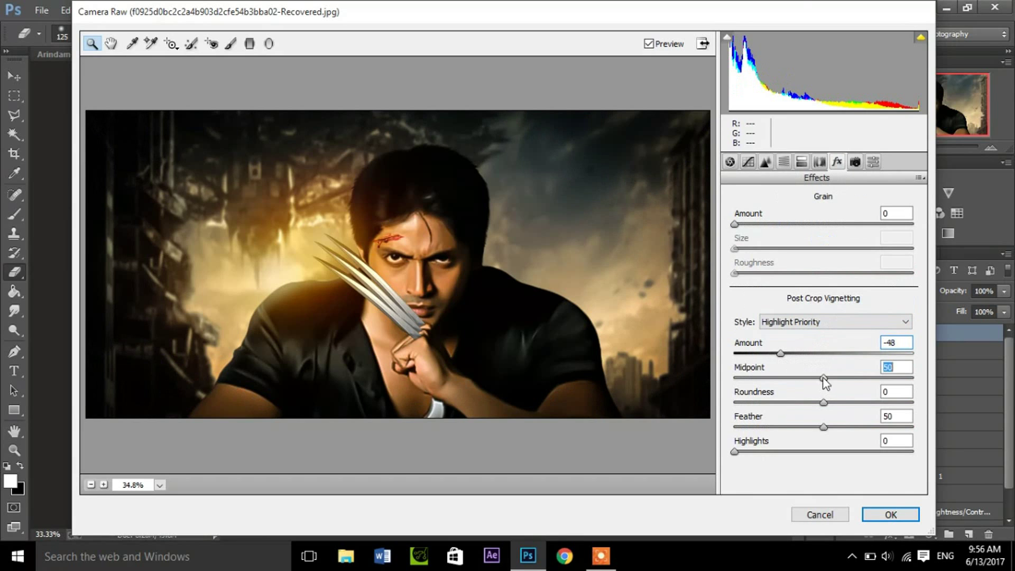
pyautogui.moveTo(824, 381); pyautogui.dragTo(796, 385)
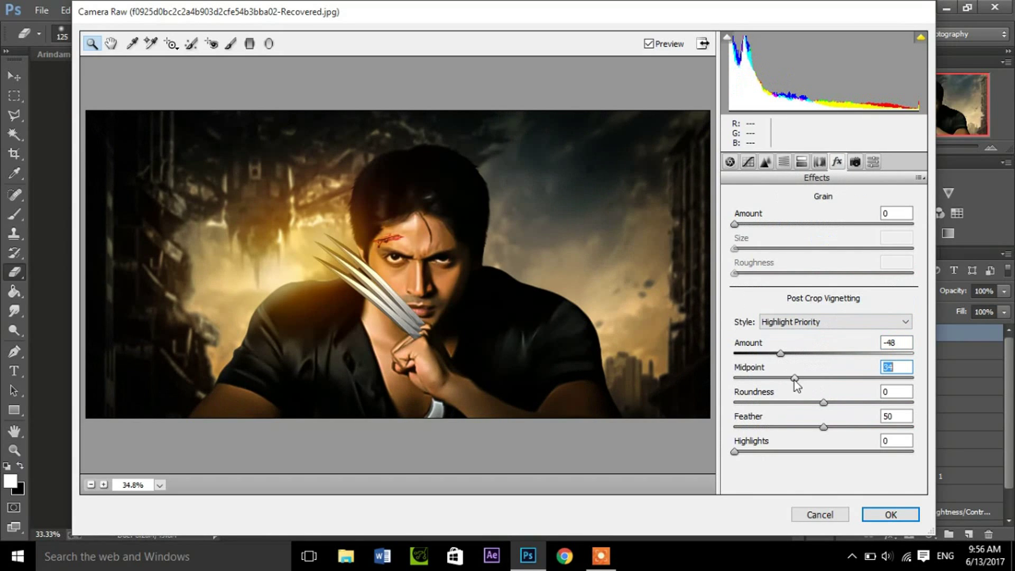
pyautogui.moveTo(823, 402)
pyautogui.mouseDown()
pyautogui.moveTo(806, 401)
pyautogui.moveTo(833, 403)
pyautogui.mouseUp()
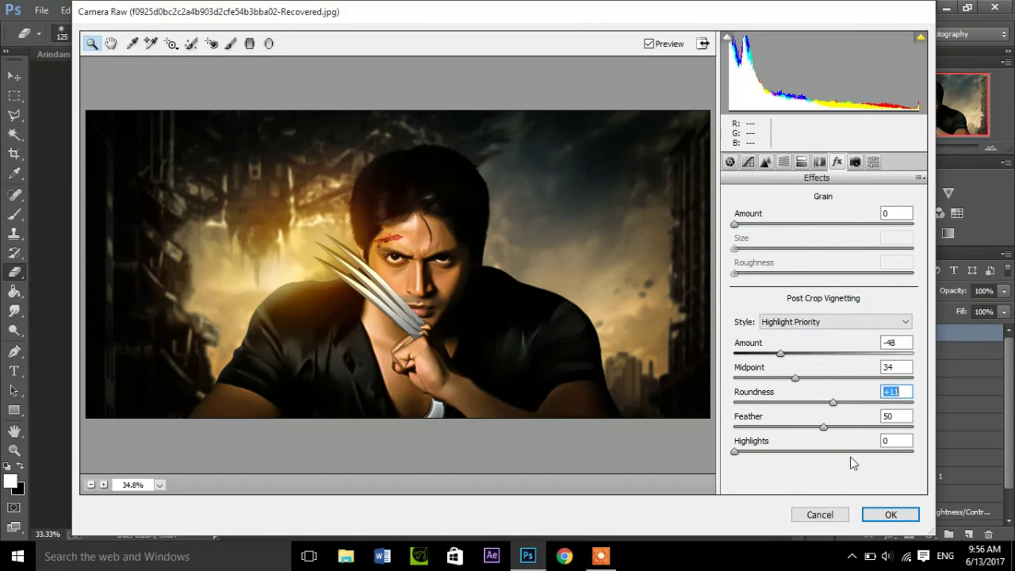
pyautogui.click(798, 454)
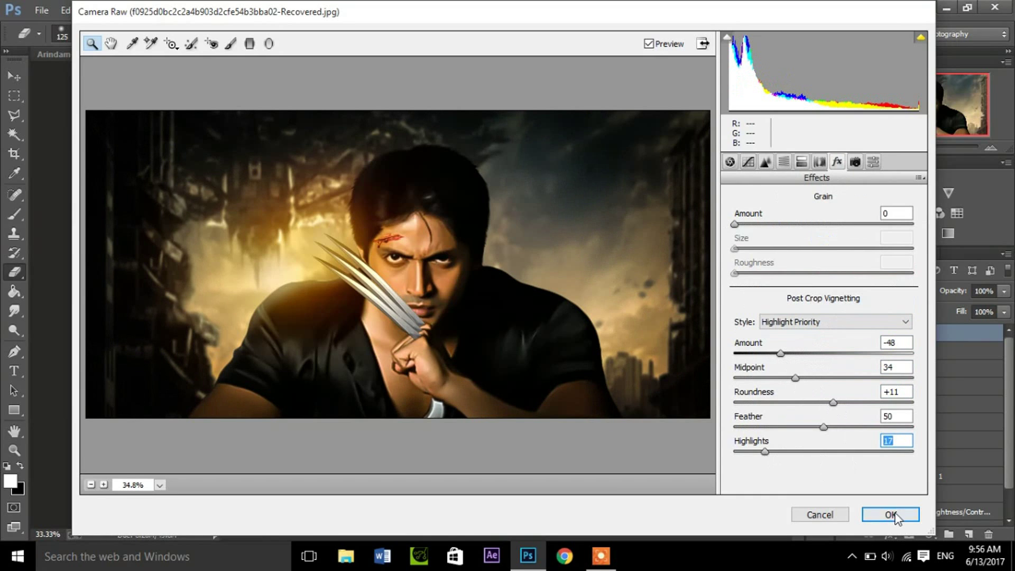
pyautogui.click(890, 514)
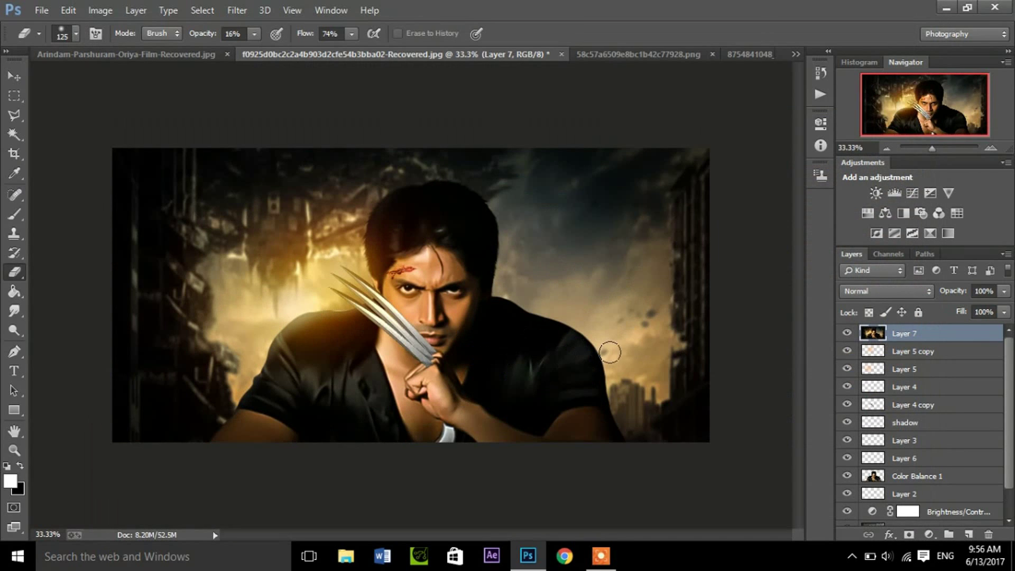
# Step: Compare the poster with and without the Camera Raw result, then return to the poster document
pyautogui.click(846, 334)
pyautogui.hotkey('ctrl', 'z')
pyautogui.hotkey('ctrl', 'z')
pyautogui.click(41, 10)
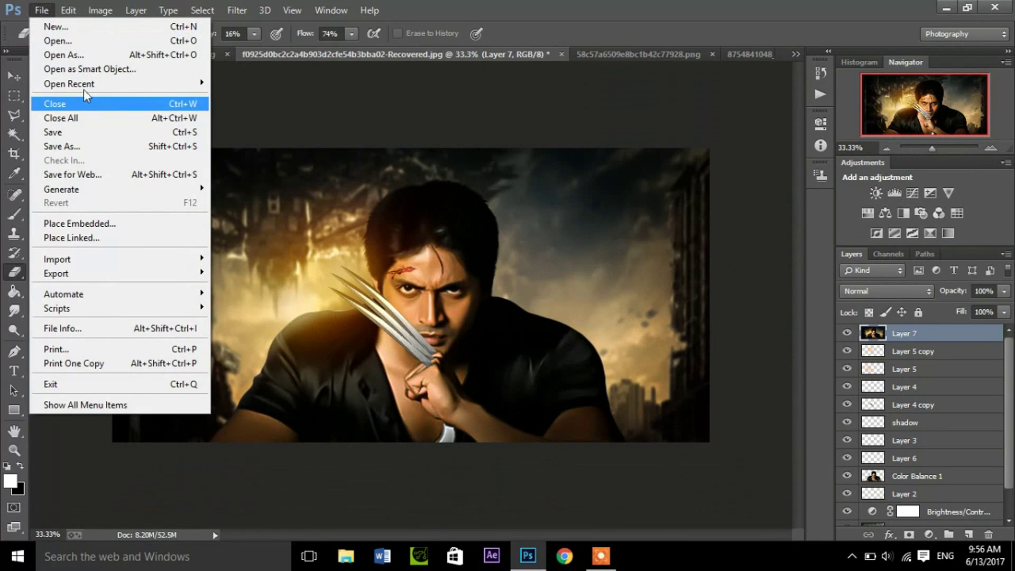
pyautogui.click(372, 98)
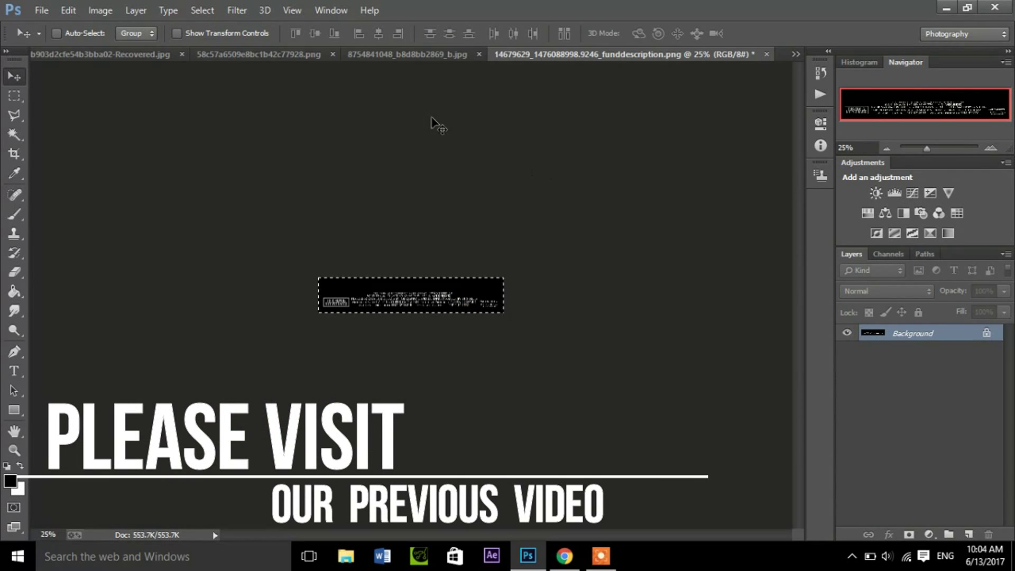
pyautogui.click(249, 55)
pyautogui.click(106, 54)
# Step: Paste the credits as Layer 8 in Screen mode, enlarged across the poster's bottom
pyautogui.hotkey('ctrl', 'v')
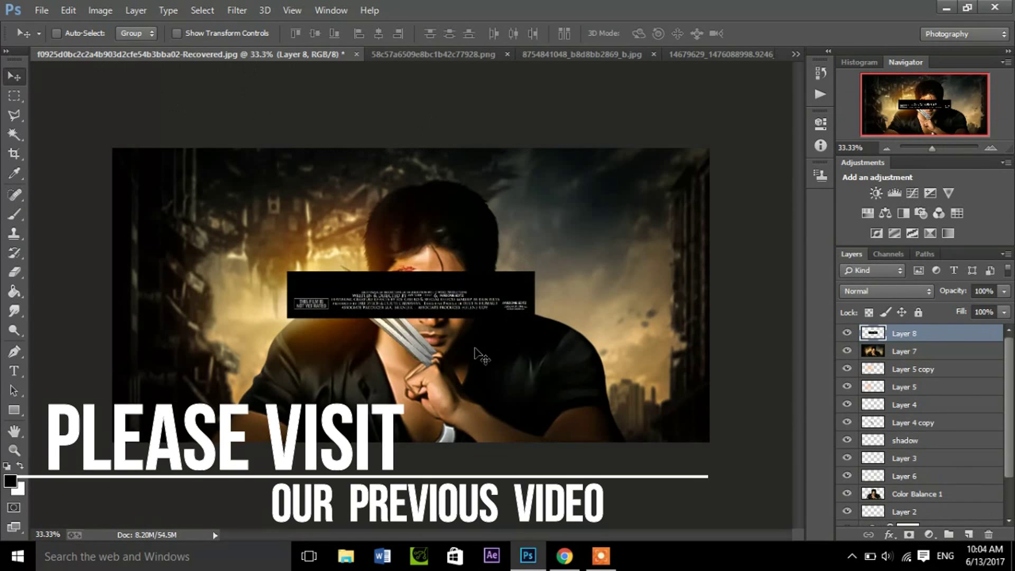
pyautogui.click(886, 291)
pyautogui.click(876, 127)
pyautogui.moveTo(453, 294); pyautogui.dragTo(437, 417)
pyautogui.hotkey('ctrl', 't')
pyautogui.moveTo(521, 397); pyautogui.dragTo(586, 373)
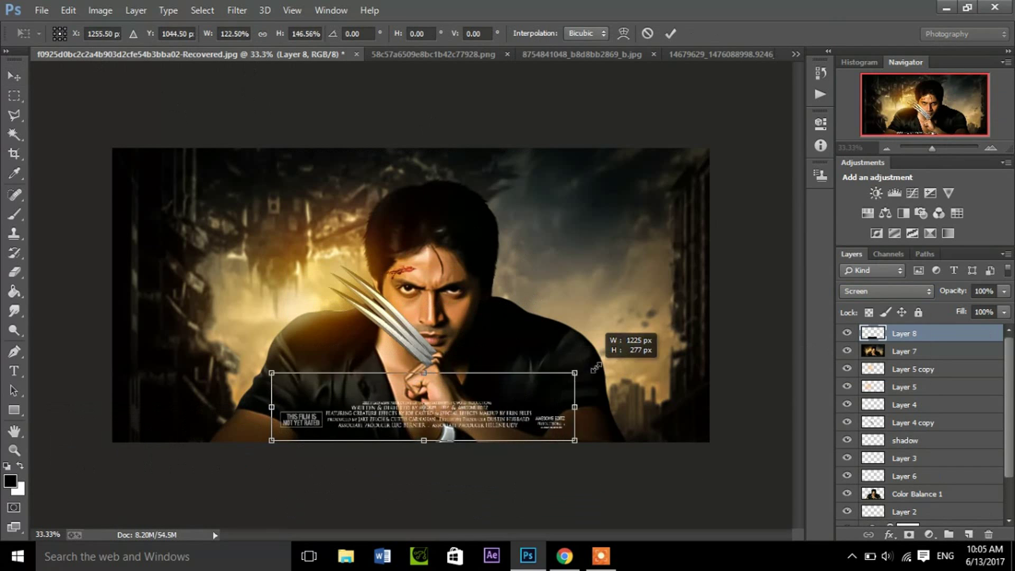
pyautogui.moveTo(539, 414); pyautogui.dragTo(530, 426)
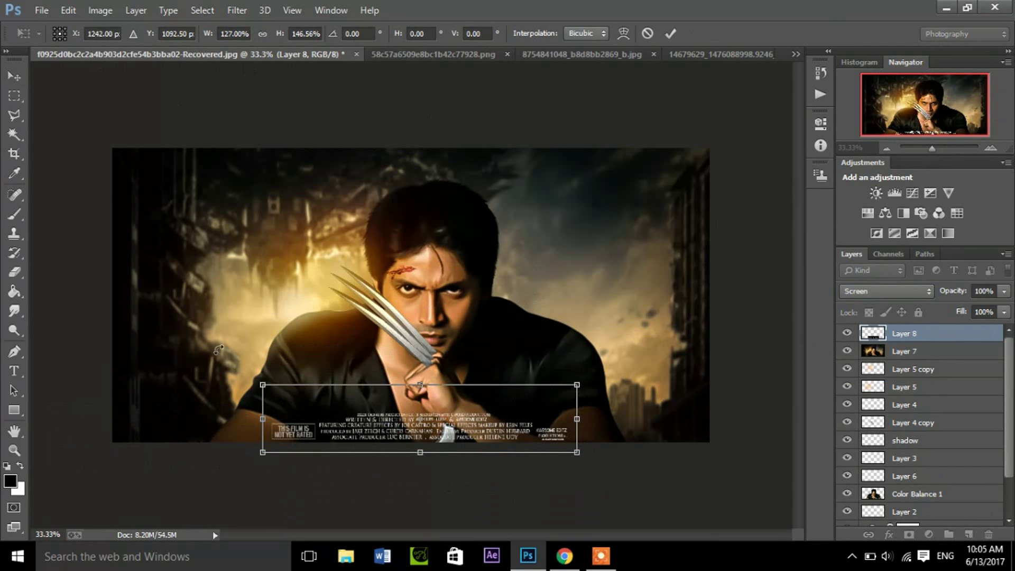
pyautogui.click(14, 76)
pyautogui.click(436, 219)
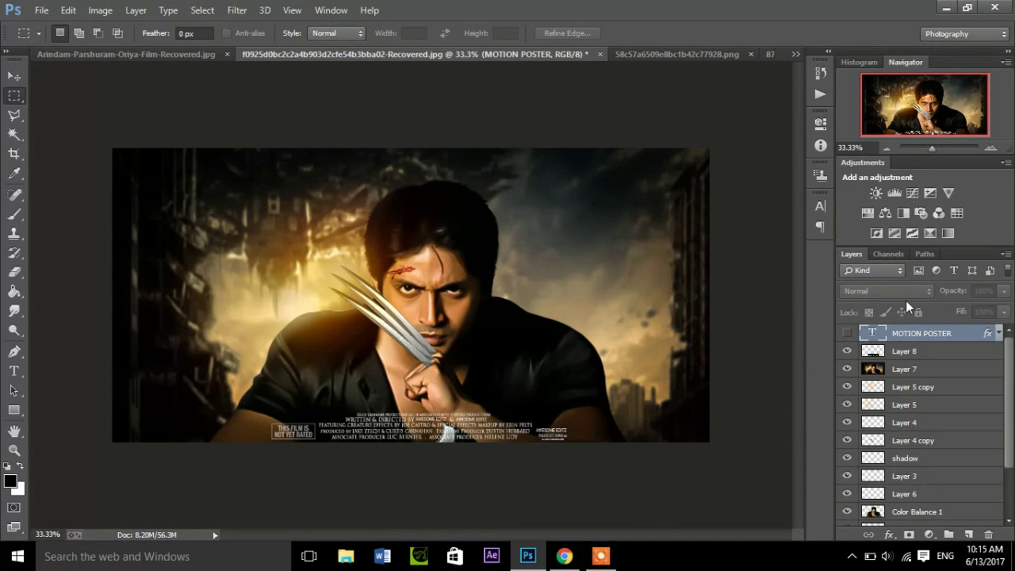
# Step: Make the MOTION POSTER text layer visible so the white title shows top right
pyautogui.click(846, 335)
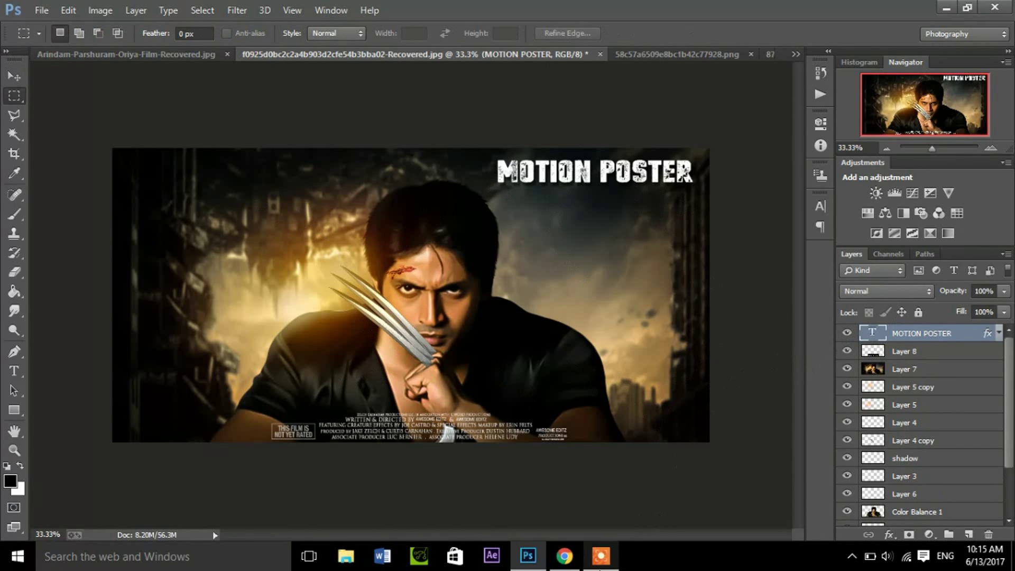